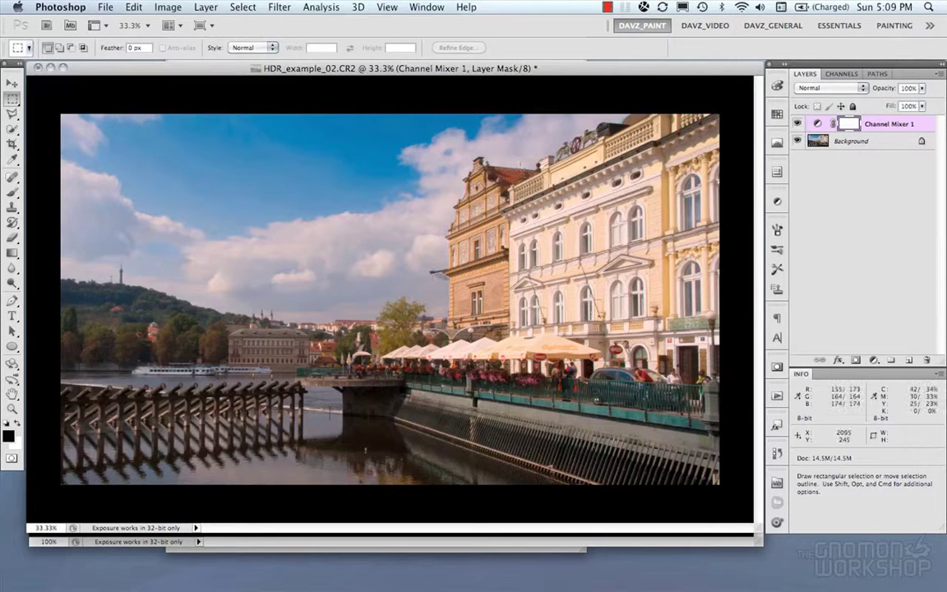
Bring the hdr notes forward and highlight the 24-bit color line's bits-per-pixel wording
mouse_move(572, 581)
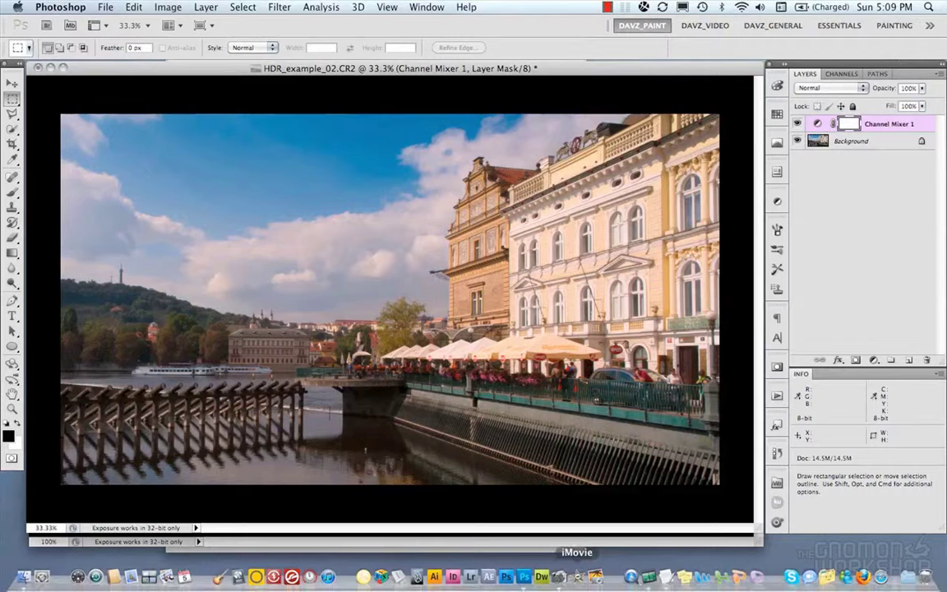
left_click(664, 580)
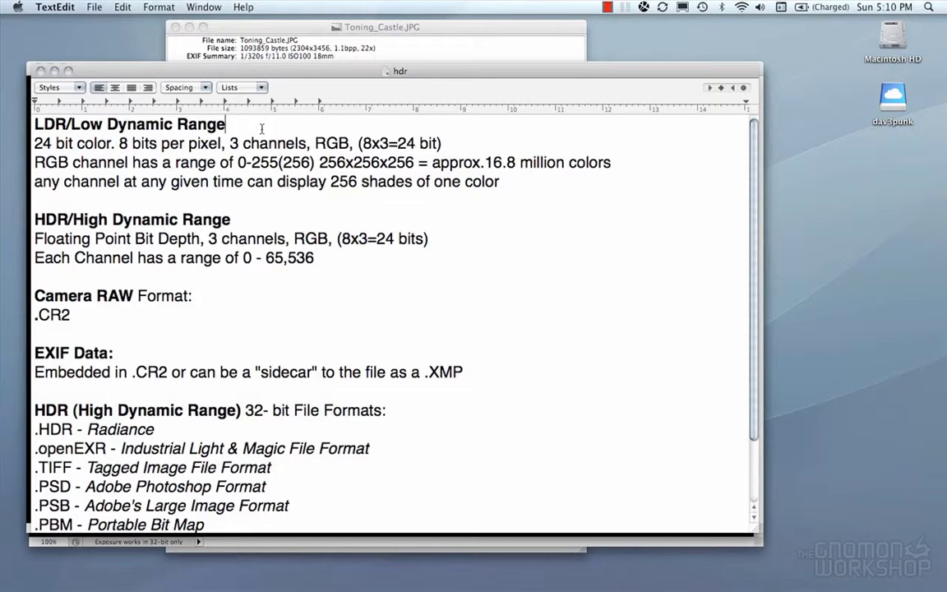
left_click(198, 144)
left_click_drag(119, 144, 383, 143)
left_click(363, 143)
Highlight the 0-255 channel range, the 256 value and 256x256x256 in the notes
left_click_drag(237, 162, 313, 161)
left_click(301, 162)
left_click_drag(320, 161, 414, 162)
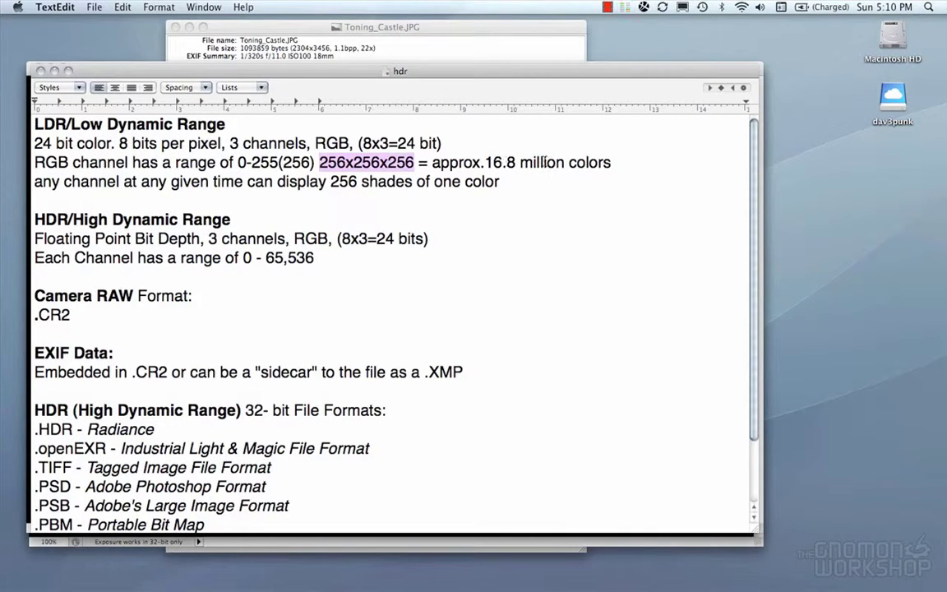
left_click(399, 162)
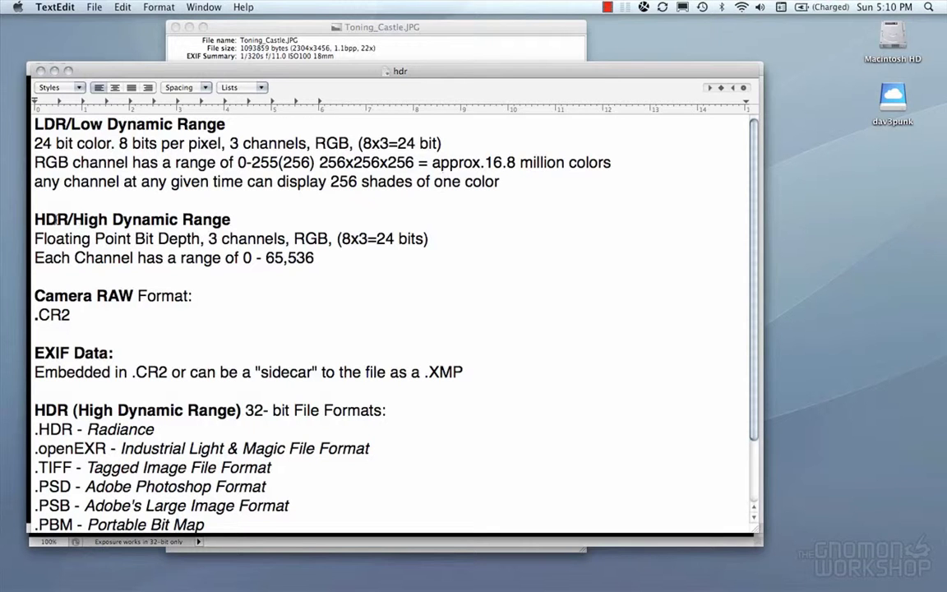
Highlight the HDR heading, then select '(8x3=24 bits)' on the Floating Point line
left_click_drag(35, 219, 178, 218)
left_click(213, 218)
left_click_drag(428, 239, 337, 238)
Delete '(8x3=24 bits)' and its trailing comma so the line ends with 'RGB', then return to Photoshop
key("BackSpace")
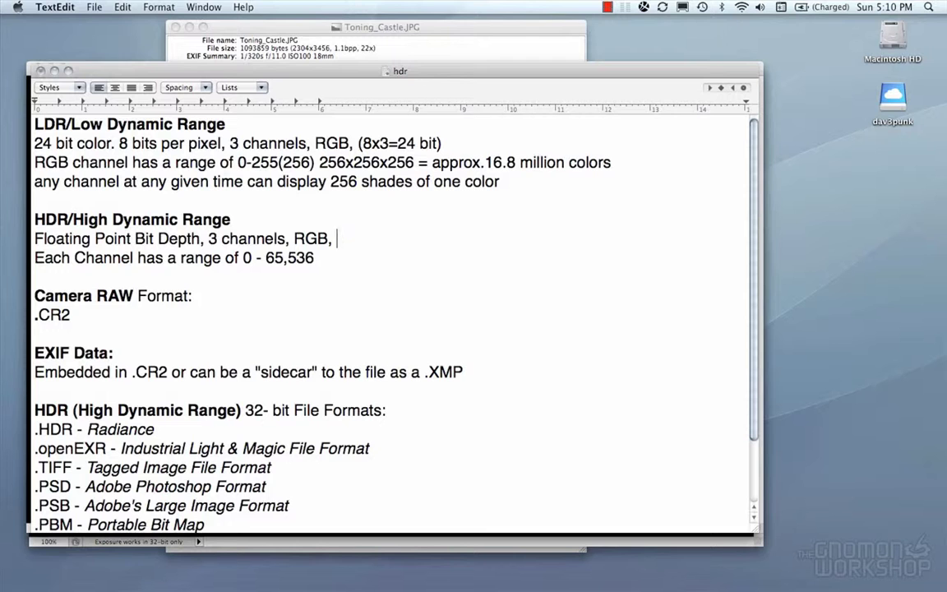
key("BackSpace")
key("BackSpace")
key("Down")
key("super+Tab")
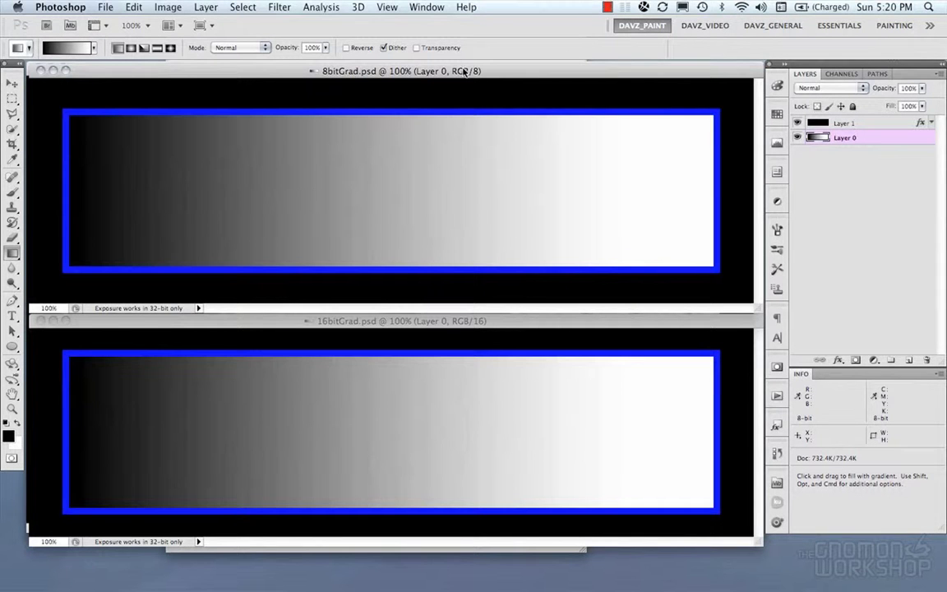
Apply Levels to 8bitGrad.psd with the black input near 106, clipping its dark half
left_click(488, 321)
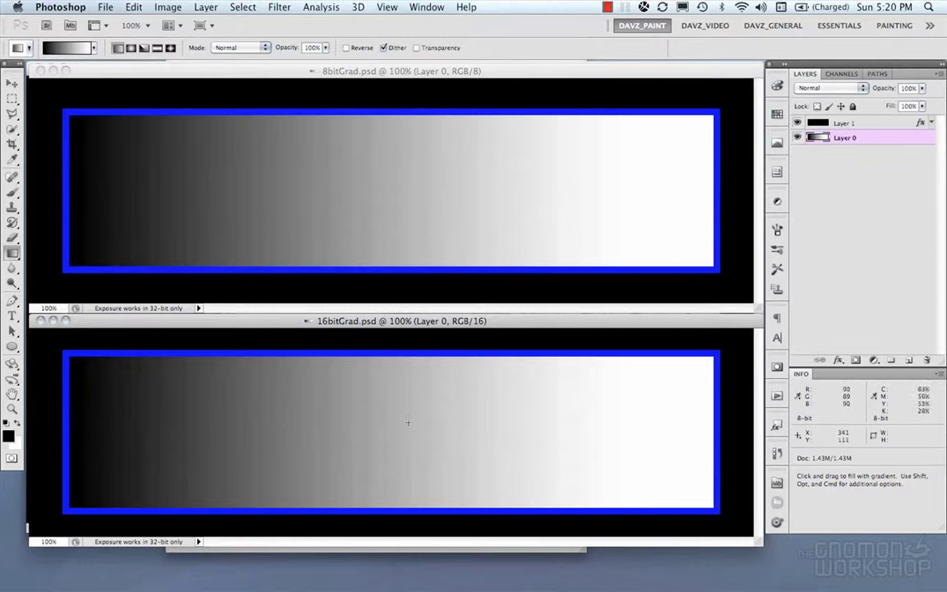
left_click(491, 218)
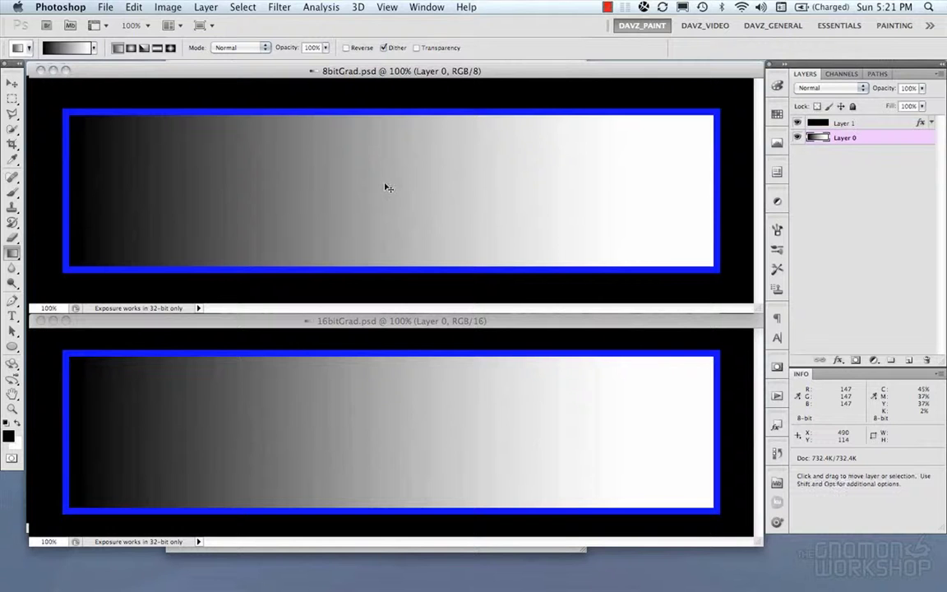
key("super+l")
left_click_drag(264, 253, 333, 256)
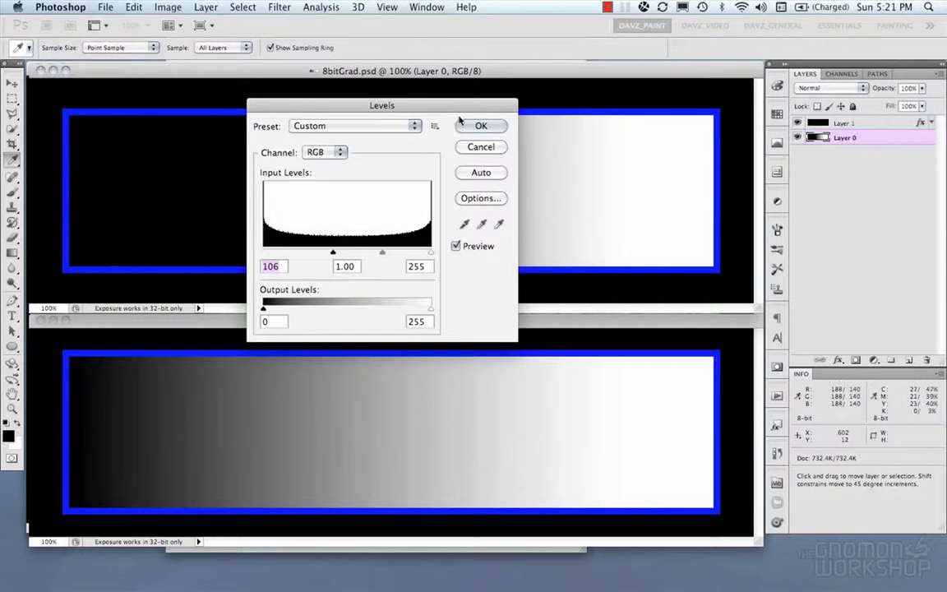
left_click(477, 125)
key("g")
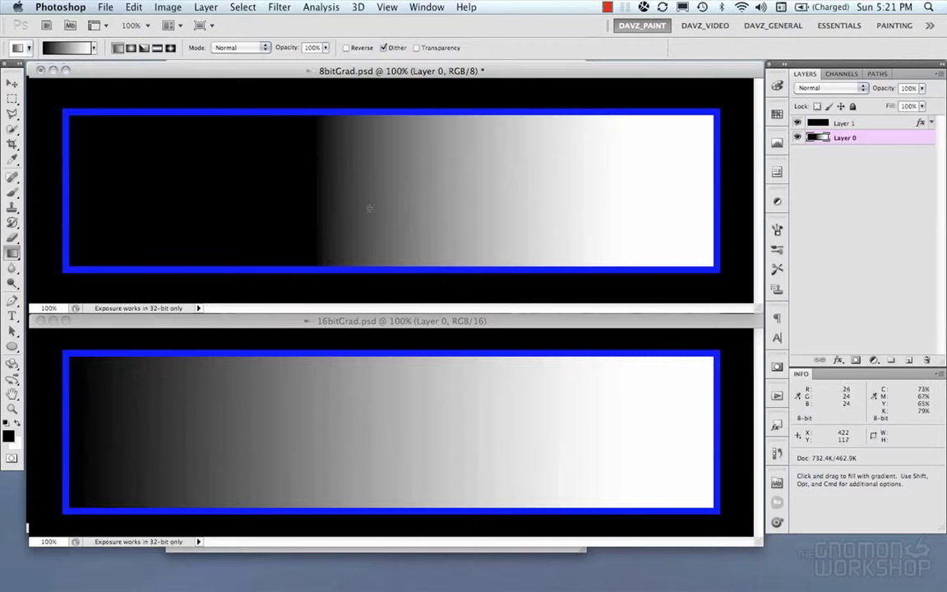
Apply Levels to 16bitGrad.psd with the black input at about 108
left_click(503, 322)
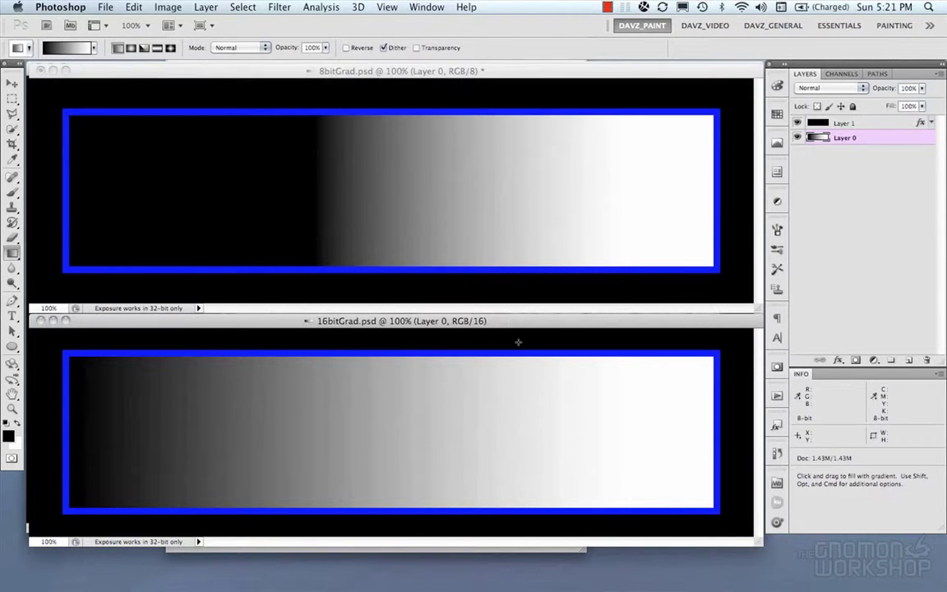
key("super+l")
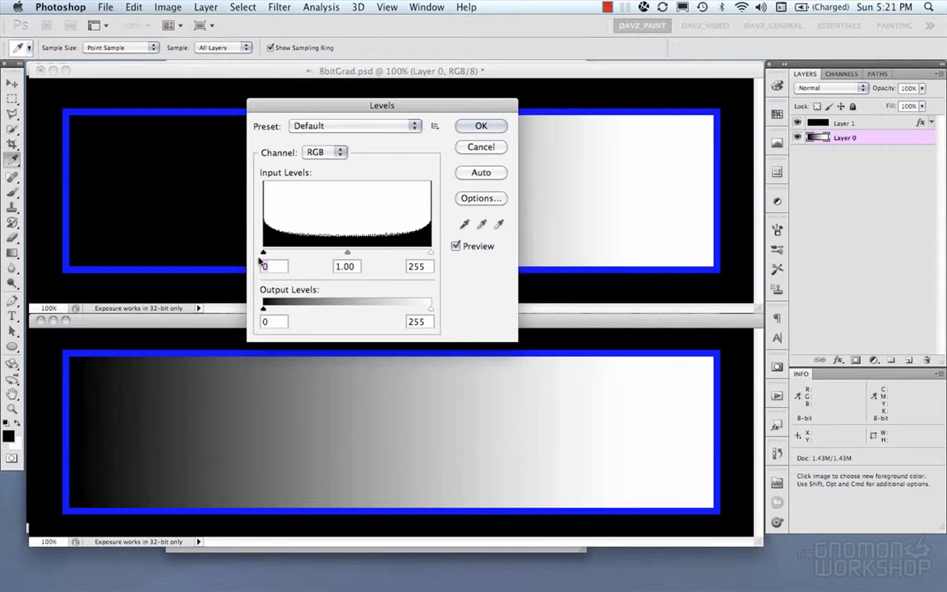
left_click_drag(260, 258, 336, 277)
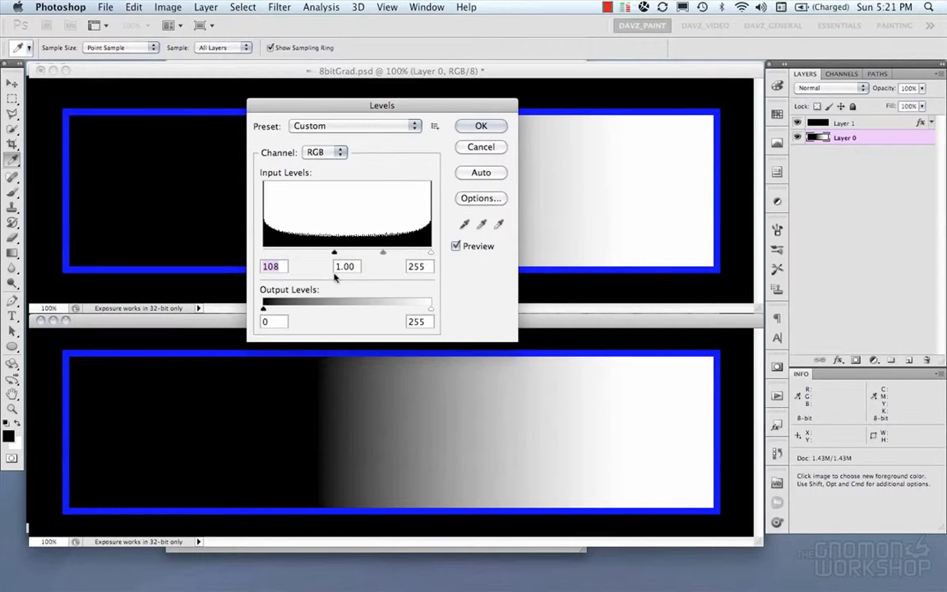
left_click(487, 128)
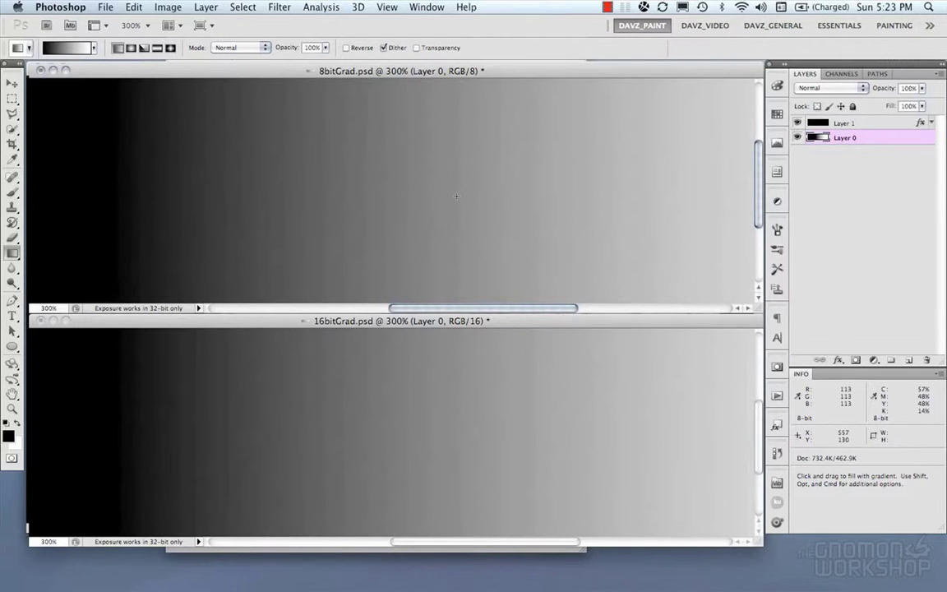
Zoom both gradients to 100% and compare the 8-bit banding against the 16-bit gradient
left_click(417, 417, "alt+shift")
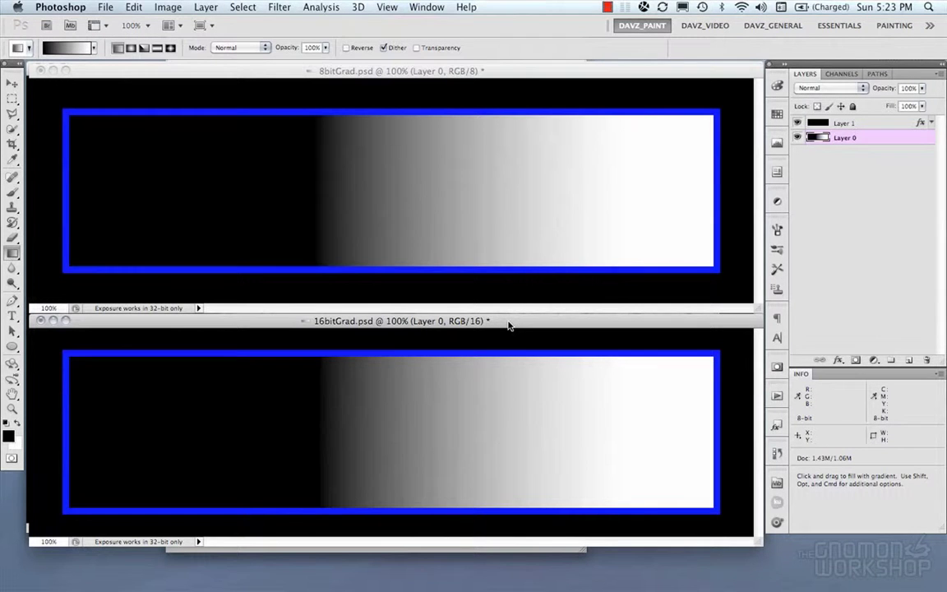
left_click(514, 72)
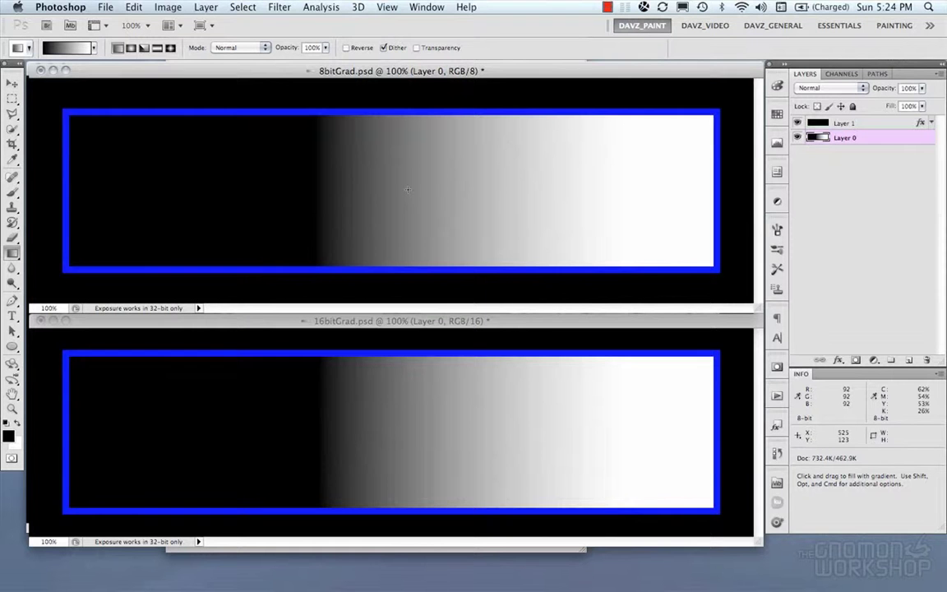
left_click(550, 325)
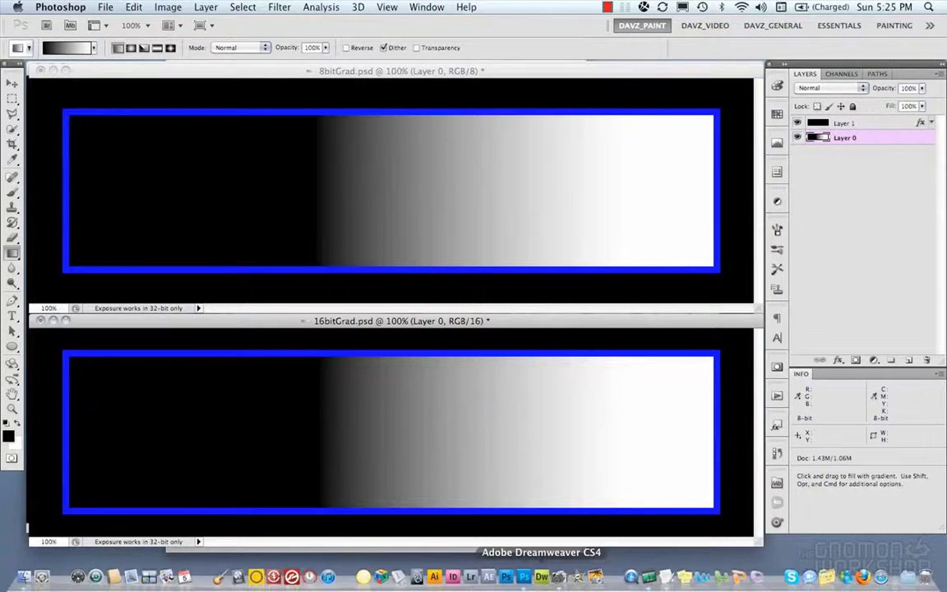
Review Toning_Castle.JPG's camera metadata (Canon EOS Digital Rebel XT, 1/320 sec, f/11) in EXIF Viewer
left_click(493, 520)
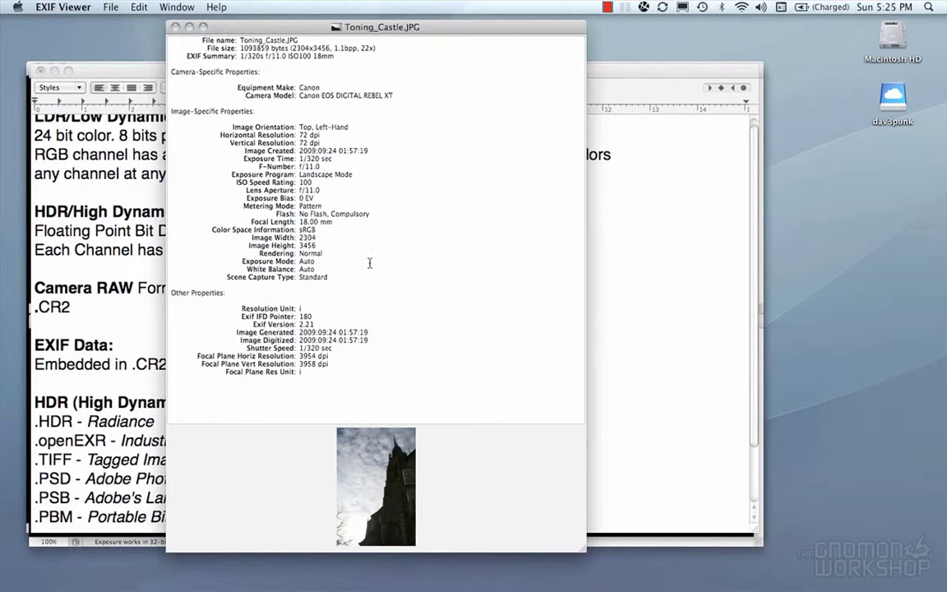
left_click_drag(168, 67, 389, 216)
left_click(406, 209)
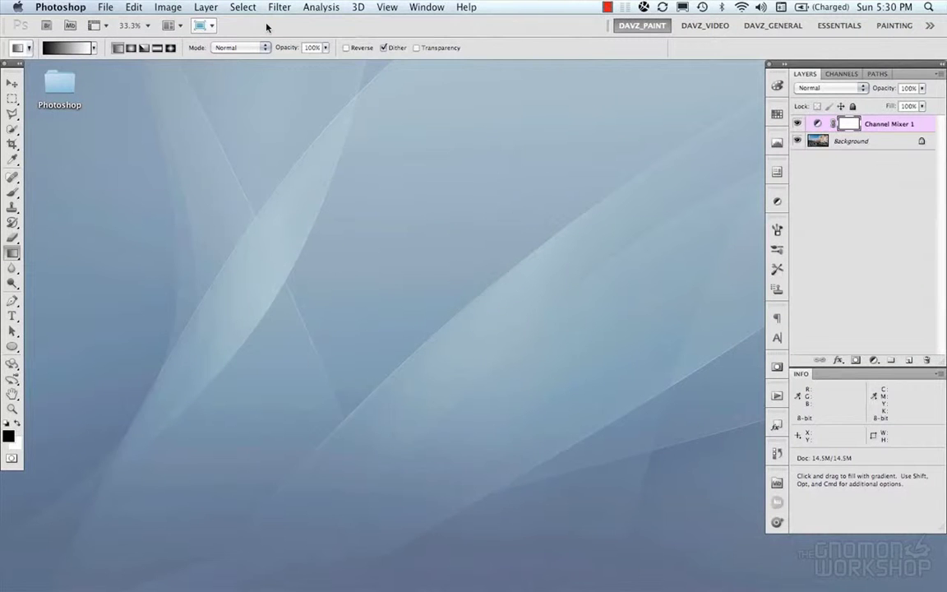
Open CameraRaw_Chicago_Bean.CR2 in Camera Raw and bring up its Preferences dialog
left_click(105, 7)
left_click(120, 35)
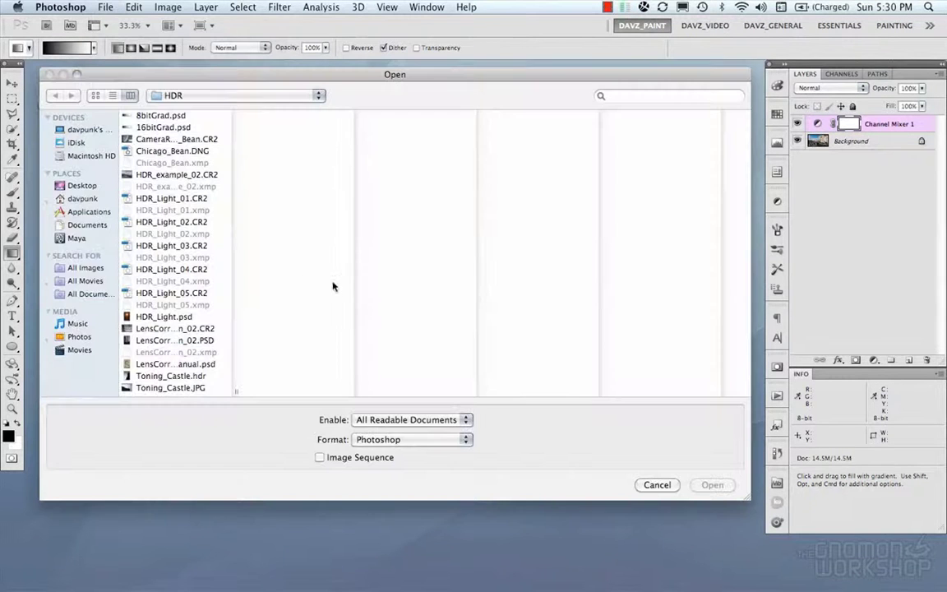
left_click(190, 140)
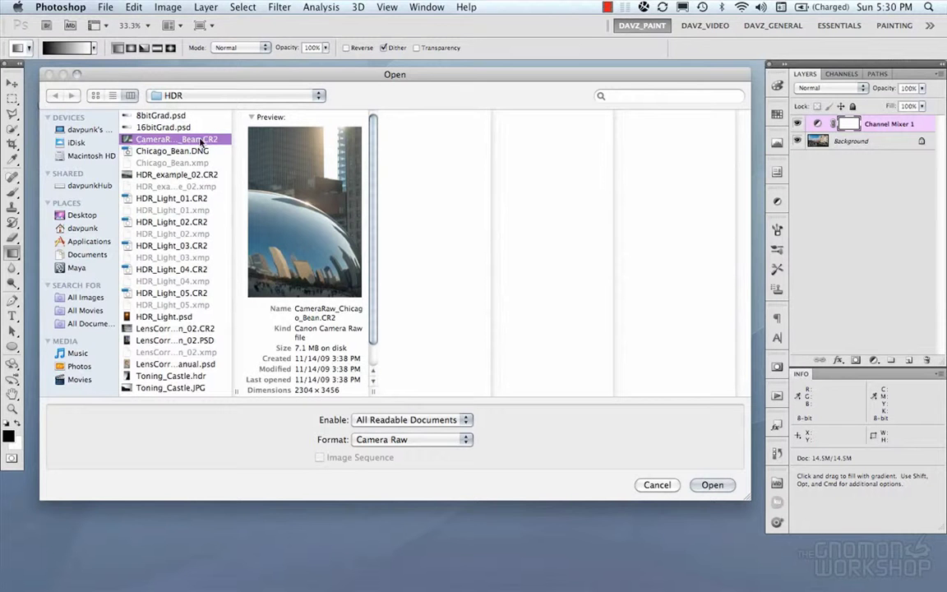
left_click(712, 484)
left_click(217, 19)
left_click_drag(386, 47, 318, 52)
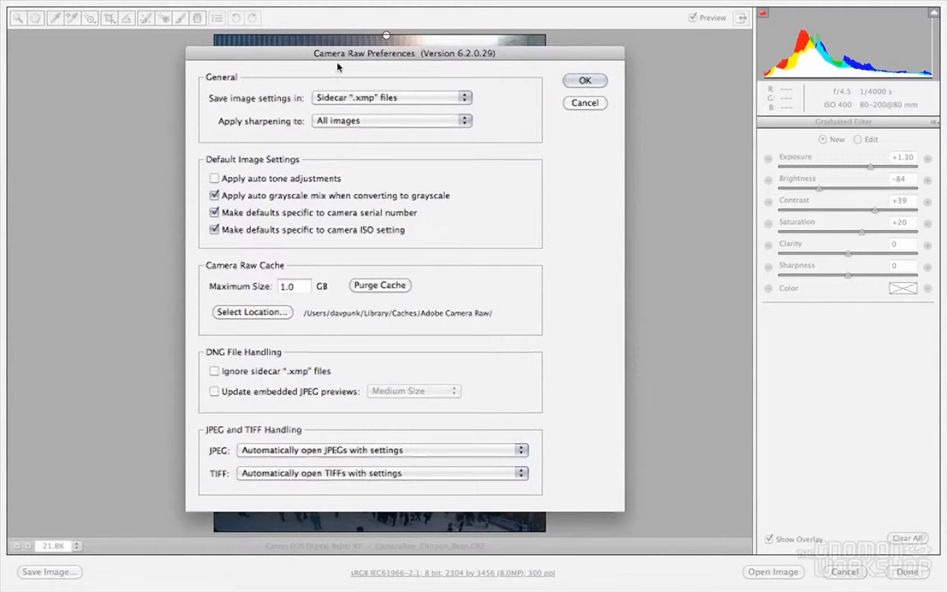
left_click(373, 100)
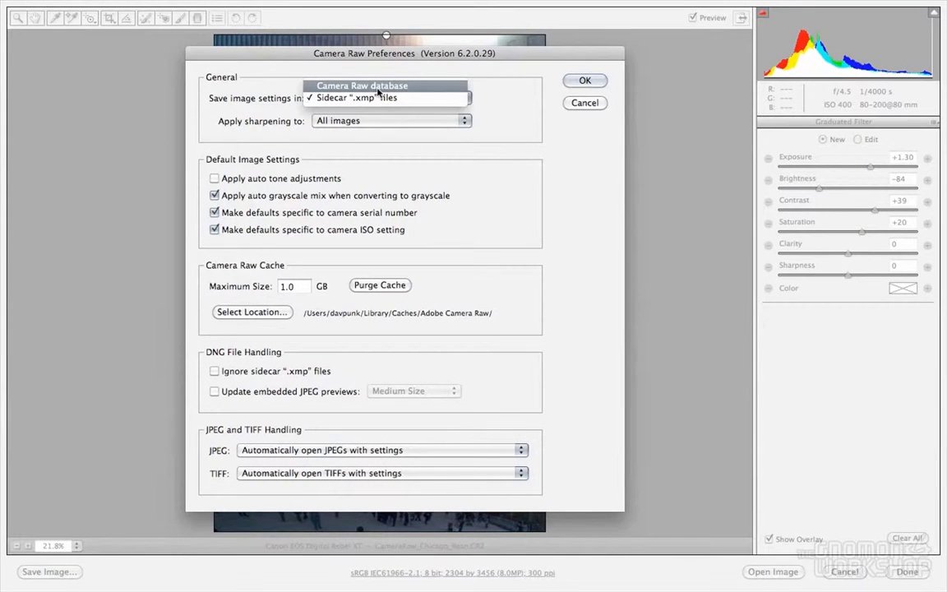
left_click(442, 98)
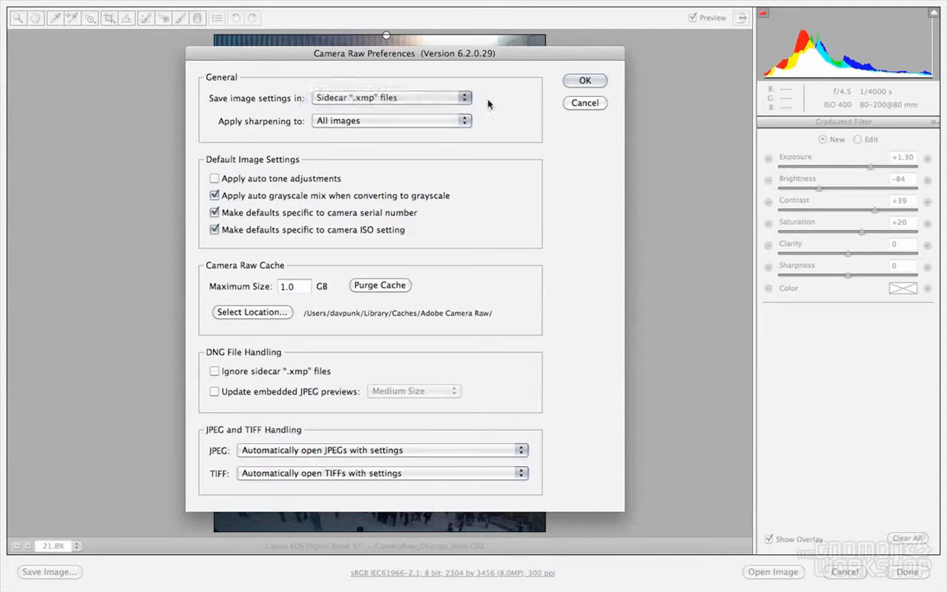
left_click(383, 102)
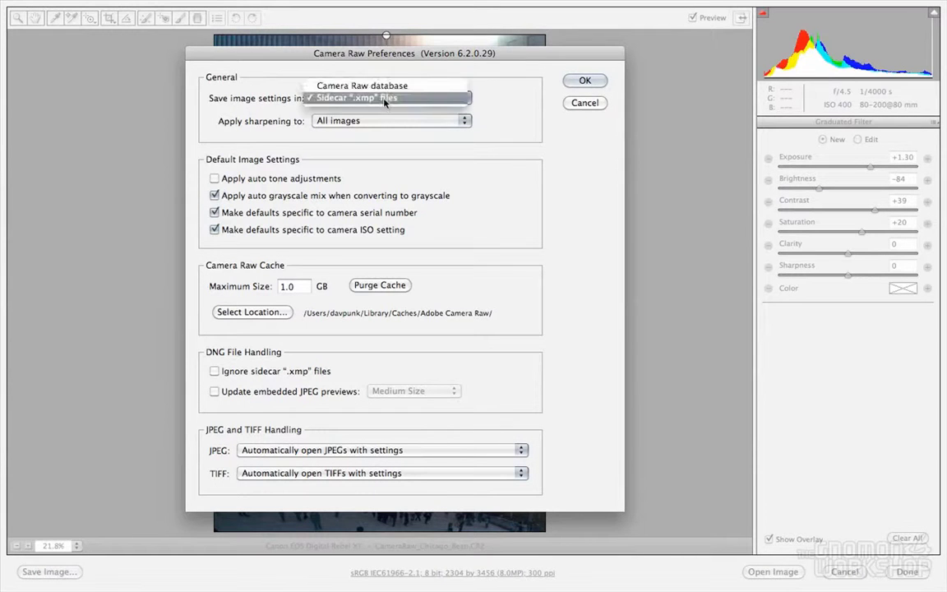
left_click(386, 98)
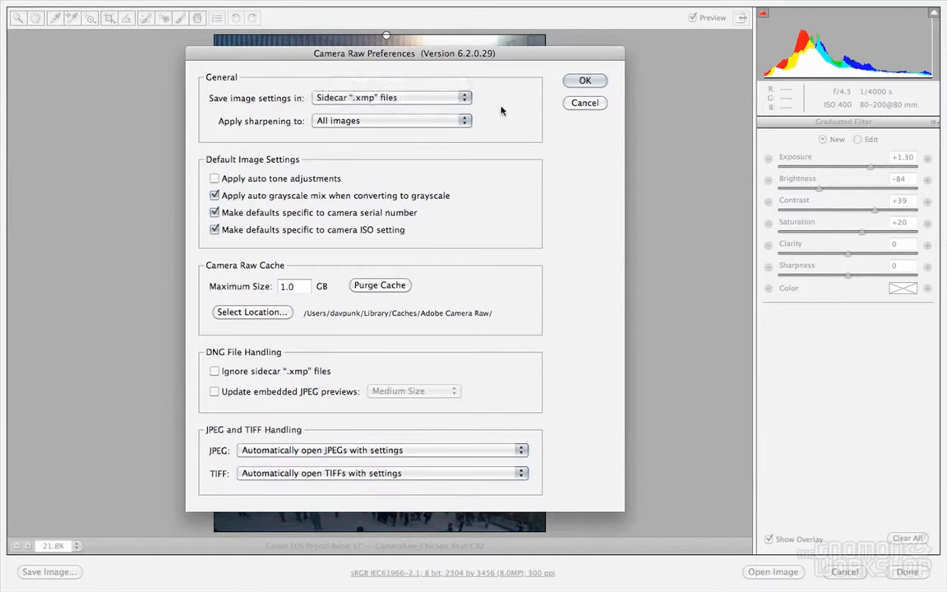
left_click(358, 123)
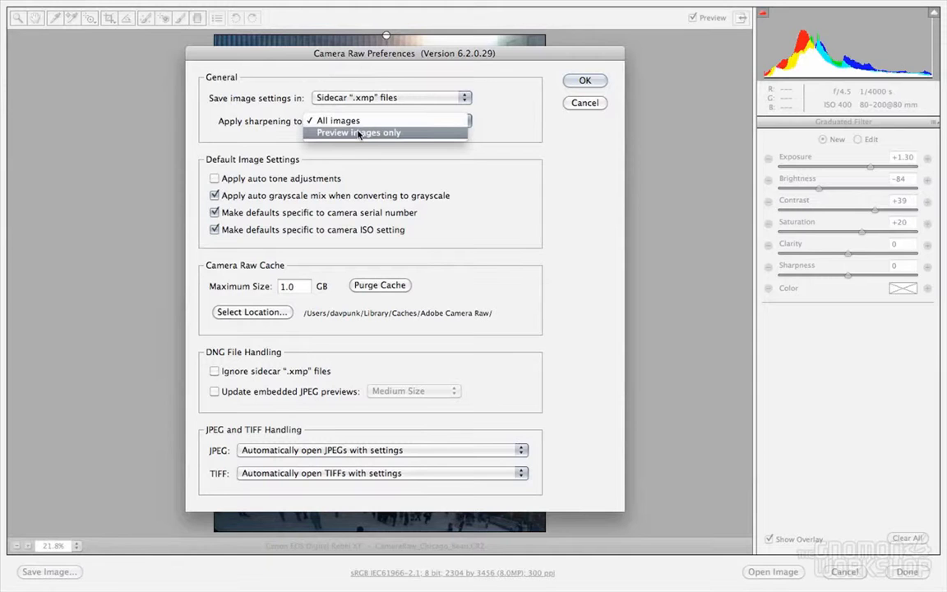
left_click(353, 121)
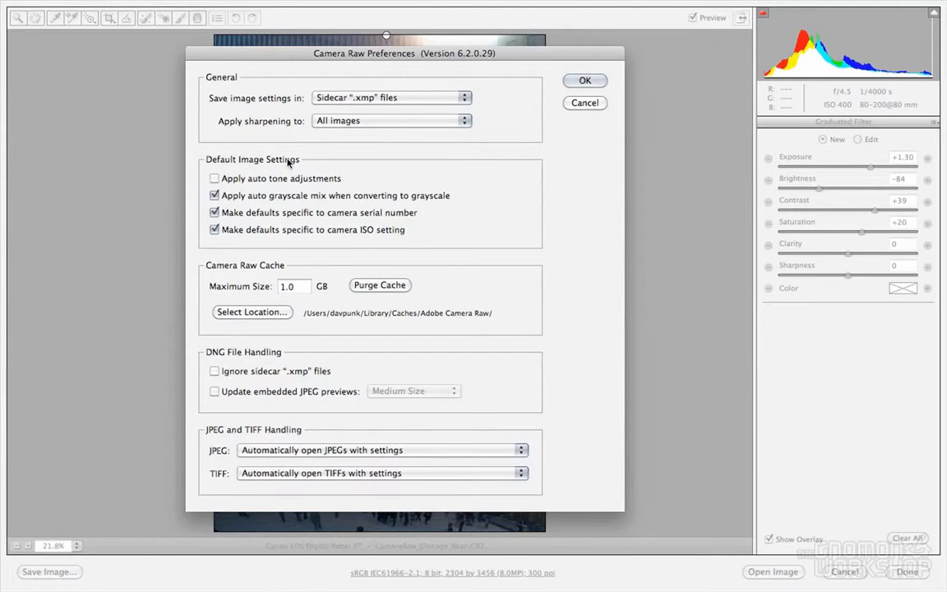
left_click(256, 180)
left_click(256, 180)
left_click(300, 287)
left_click(294, 391)
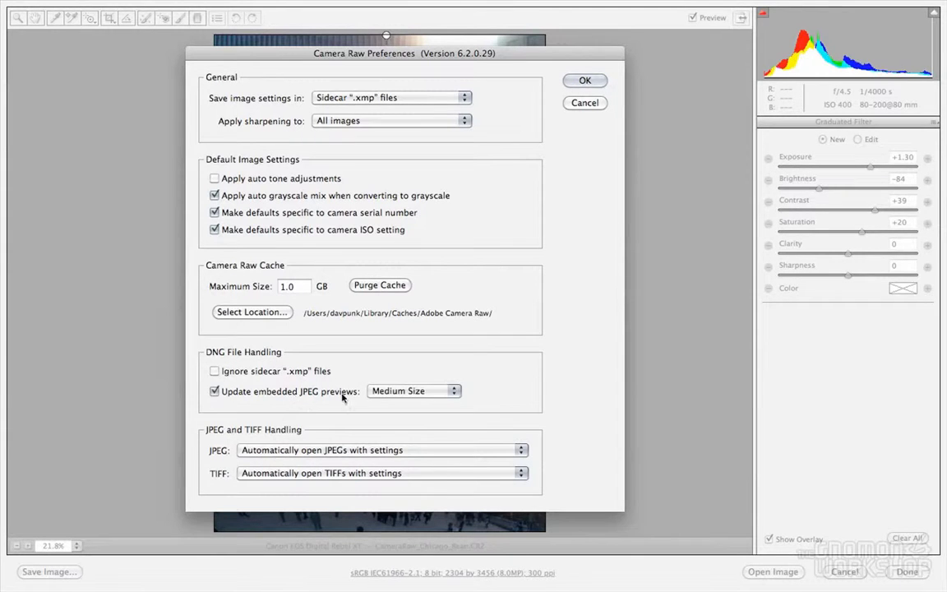
left_click(385, 393)
left_click(390, 391)
left_click(215, 392)
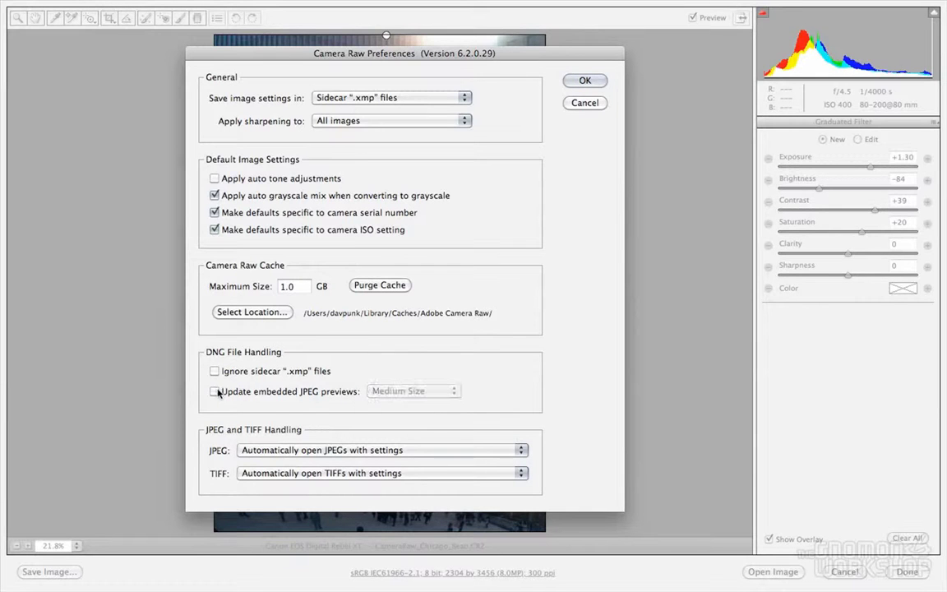
left_click(251, 450)
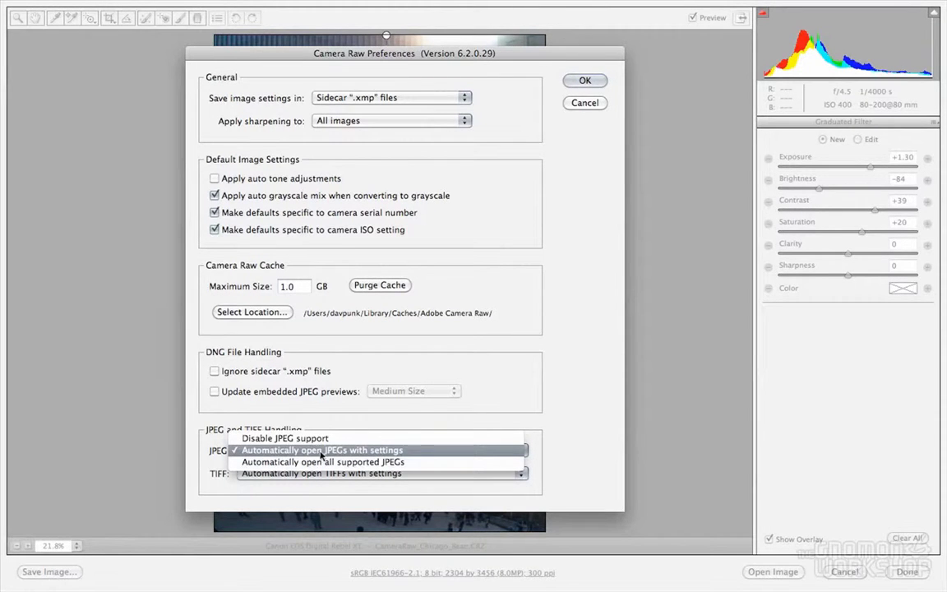
left_click(322, 451)
left_click(325, 474)
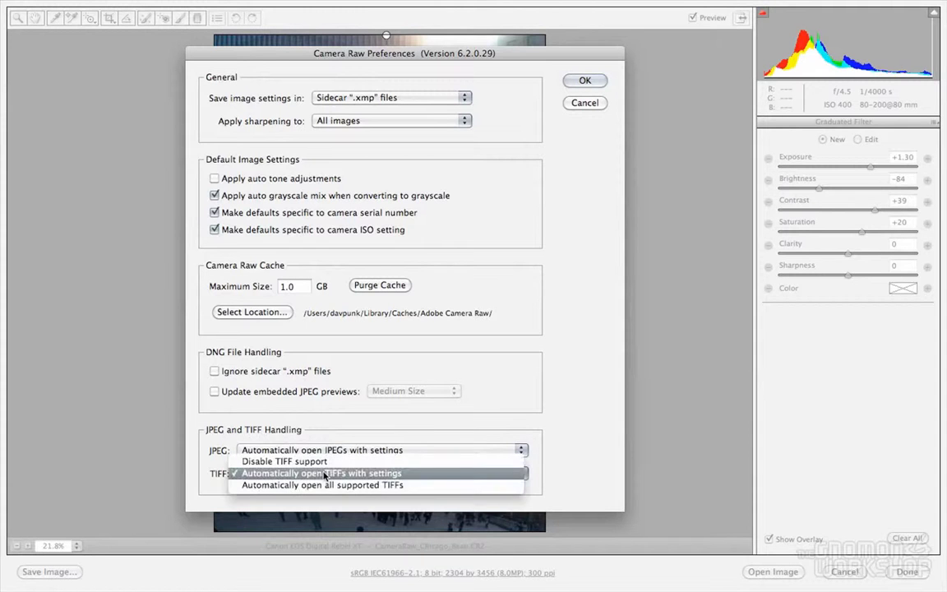
left_click(325, 474)
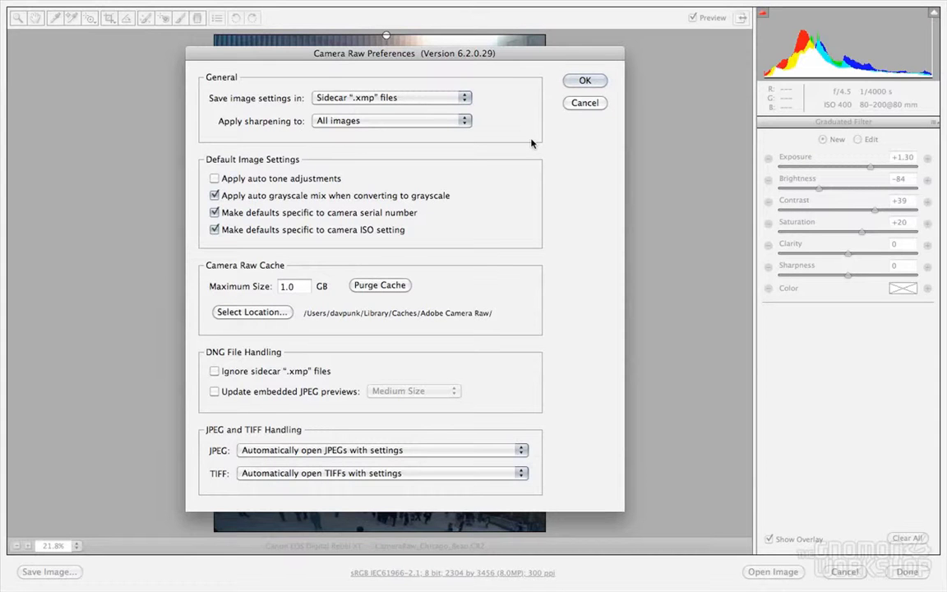
Close Camera Raw Preferences and select the White Balance tool
key("Return")
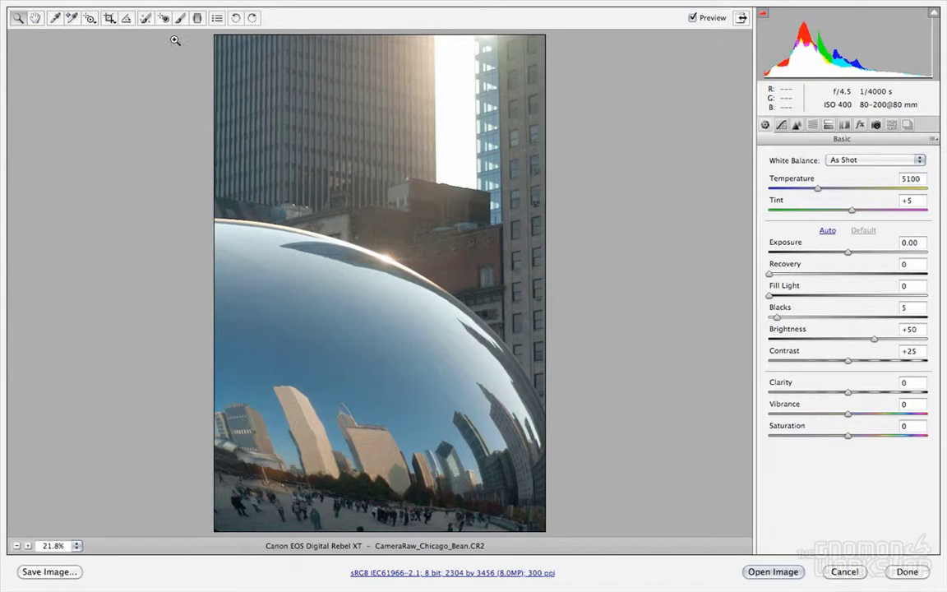
left_click(59, 19)
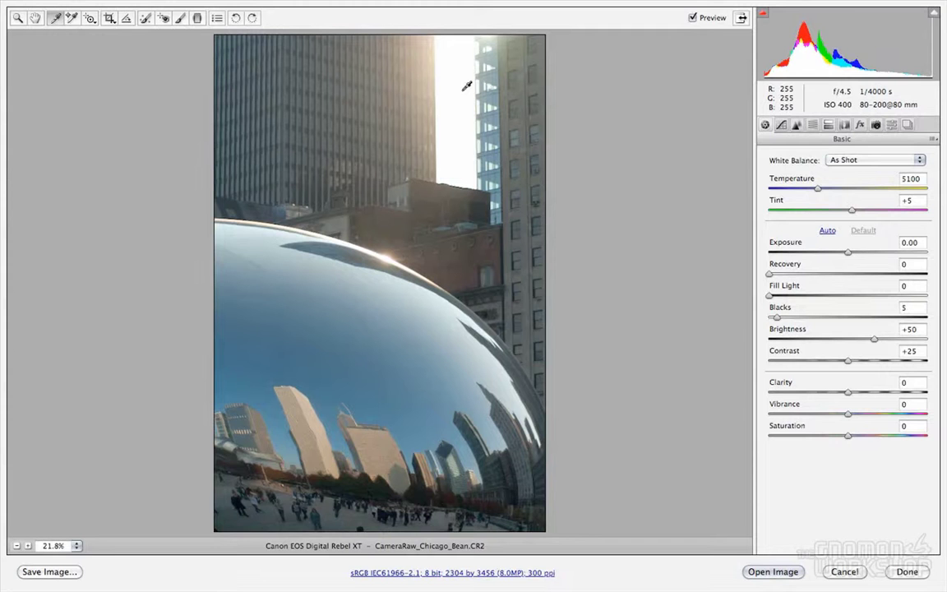
Sample neutral bean points until white balance reads Custom, Temperature 4650, Tint +19
left_click(297, 223)
left_click(301, 224)
left_click(306, 232)
left_click(308, 240)
left_click(297, 236)
left_click(434, 285)
left_click(437, 291)
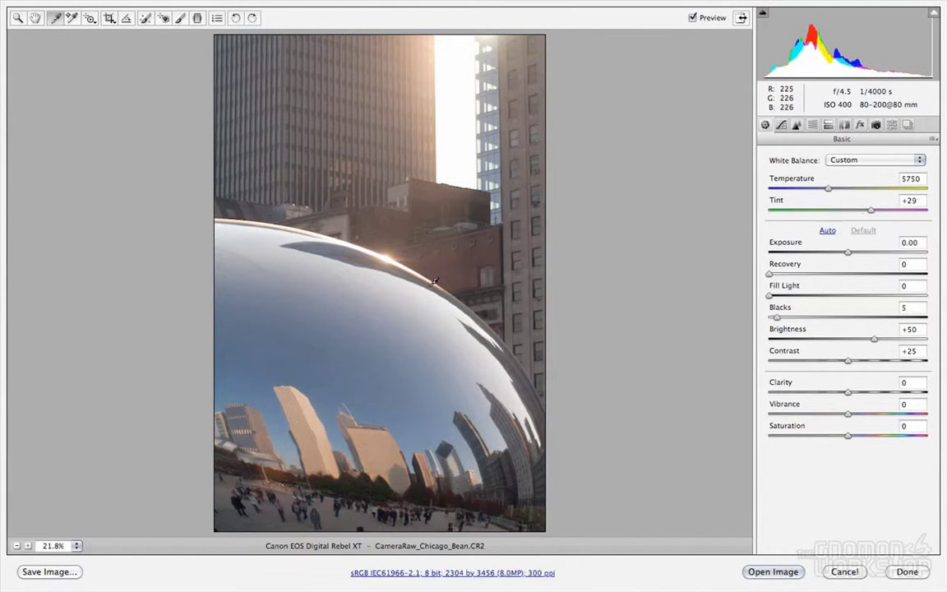
left_click(385, 246)
left_click(71, 19)
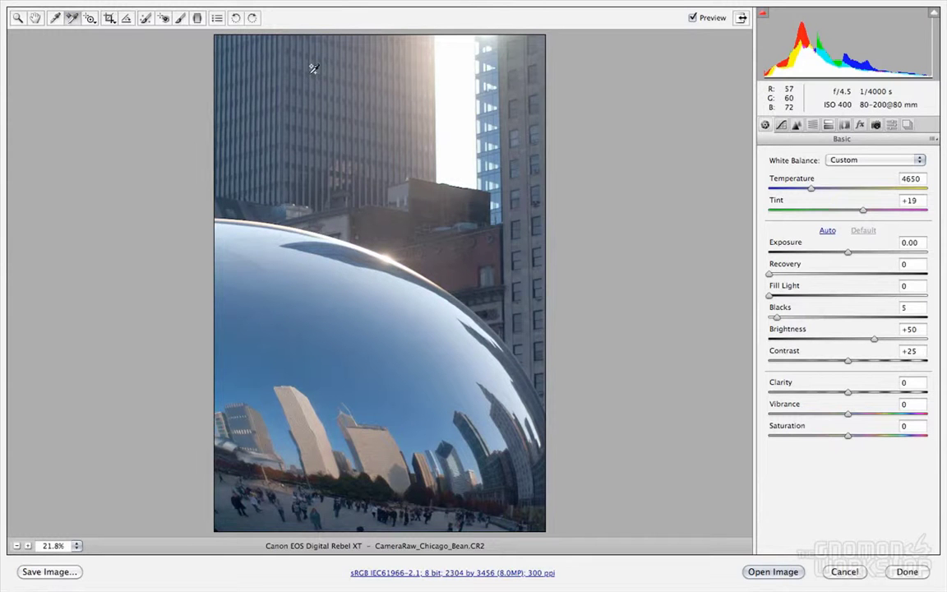
left_click(400, 78)
left_click(339, 125)
left_click(287, 151)
left_click(363, 179)
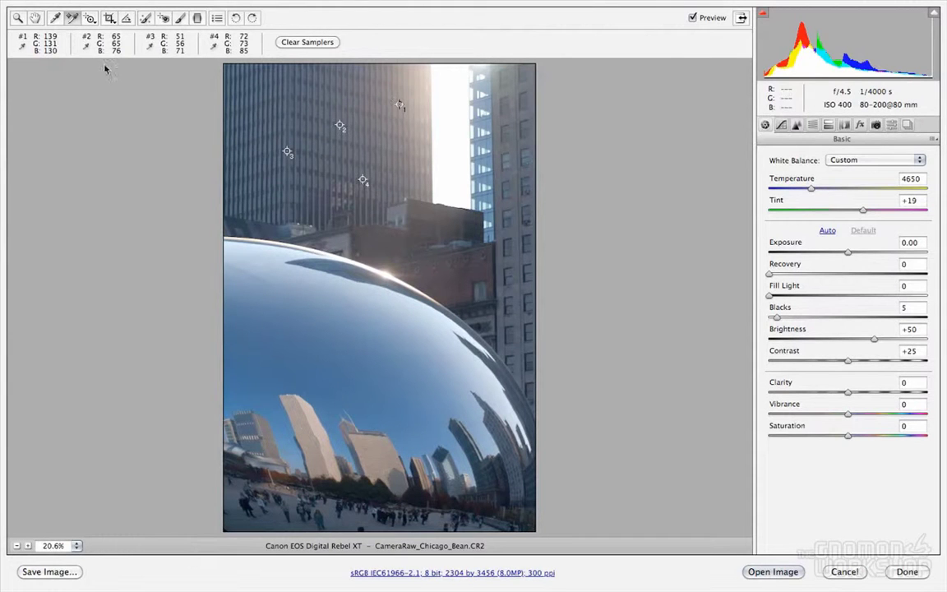
left_click(401, 179)
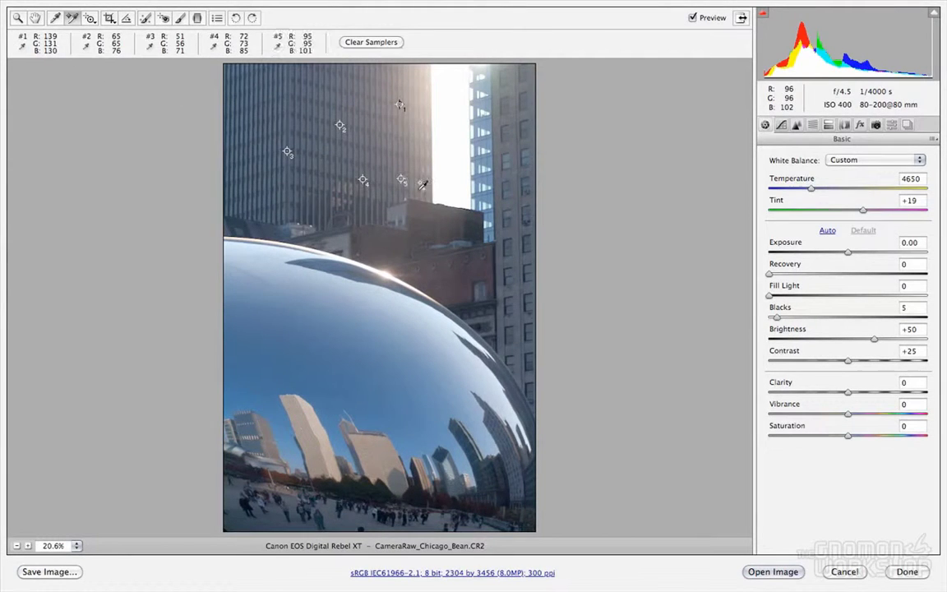
left_click(379, 43)
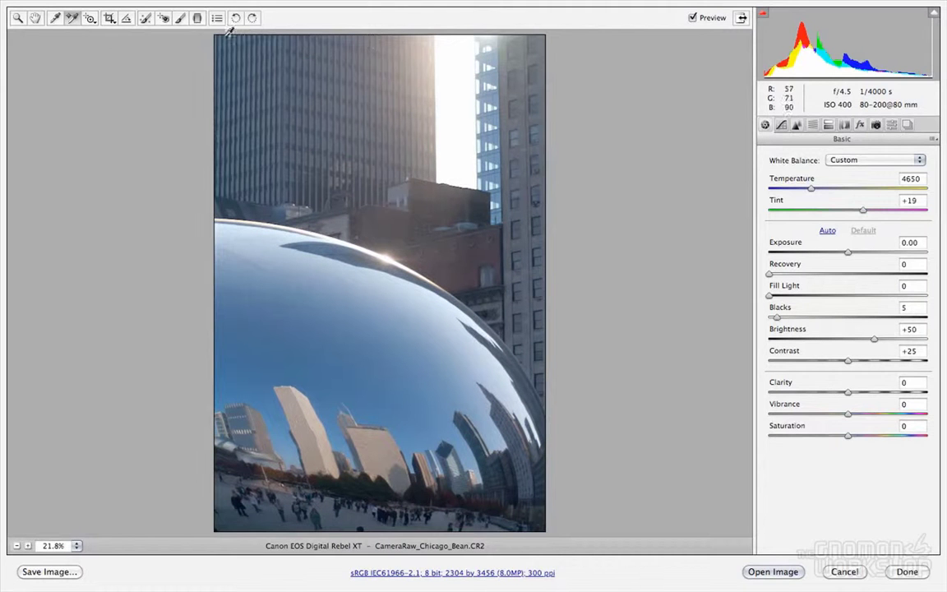
Step the Targeted Adjustment tool through Hue, Saturation, Luminance, then Parametric Curve
left_click(90, 18)
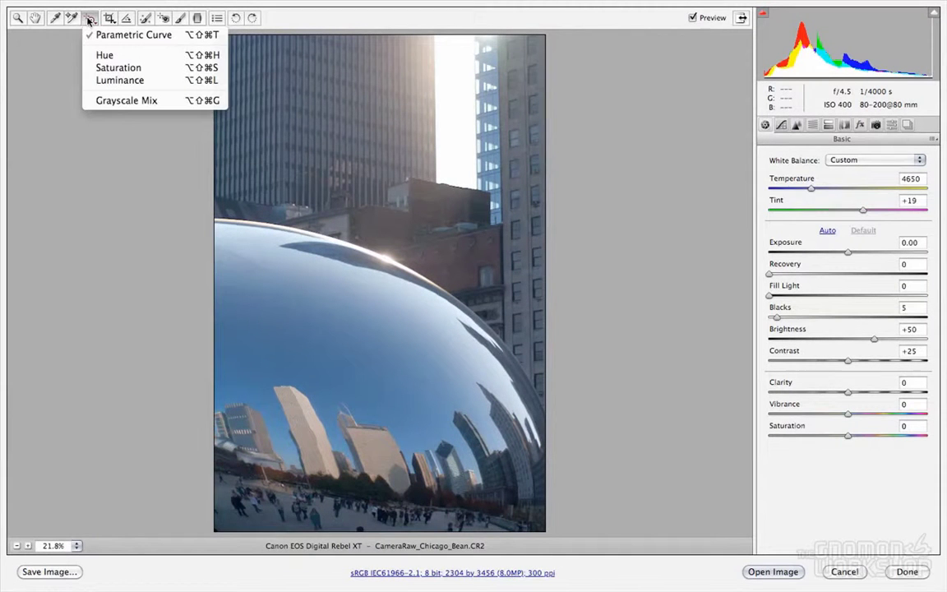
left_click(112, 57)
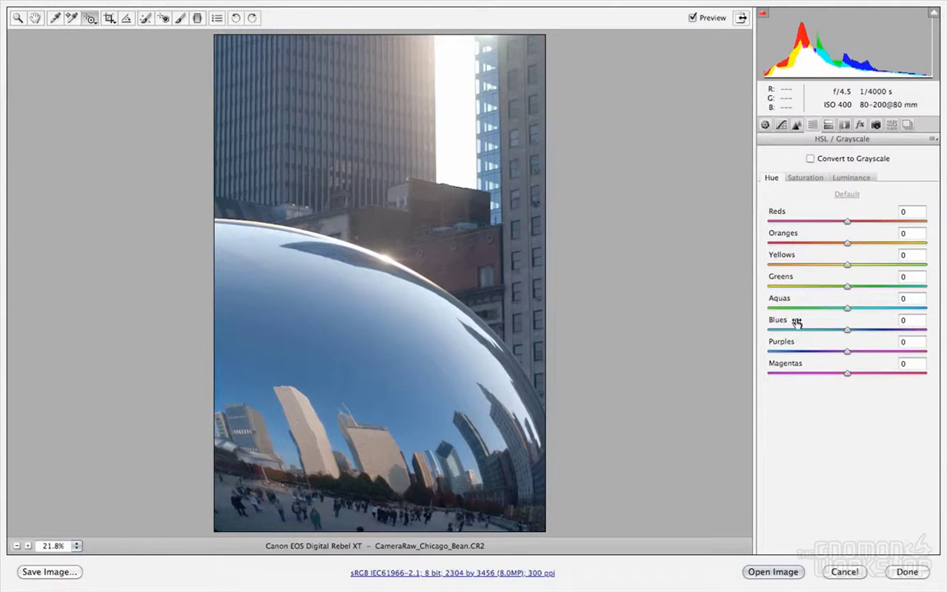
left_click(94, 35)
left_click(94, 66)
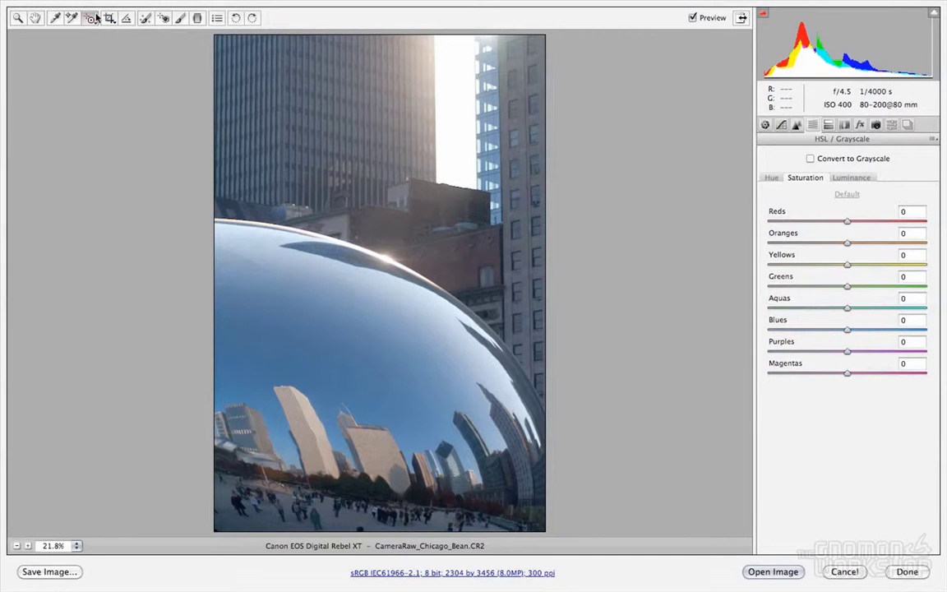
left_click(92, 18)
left_click(95, 80)
left_click(92, 23)
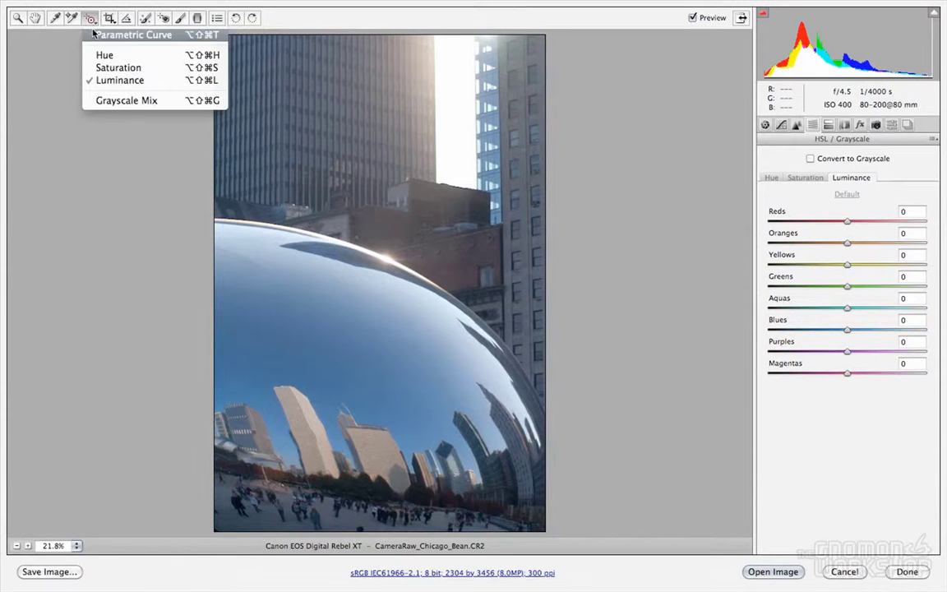
left_click(91, 37)
left_click(110, 18)
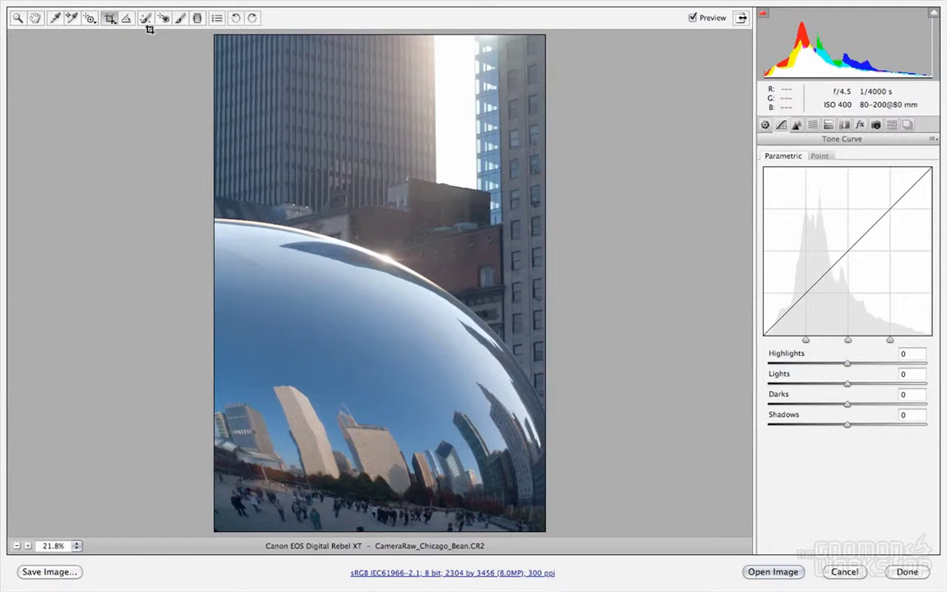
left_click(127, 20)
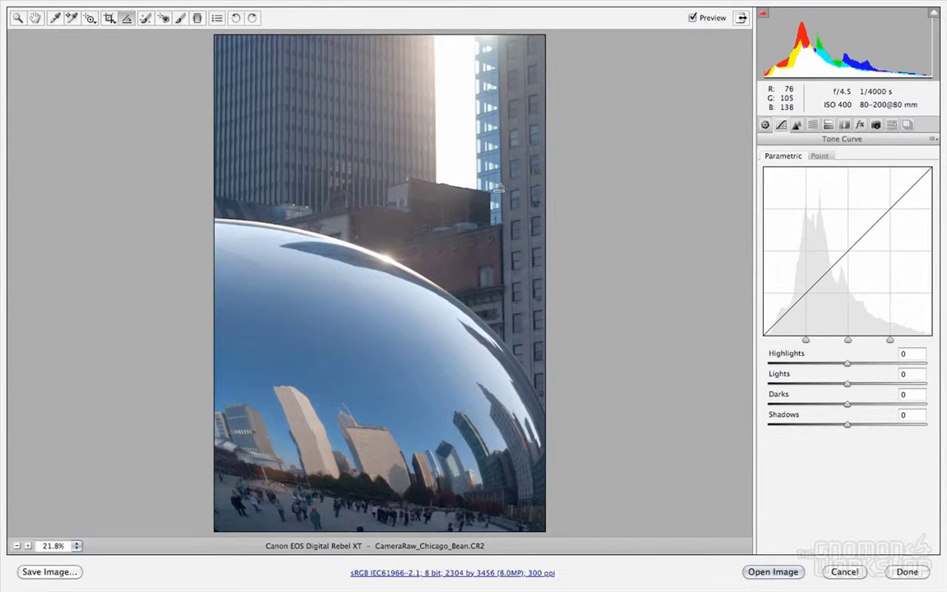
left_click_drag(406, 178, 495, 190)
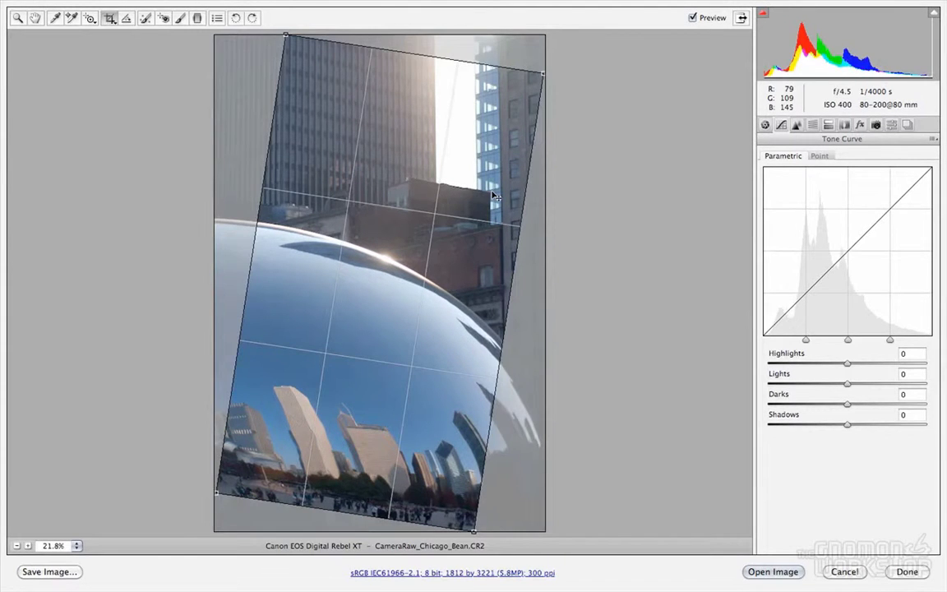
key("z")
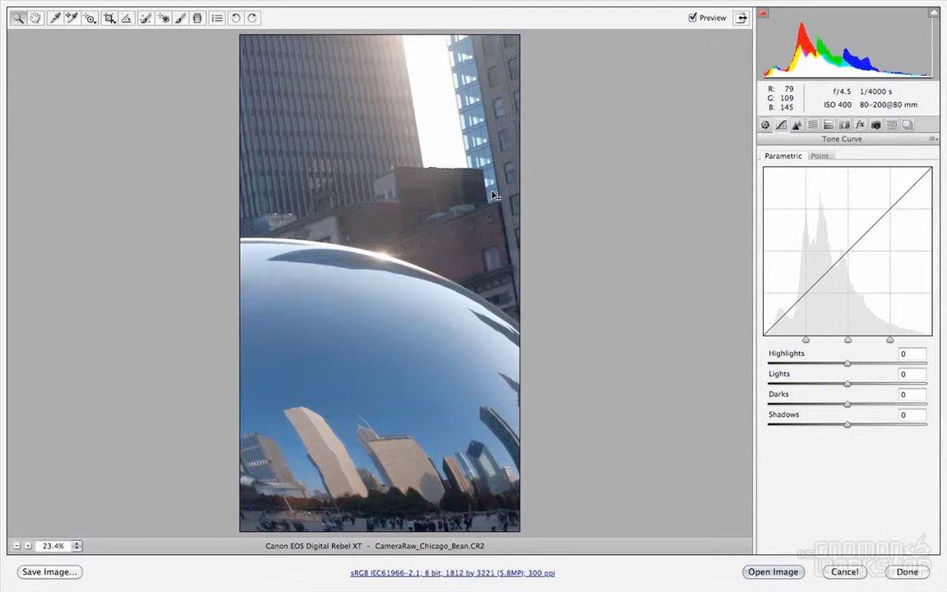
key("ctrl+z")
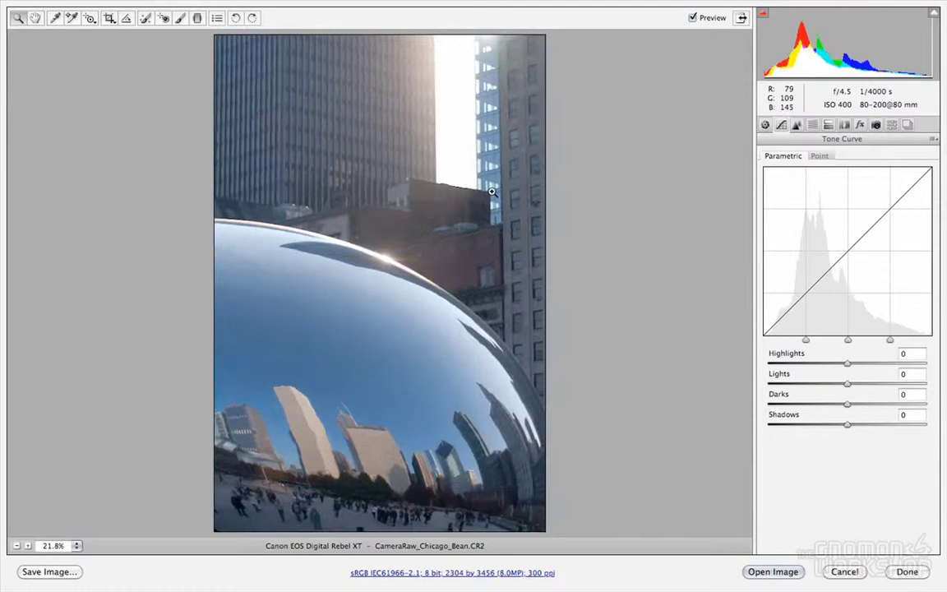
Heal a spot on the bean's upper-left, moving its source to a cleaner area
left_click(146, 19)
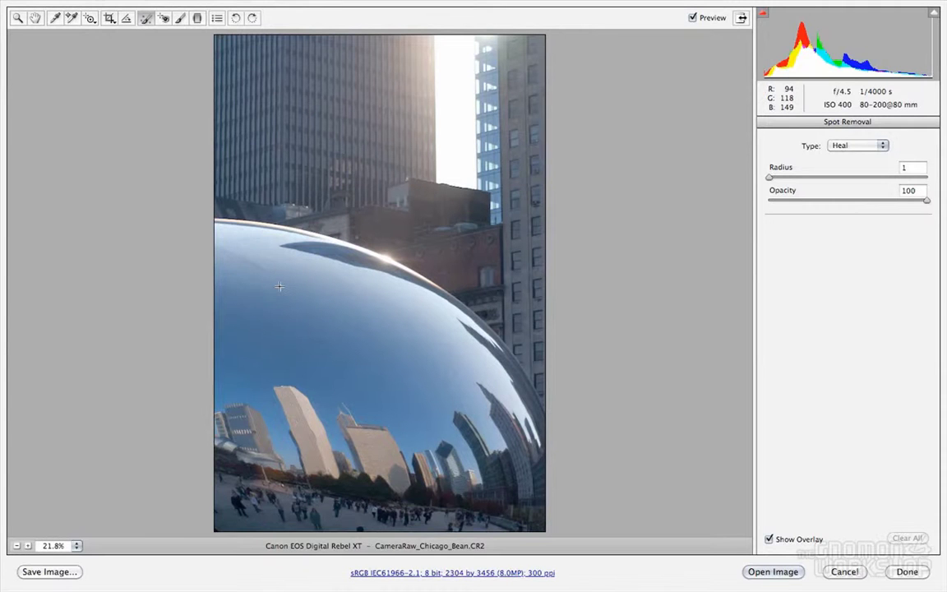
mouse_move(253, 307)
left_mouse_down()
mouse_move(272, 321)
mouse_move(254, 270)
left_mouse_up()
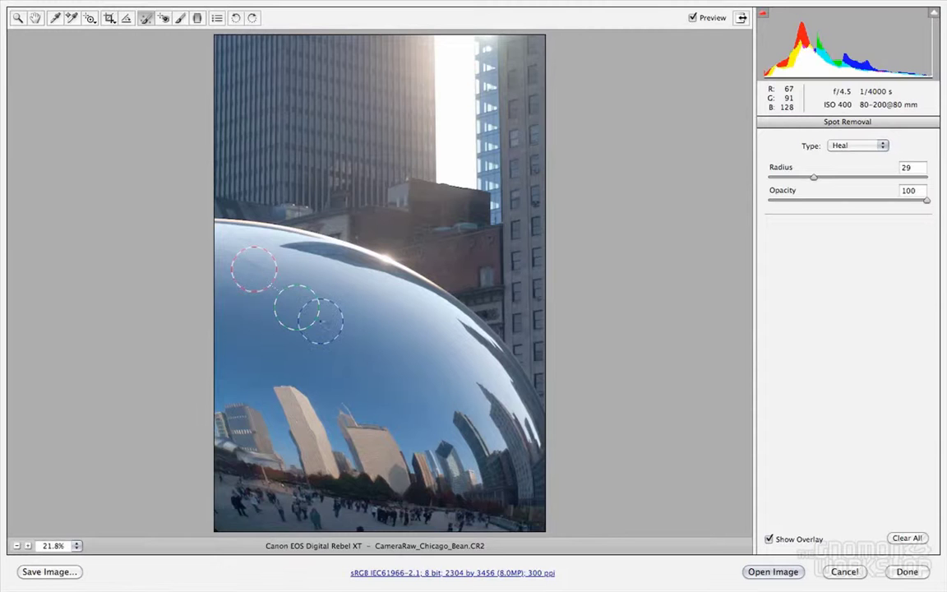
mouse_move(302, 311)
left_mouse_down()
mouse_move(315, 288)
mouse_move(325, 298)
mouse_move(305, 292)
mouse_move(313, 298)
left_mouse_up()
left_click(163, 18)
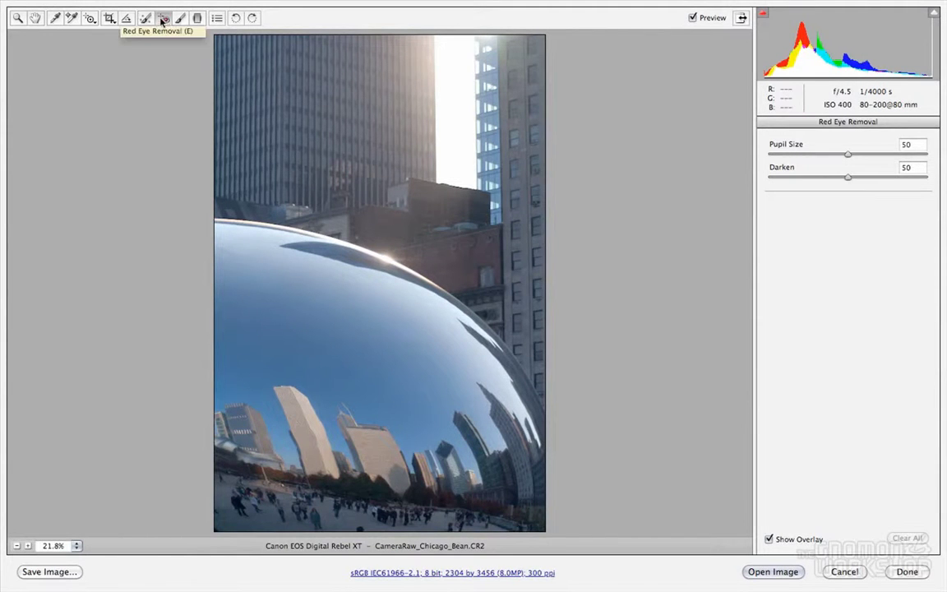
left_click(145, 19)
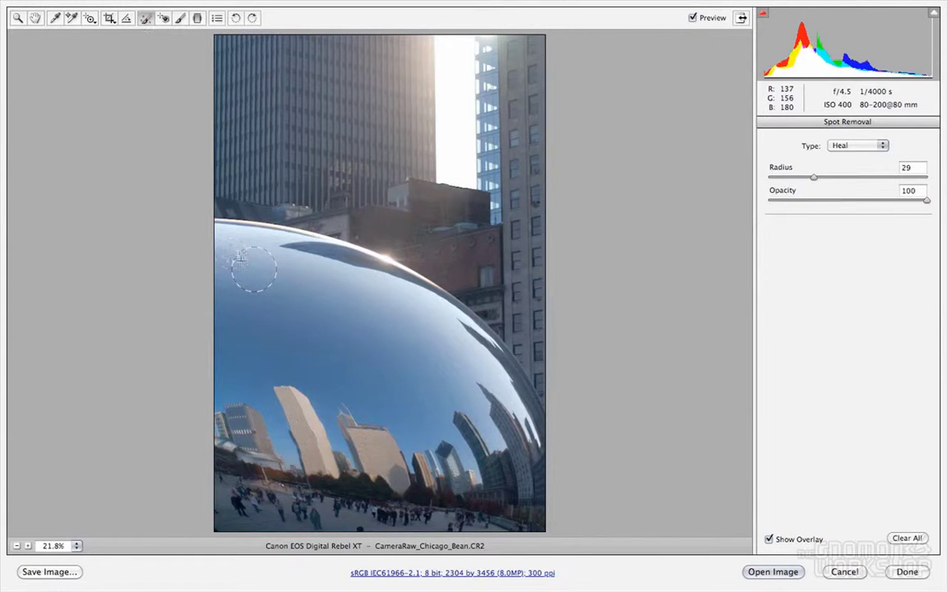
Add a second upper-left heal spot sourced from the nearby blue reflection
mouse_move(244, 265)
left_mouse_down()
mouse_move(257, 281)
mouse_move(306, 265)
mouse_move(324, 240)
left_mouse_up()
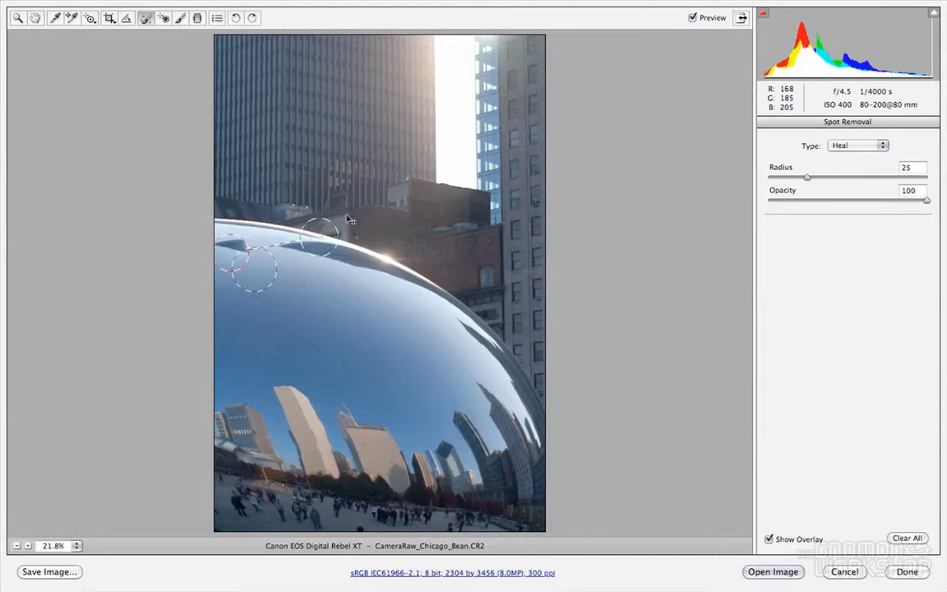
mouse_move(351, 220)
left_mouse_down()
mouse_move(377, 258)
mouse_move(219, 292)
mouse_move(277, 283)
left_mouse_up()
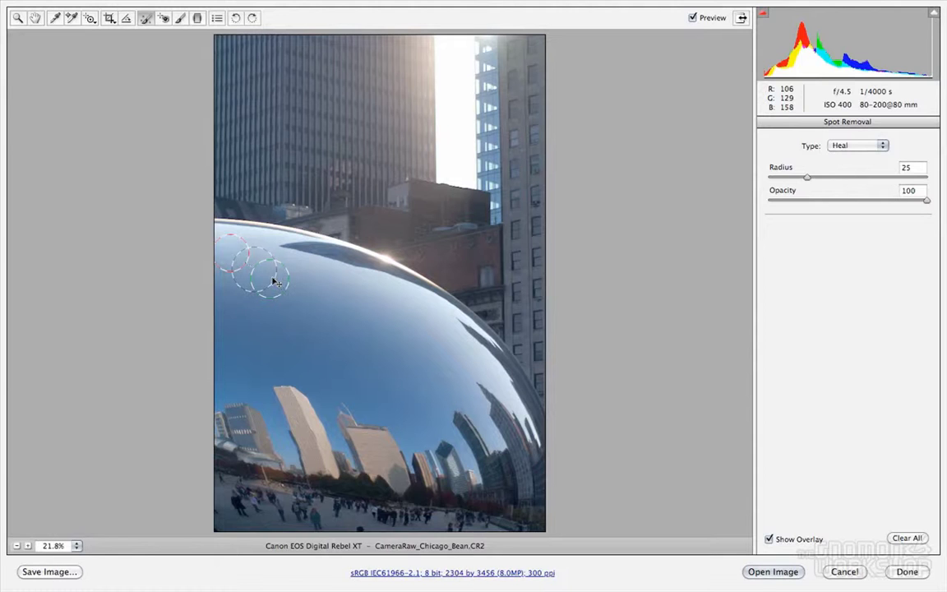
left_click(164, 18)
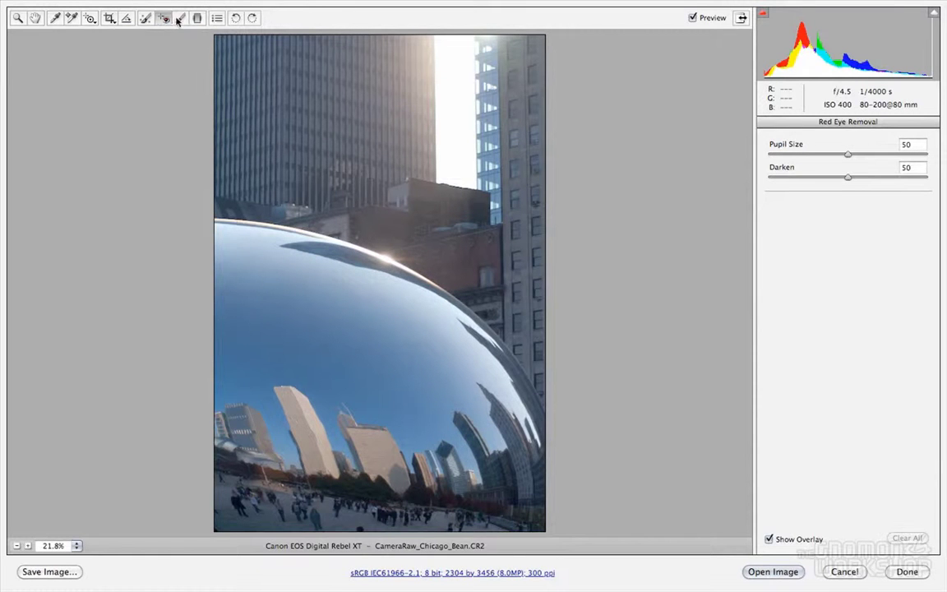
Pin an Adjustment Brush point on the bean's bright top edge with Exposure +1.55
left_click(182, 18)
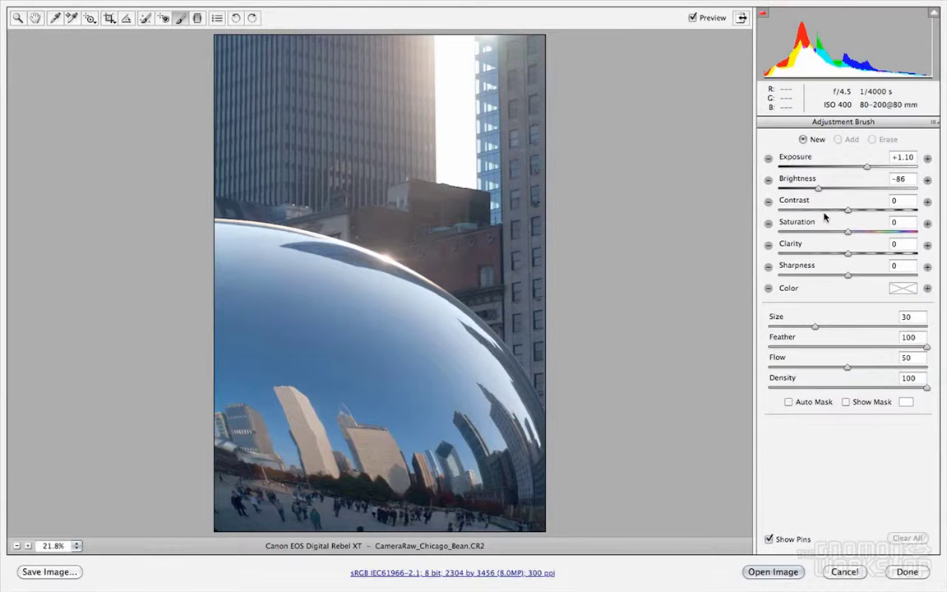
left_click(867, 168)
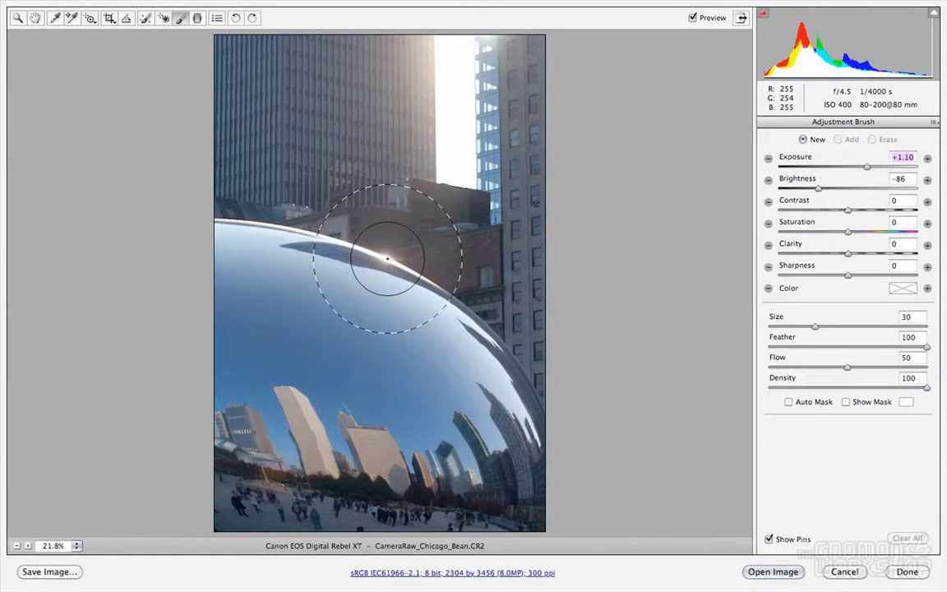
left_click(387, 258)
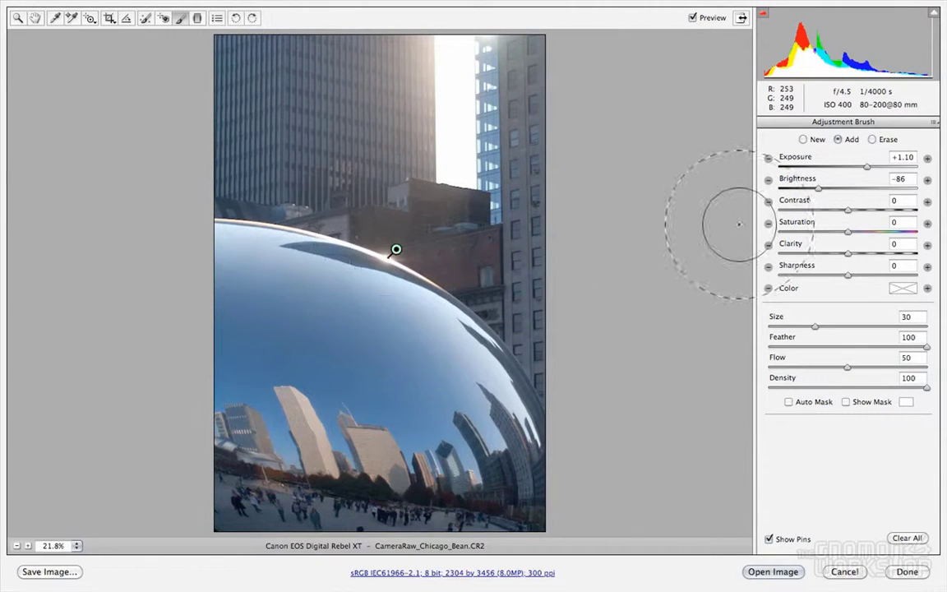
left_click_drag(783, 156, 788, 156)
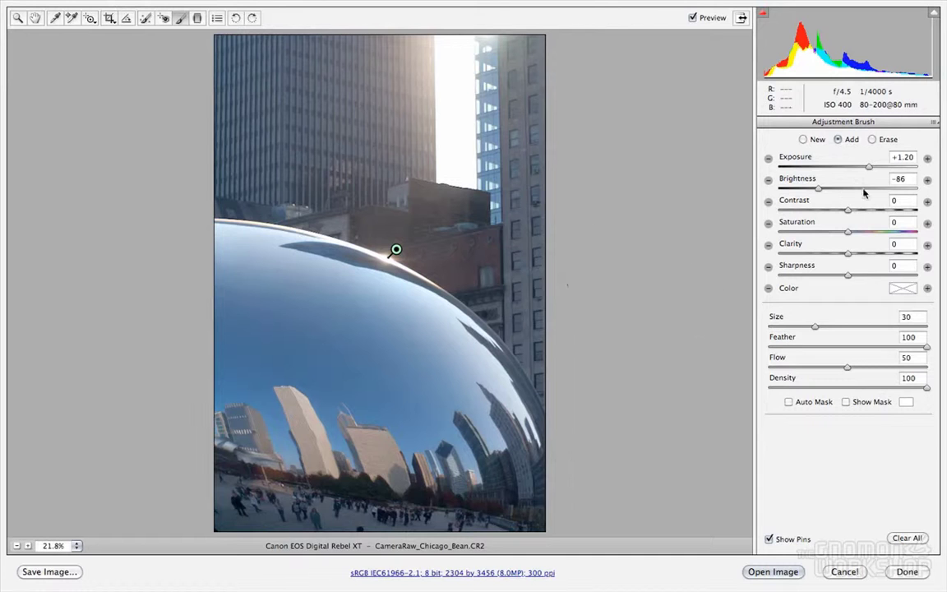
Give the brush Brightness -50 and Saturation +20, undoing the stray hazy stroke
left_click_drag(821, 189, 831, 190)
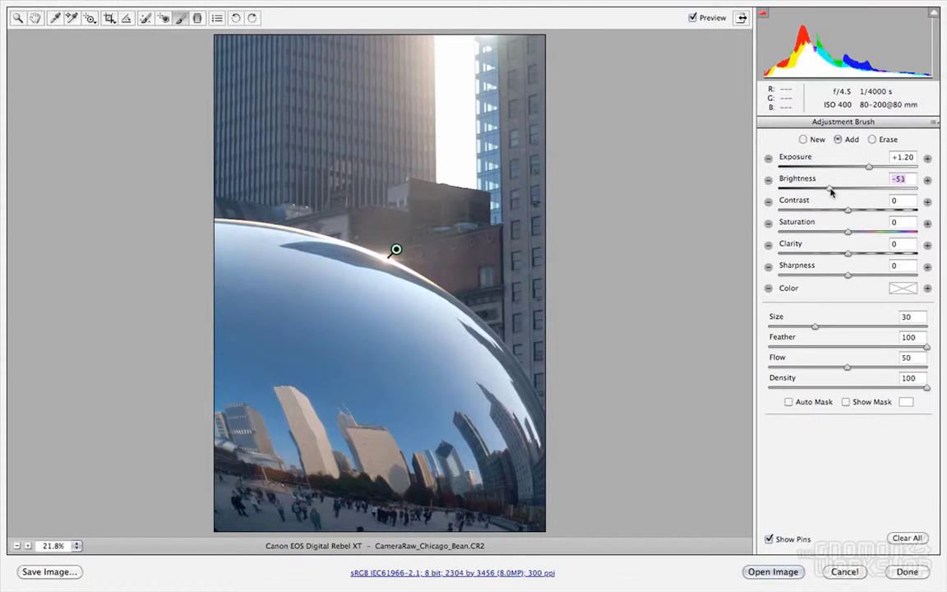
left_click_drag(847, 231, 860, 236)
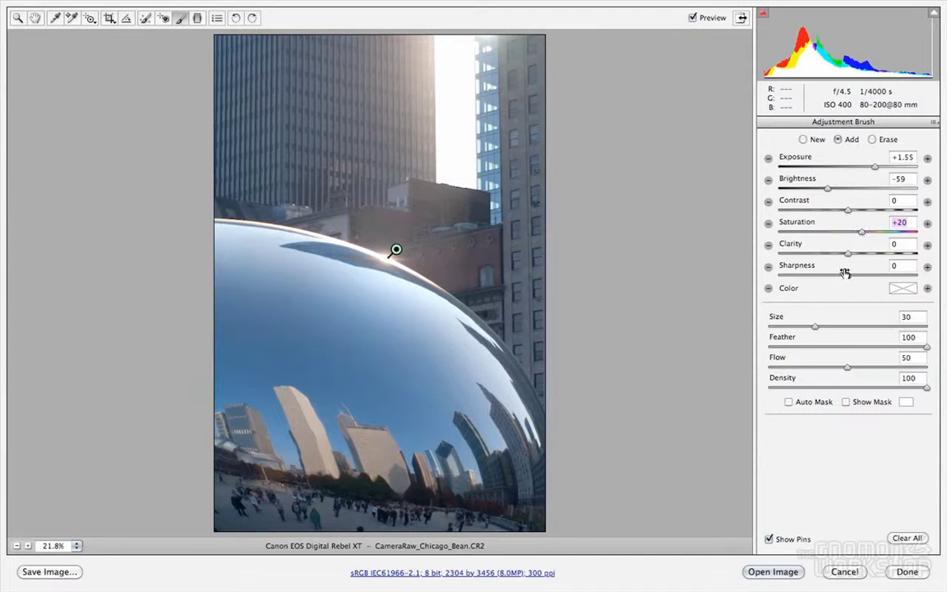
left_click_drag(830, 191, 828, 188)
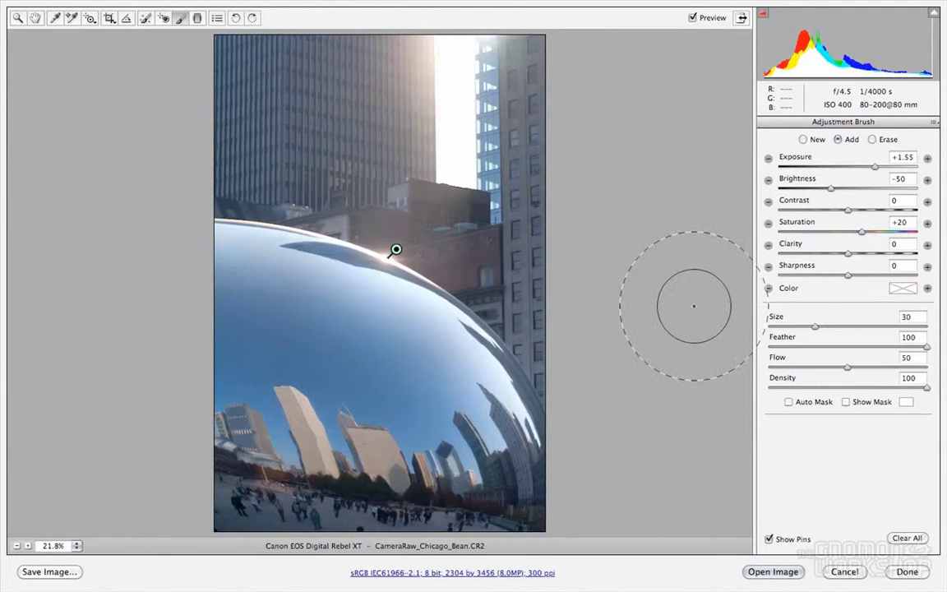
left_click_drag(336, 219, 456, 233)
key("super+z")
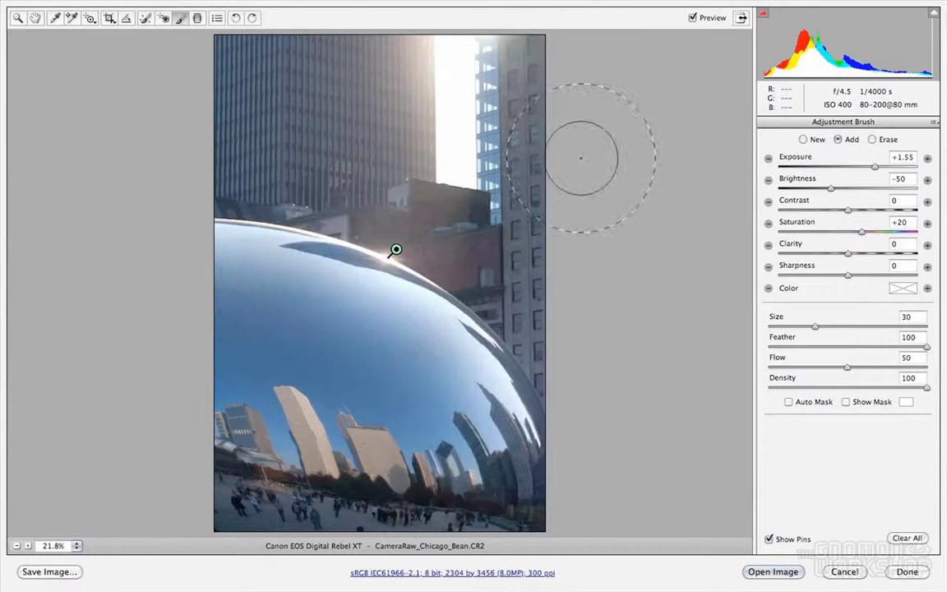
left_click(197, 17)
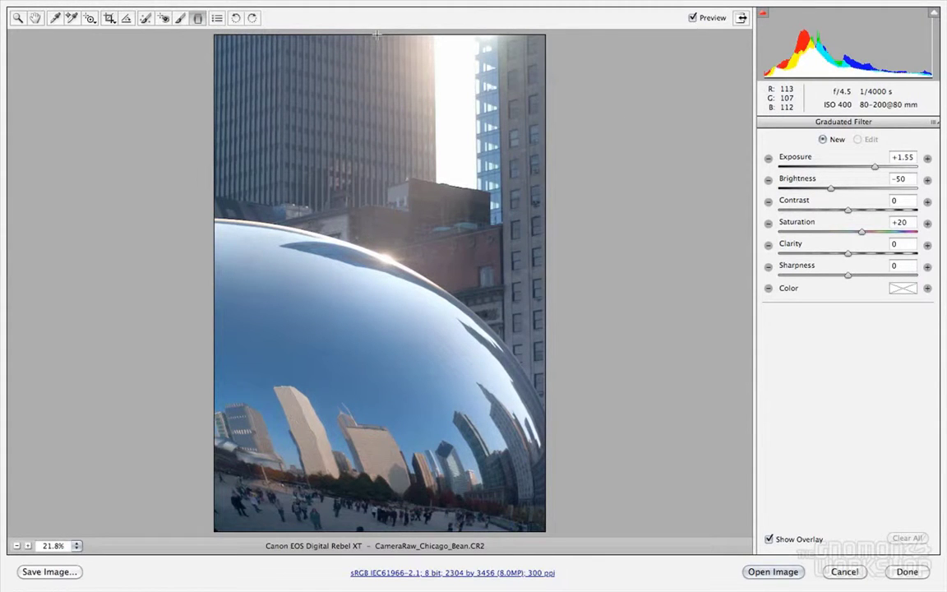
Draw a graduated filter down over the photo's top with Exposure +1.30, Brightness -84, Contrast +39
left_click_drag(386, 36, 385, 82)
left_click_drag(390, 95, 386, 128)
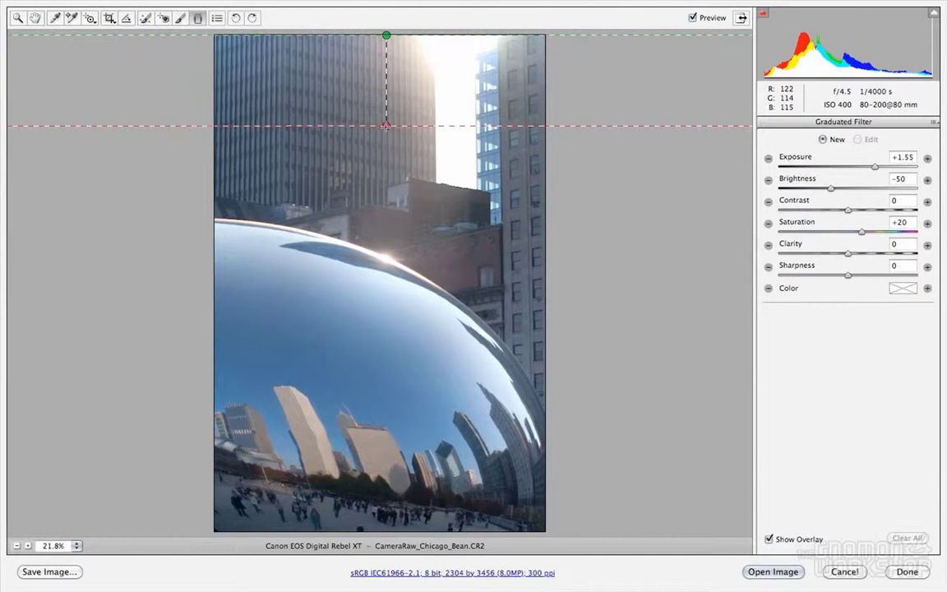
key("shift")
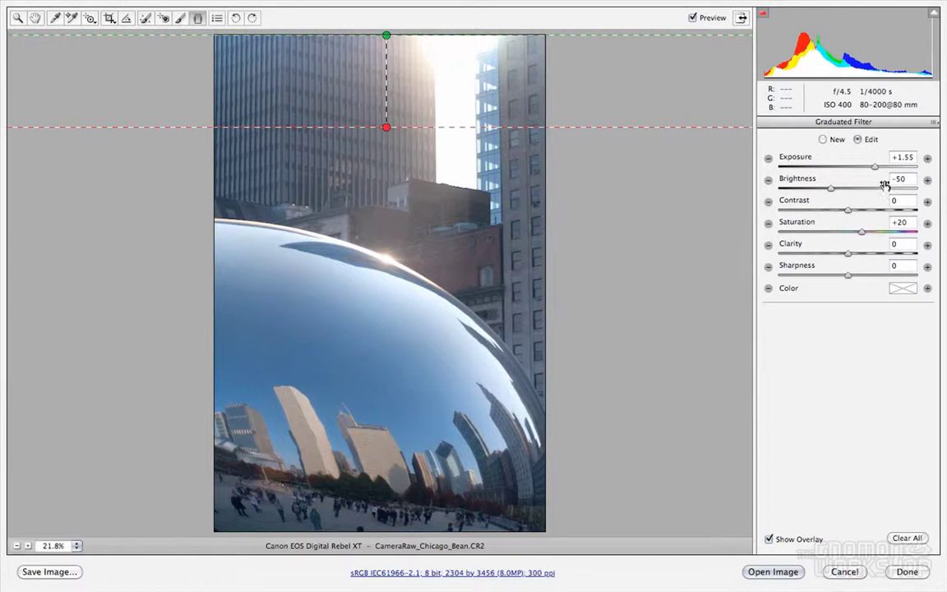
mouse_move(874, 168)
left_mouse_down()
mouse_move(857, 169)
mouse_move(871, 168)
left_mouse_up()
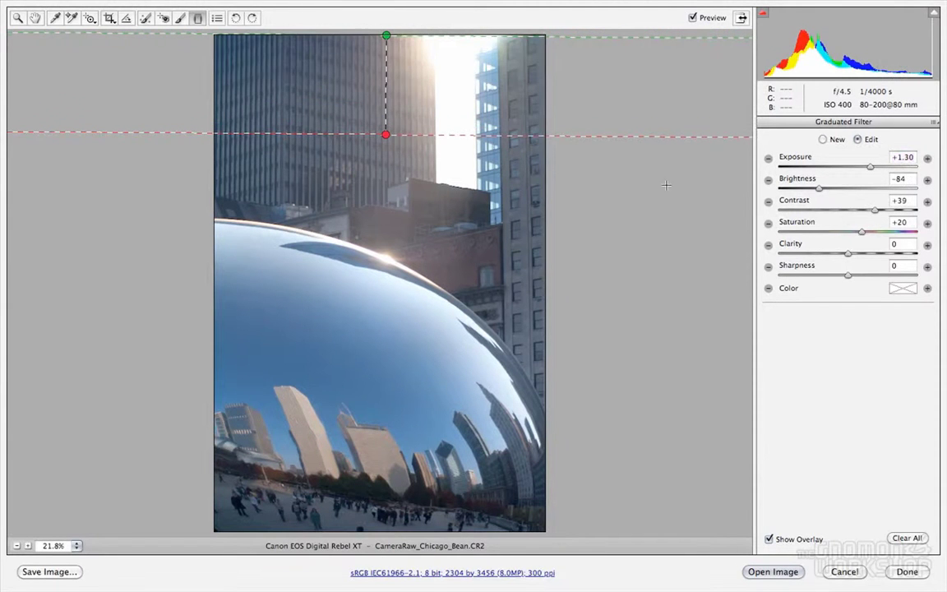
left_click(198, 18)
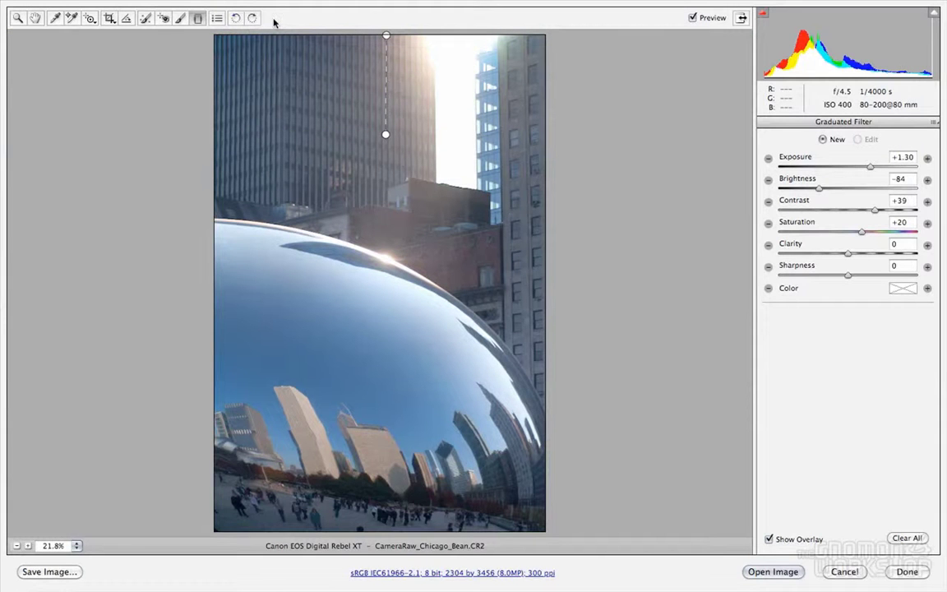
Try As Shot and Auto white balance, then warm the photo to Temperature 5900
key("t")
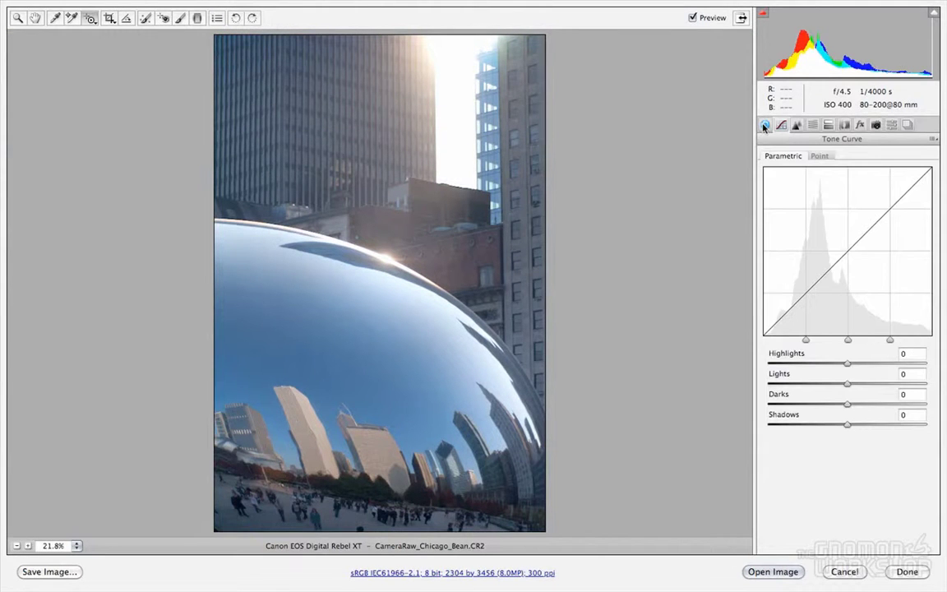
left_click(764, 125)
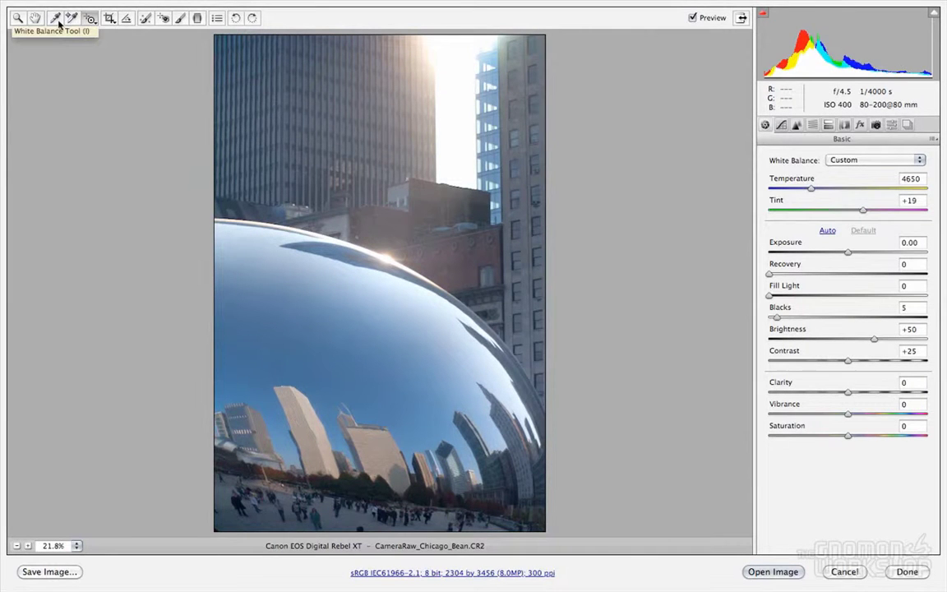
left_click(856, 161)
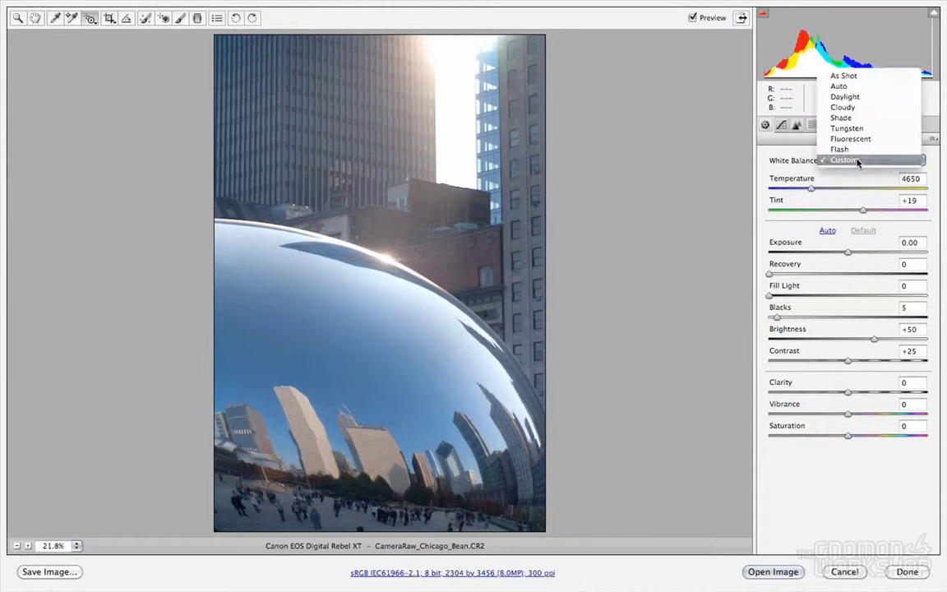
left_click(834, 72)
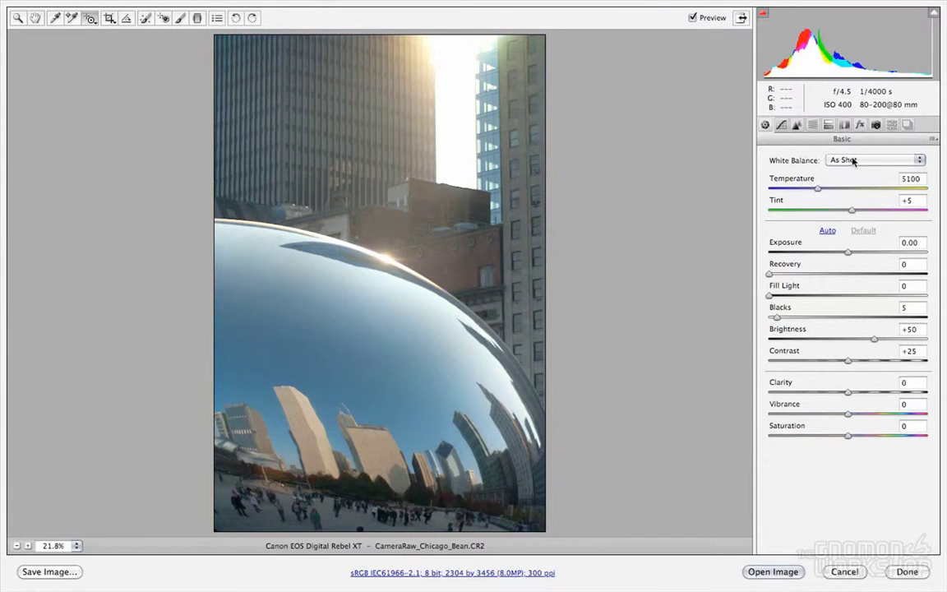
left_click(851, 161)
left_click(838, 170)
left_click(851, 161)
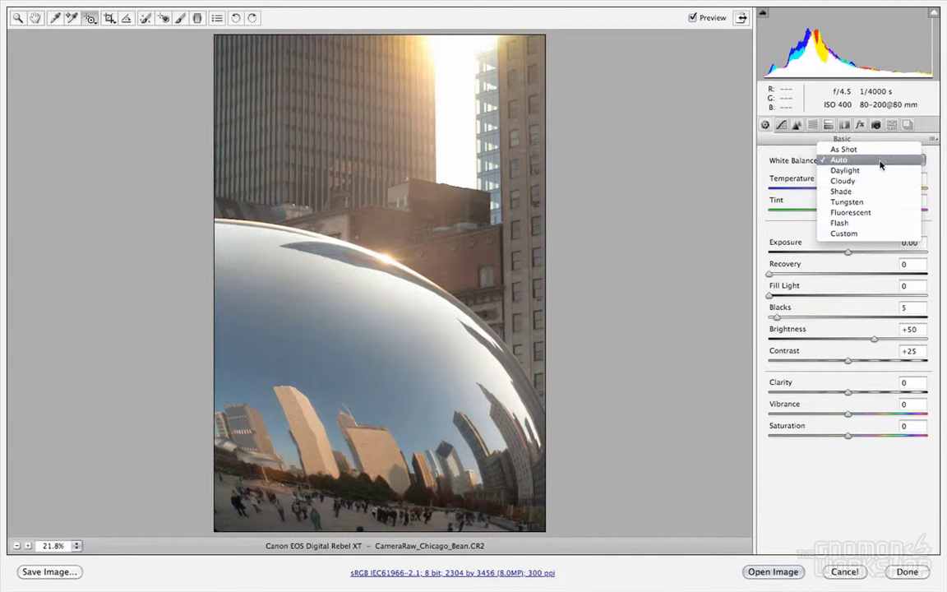
left_click(924, 171)
left_click(906, 179)
type("4650")
key("Return")
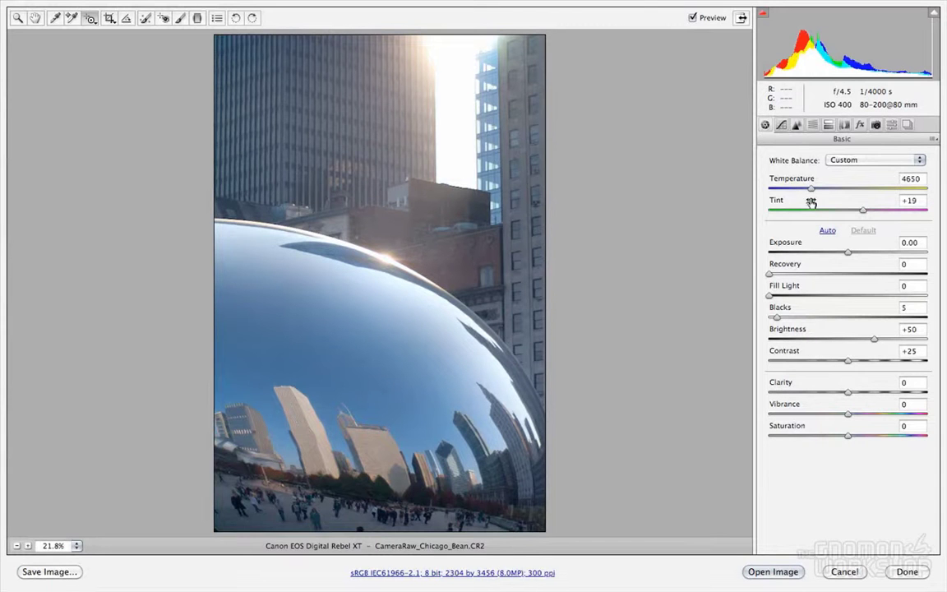
left_click_drag(811, 189, 831, 193)
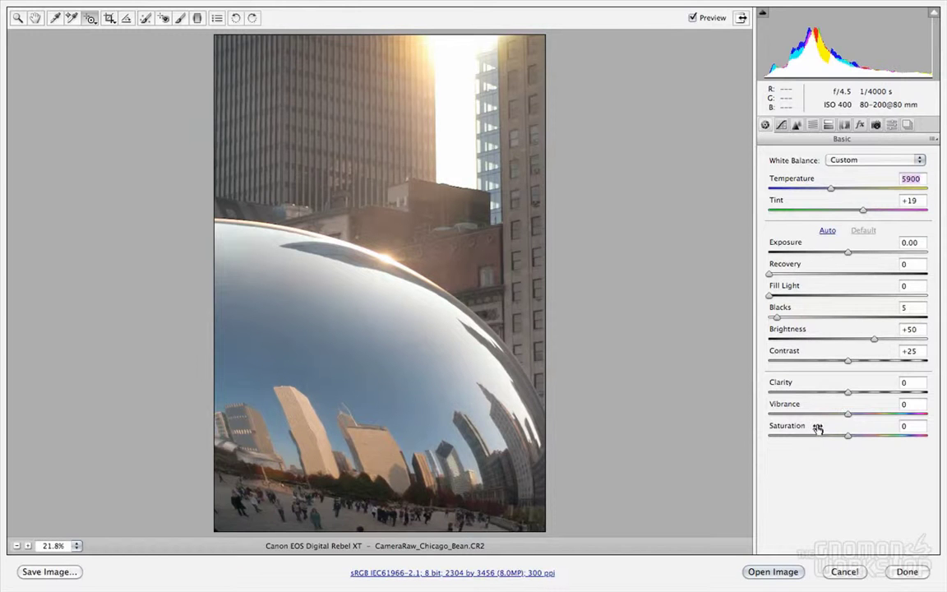
Set Exposure -0.25, Recovery 27, Blacks 8 and Vibrance +20, leaving Fill Light at 0
left_click(851, 254)
left_click_drag(856, 256, 845, 256)
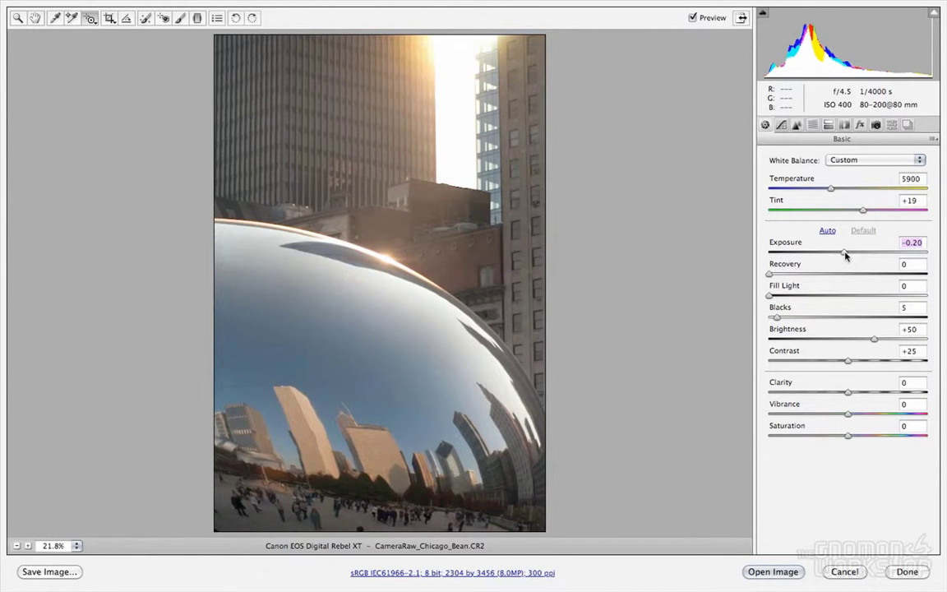
left_click_drag(772, 275, 817, 278)
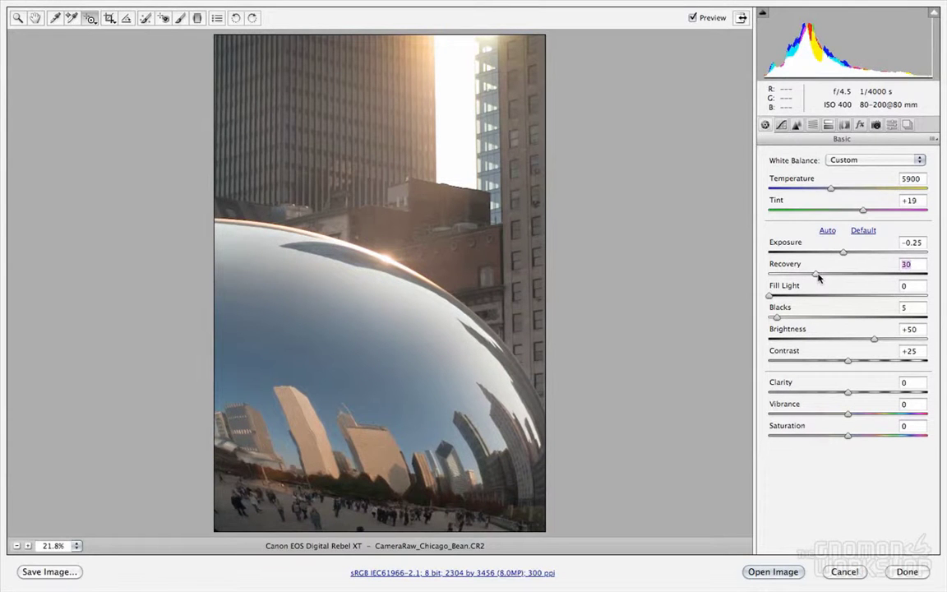
left_click_drag(817, 279, 813, 279)
mouse_move(770, 296)
left_mouse_down()
mouse_move(829, 298)
mouse_move(771, 299)
left_mouse_up()
left_click_drag(773, 319, 782, 322)
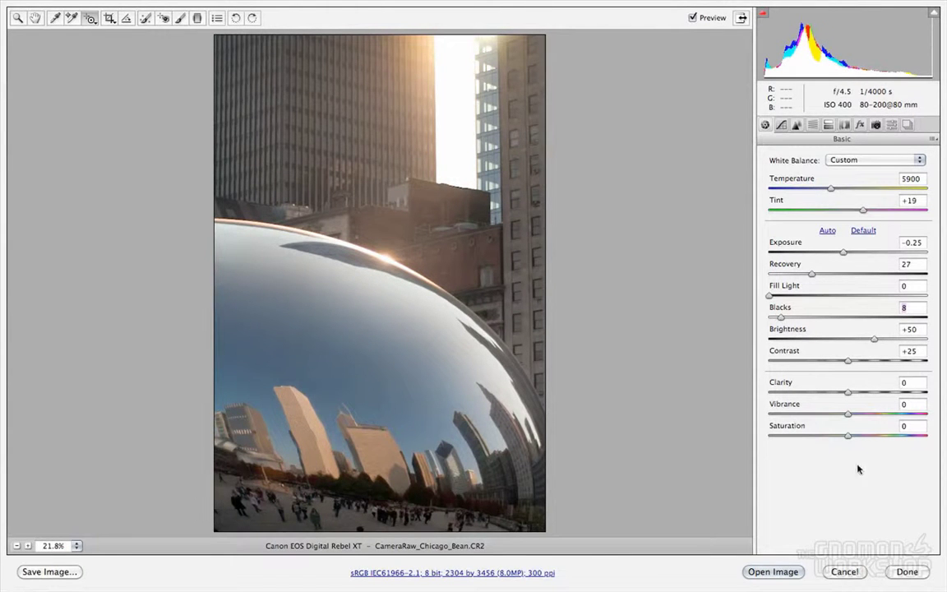
left_click_drag(847, 414, 861, 418)
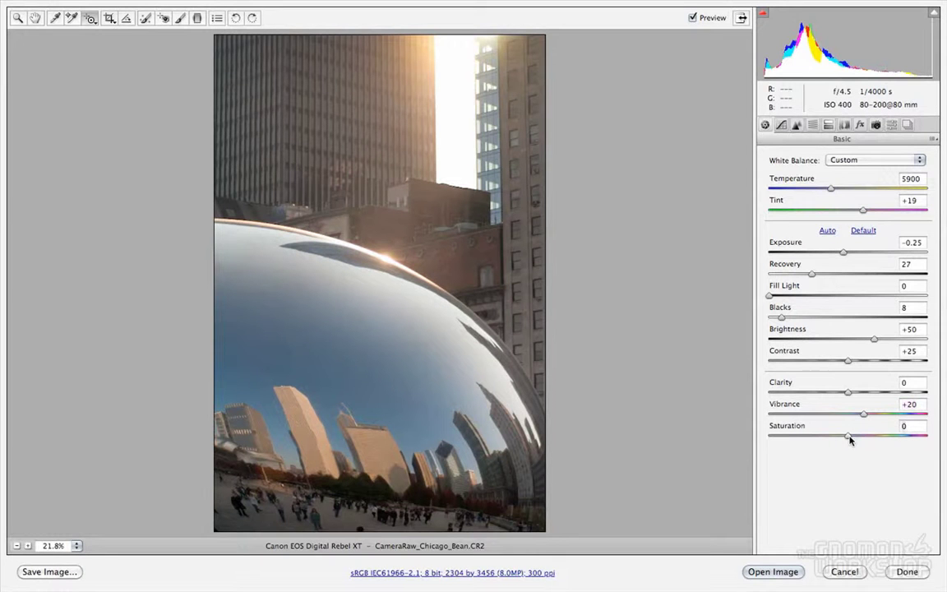
left_click(781, 125)
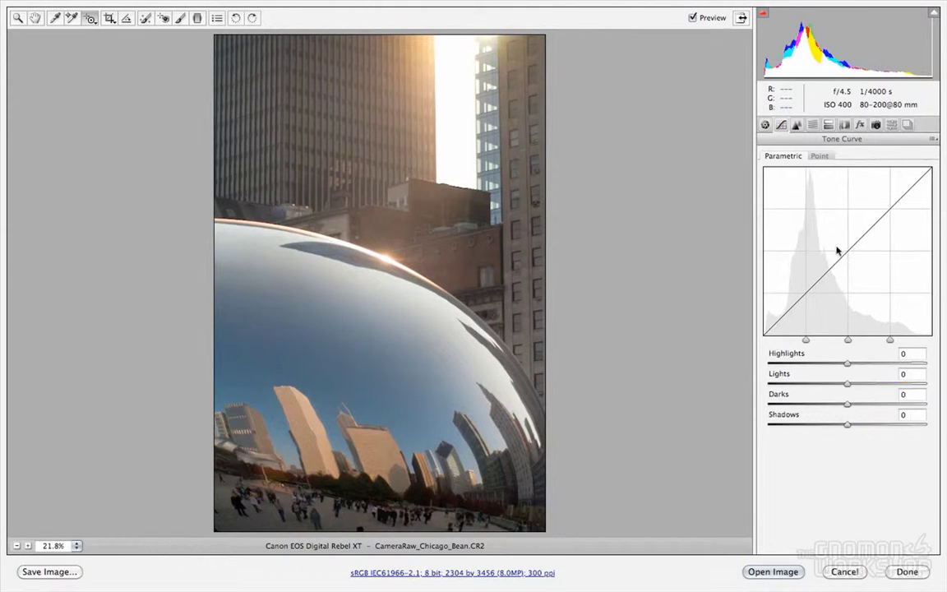
Check the Tone Curve panel's menu, then bring up the Detail panel's sharpening and noise settings
left_click(933, 140)
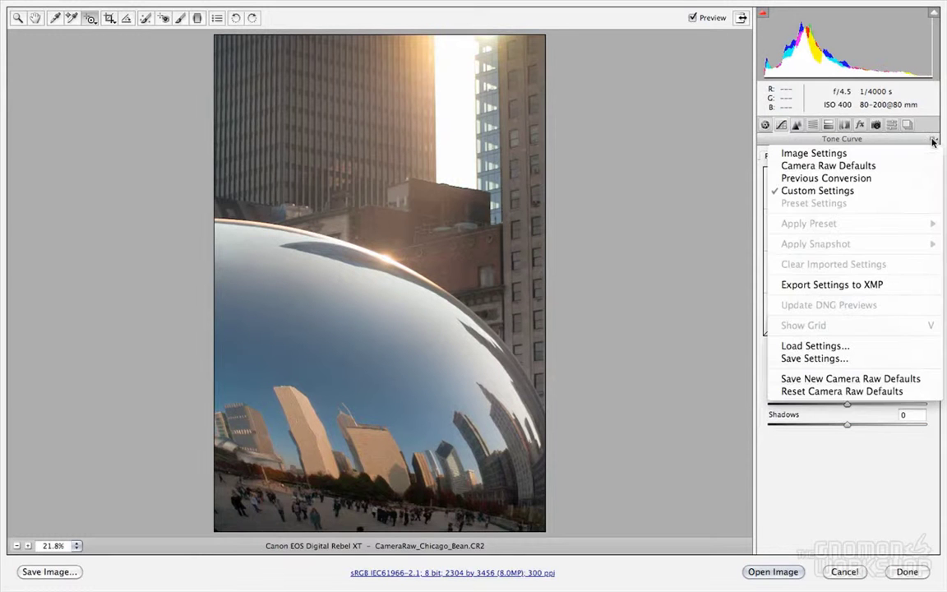
left_click(799, 130)
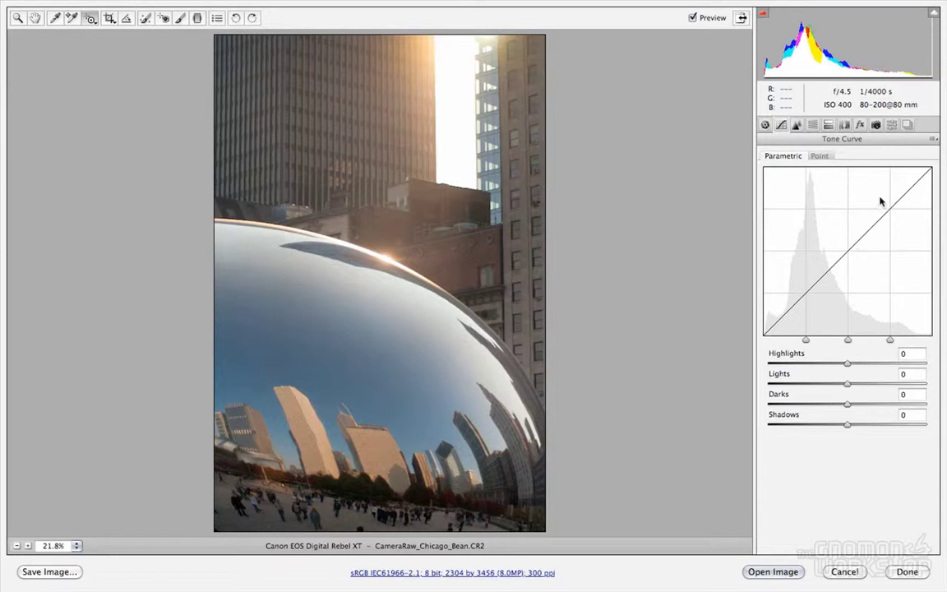
left_click(796, 125)
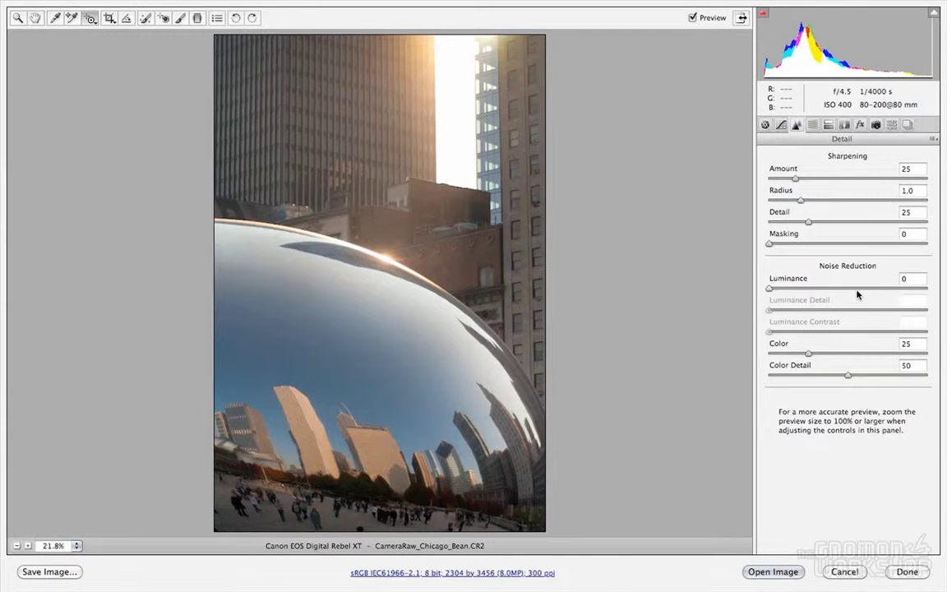
Set sharpening Amount to 26 and Detail to 26
mouse_move(797, 181)
left_mouse_down()
mouse_move(872, 182)
mouse_move(796, 186)
left_mouse_up()
left_click(809, 222)
Trial a grayscale conversion with brighter Blues, then restore colour and show Split Toning
left_click(813, 125)
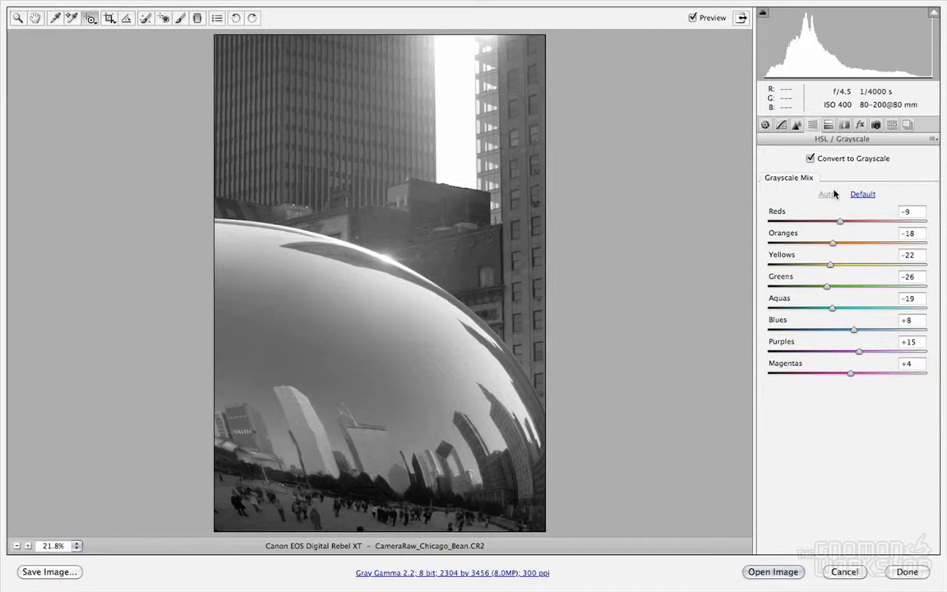
left_click(811, 158)
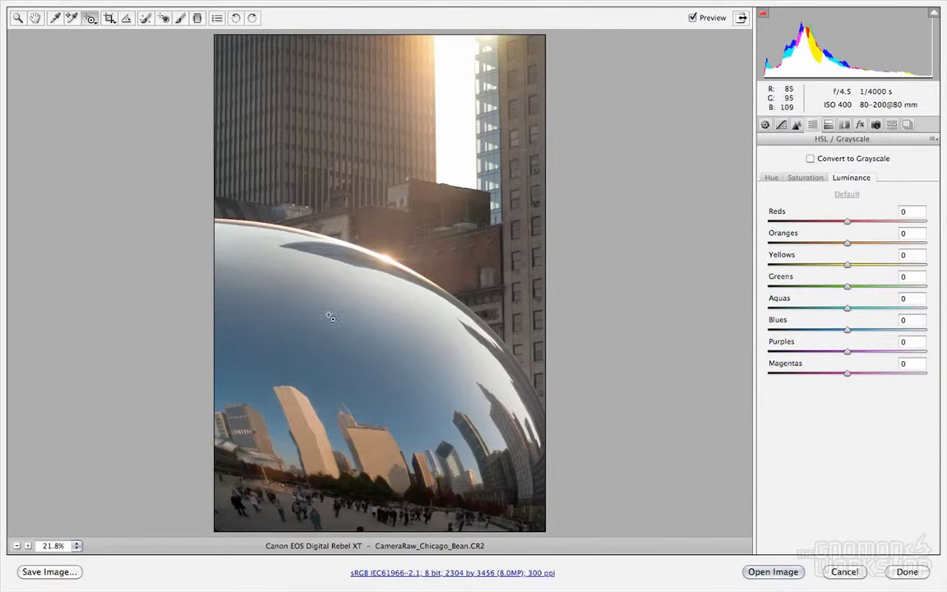
left_click(811, 159)
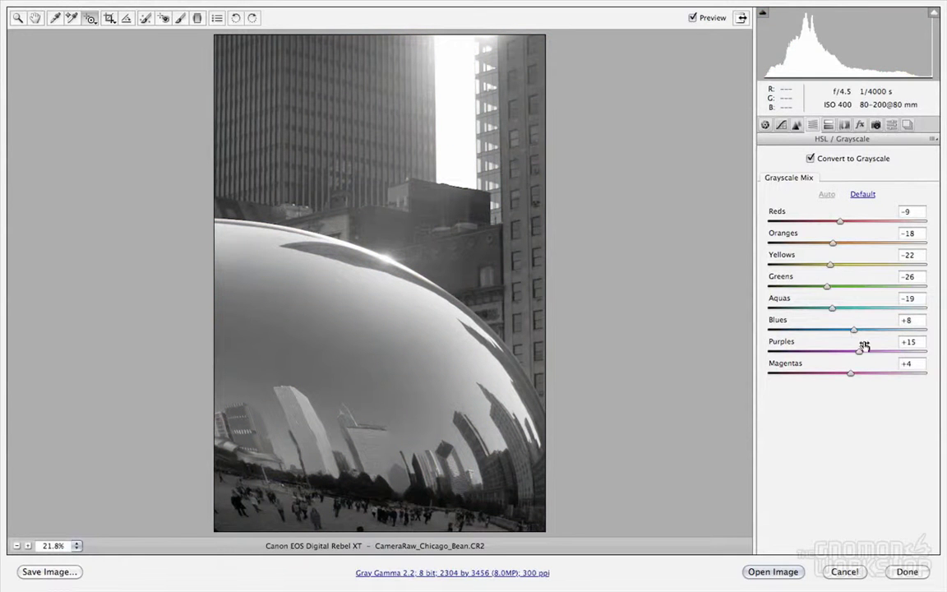
mouse_move(853, 330)
left_mouse_down()
mouse_move(935, 335)
mouse_move(854, 332)
mouse_move(862, 334)
left_mouse_up()
left_click(811, 158)
left_click(828, 124)
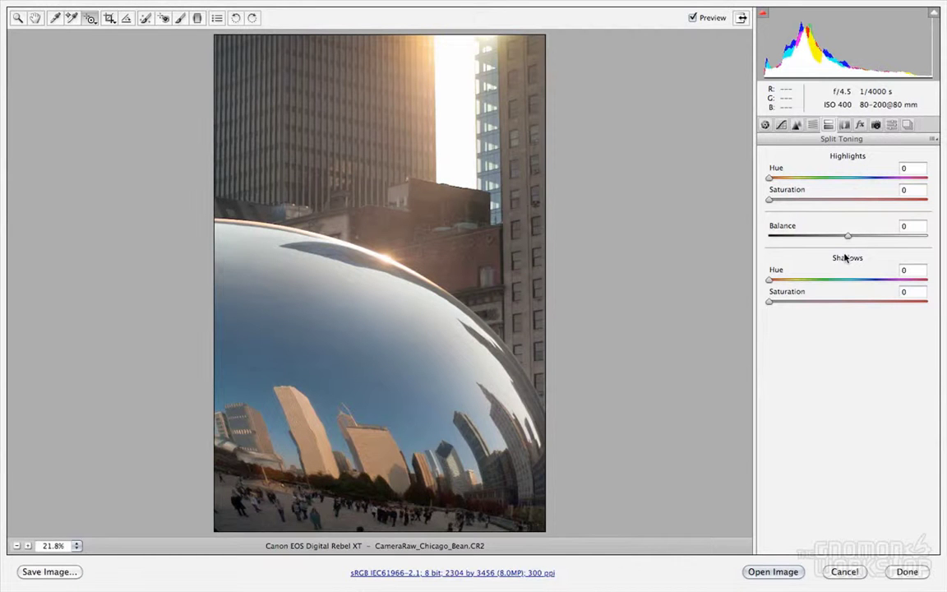
Tint highlights to hue 87, saturation 21 and shadows to hue 60, saturation 19
left_click_drag(771, 179, 725, 179)
mouse_move(774, 281)
left_mouse_down()
mouse_move(847, 281)
mouse_move(771, 281)
left_mouse_up()
left_click_drag(769, 202, 804, 205)
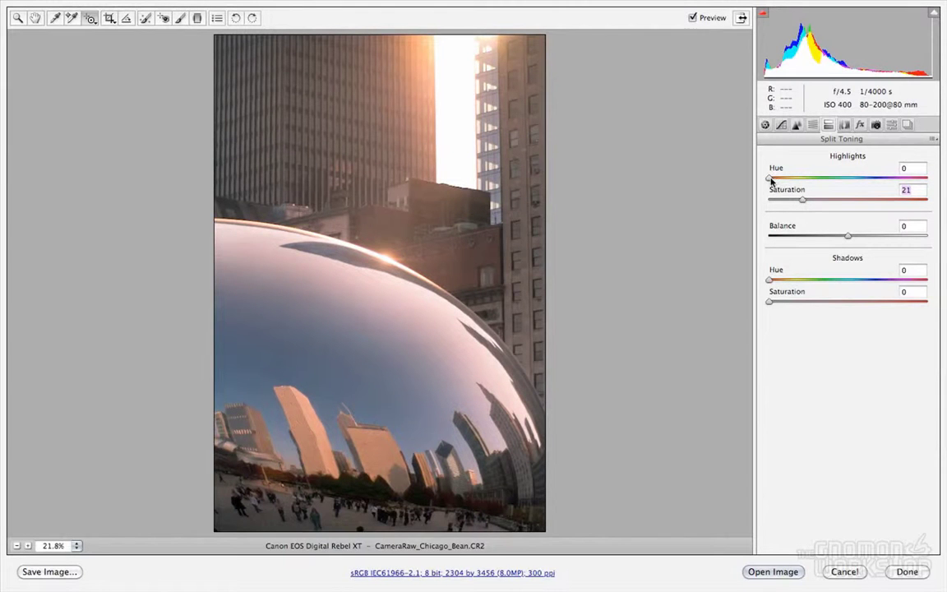
left_click_drag(770, 179, 806, 180)
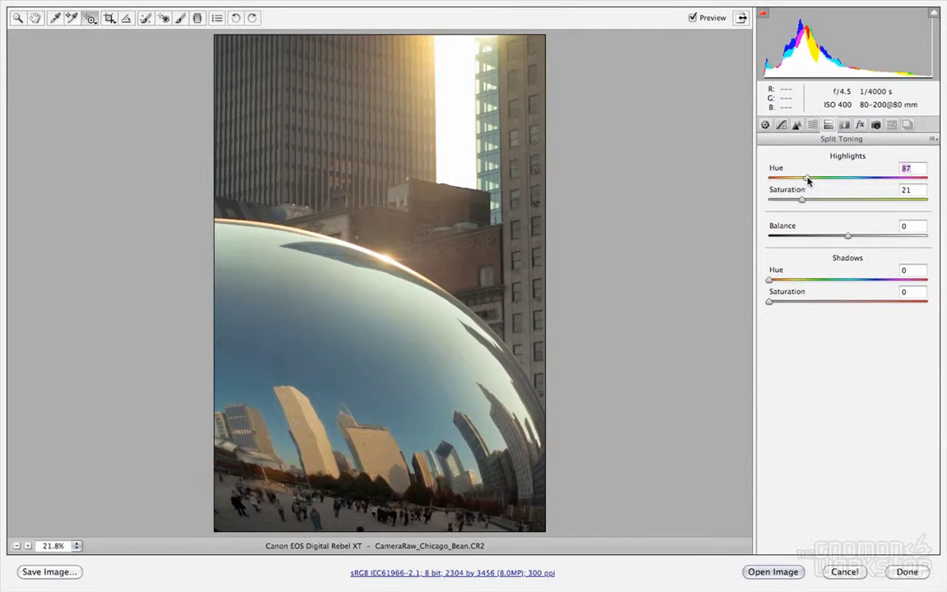
left_click_drag(773, 306, 800, 304)
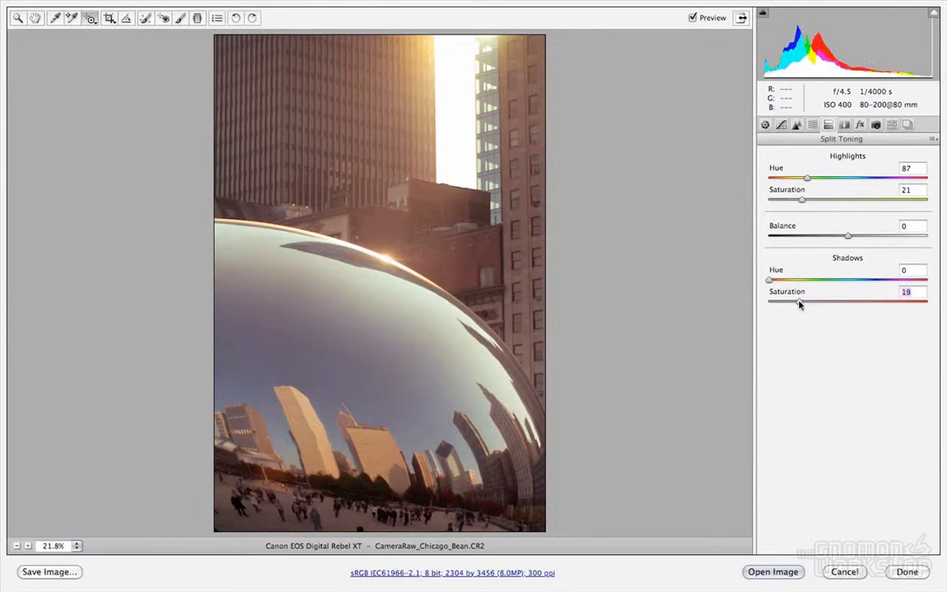
left_click_drag(771, 280, 796, 283)
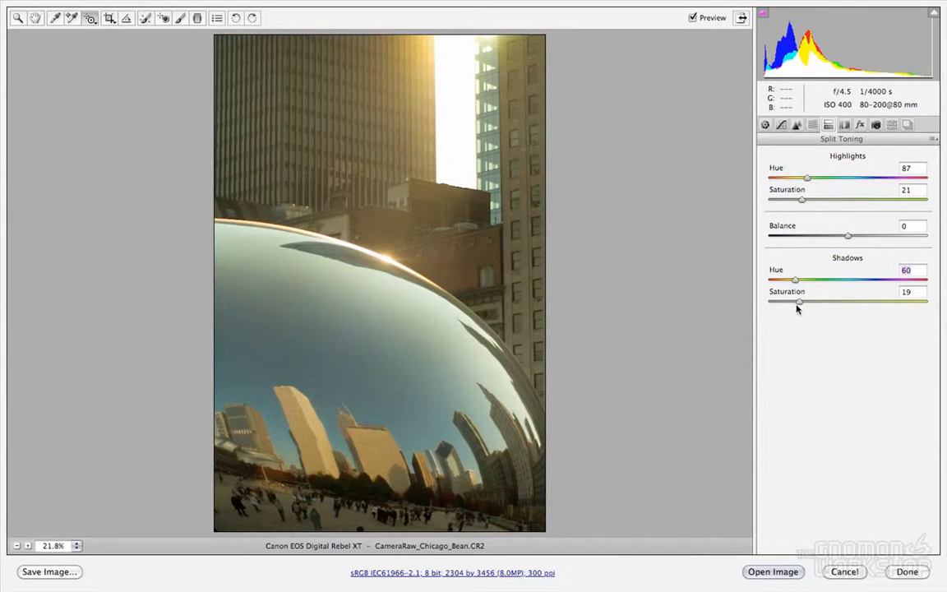
Compare Lens Corrections with the Canon profile off and on, view Manual, and keep it enabled
left_click(844, 125)
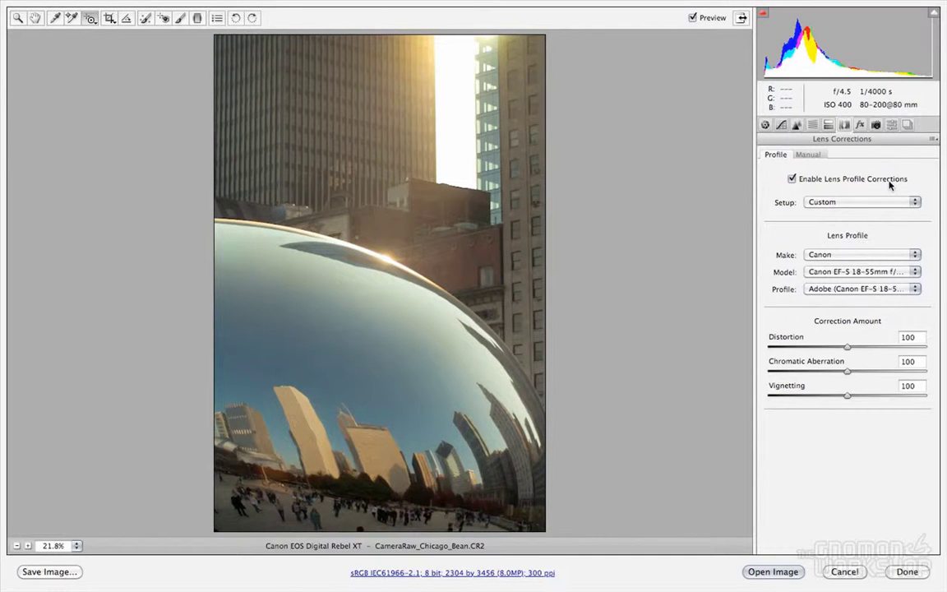
left_click(791, 179)
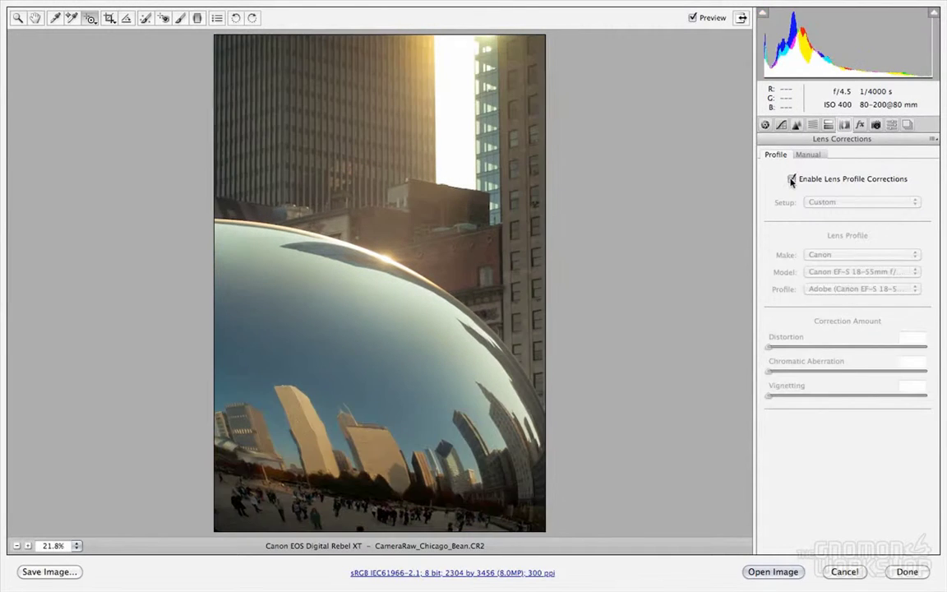
left_click(790, 179)
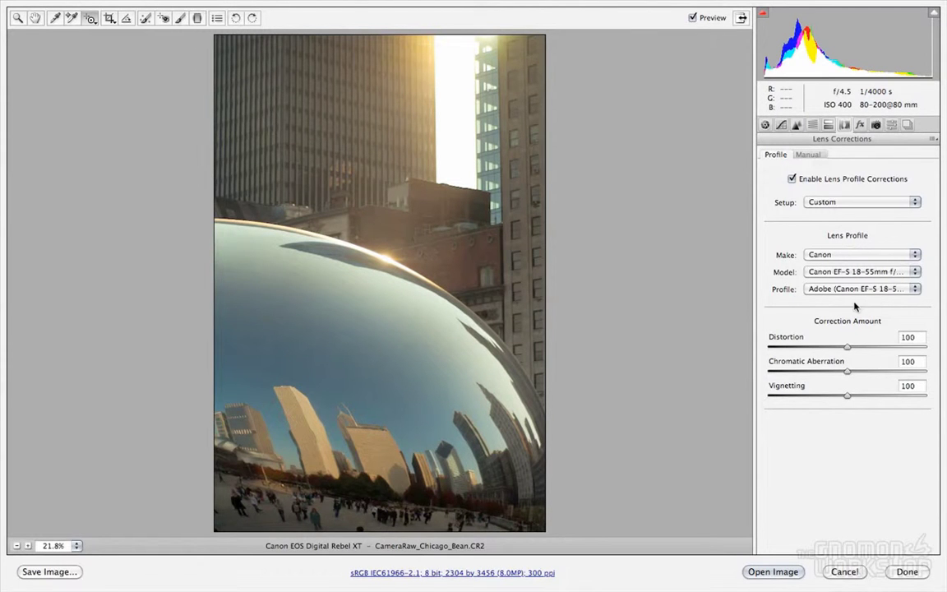
left_click(808, 155)
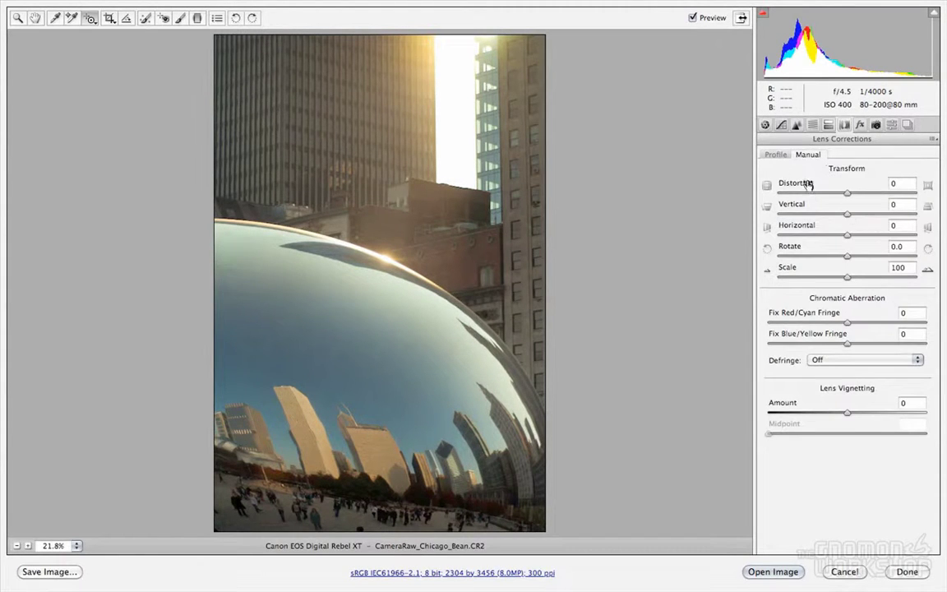
left_click(772, 154)
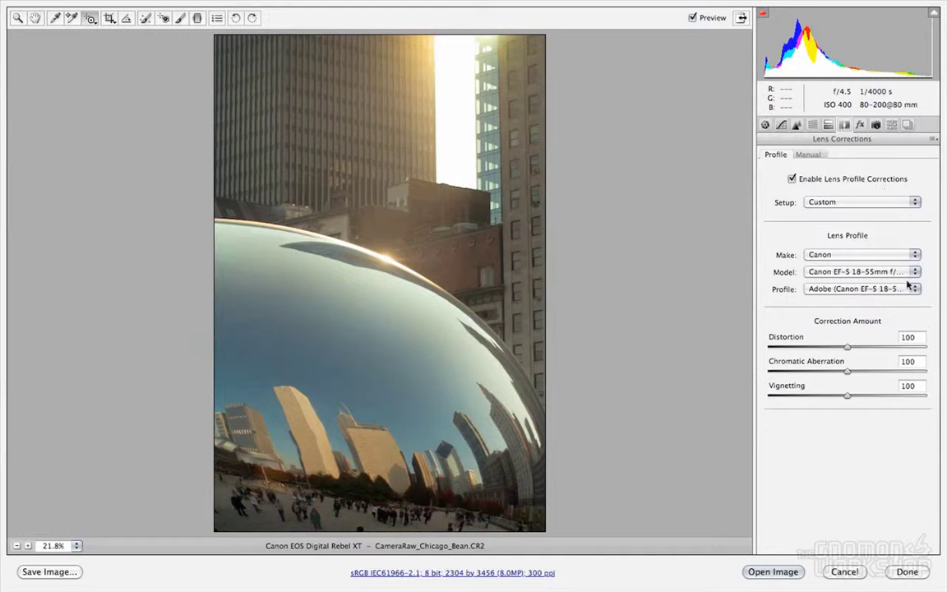
left_click(860, 124)
Add film grain, settling on Amount 6 and Size 21
left_click_drag(770, 181, 923, 182)
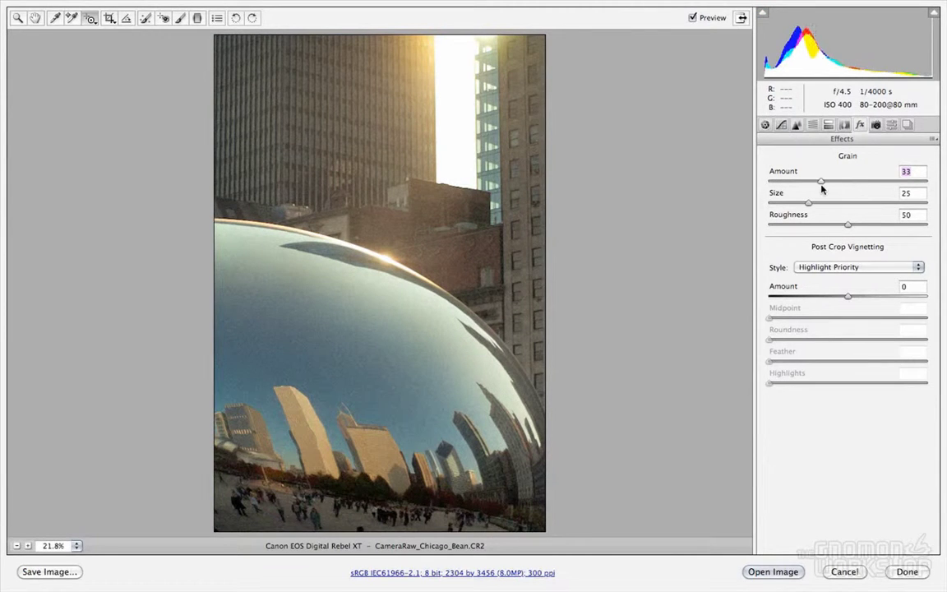
left_click(820, 183)
mouse_move(810, 203)
left_mouse_down()
mouse_move(945, 203)
mouse_move(809, 204)
mouse_move(773, 189)
mouse_move(803, 204)
left_mouse_up()
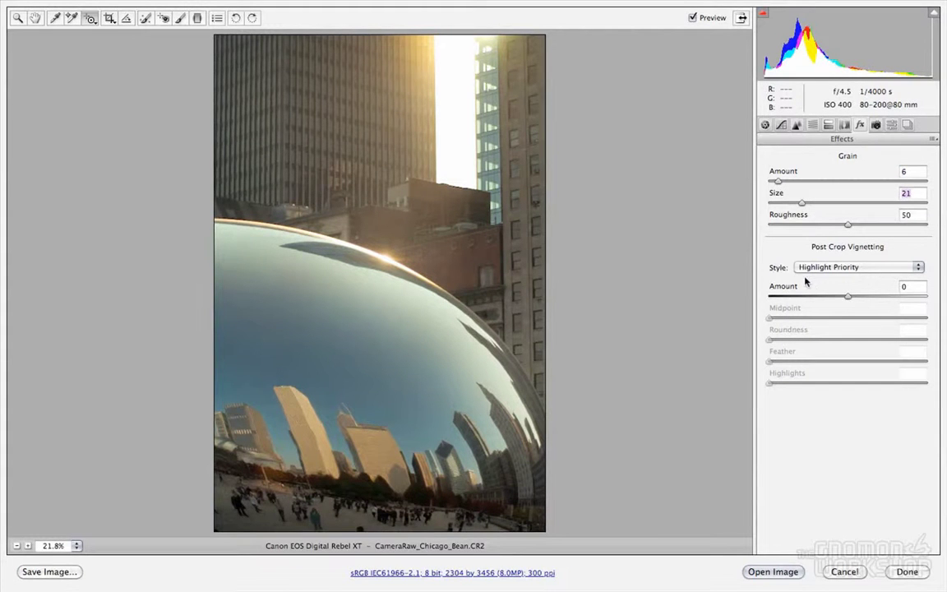
Try each post-crop vignetting style and a -56 amount, leaving Color Priority at 0
left_click(853, 267)
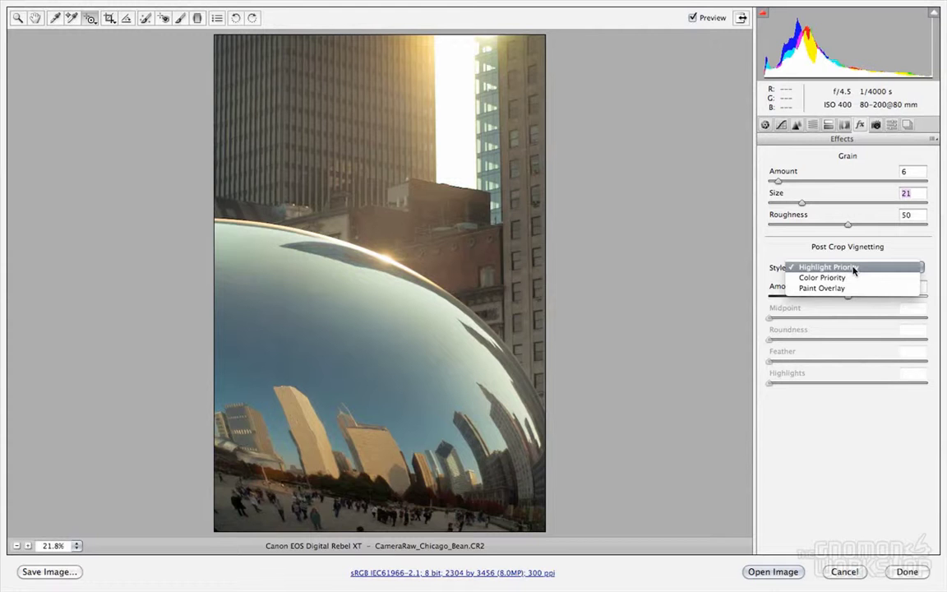
left_click(852, 277)
left_click(849, 268)
left_click(849, 277)
left_click(847, 268)
left_click(845, 246)
mouse_move(846, 297)
left_mouse_down()
mouse_move(772, 298)
mouse_move(866, 300)
mouse_move(765, 300)
mouse_move(847, 300)
left_mouse_up()
left_click(866, 268)
left_click(868, 276)
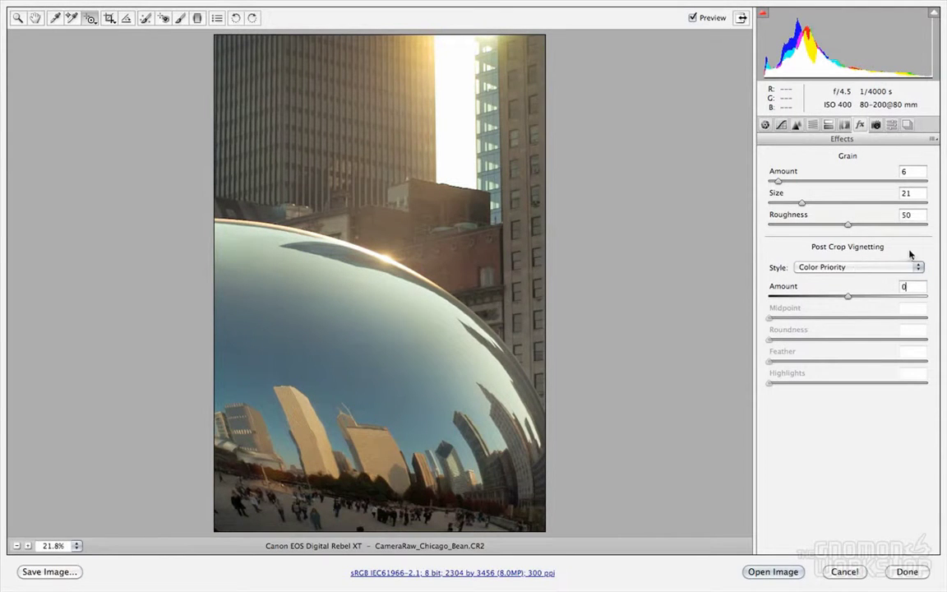
left_click(876, 125)
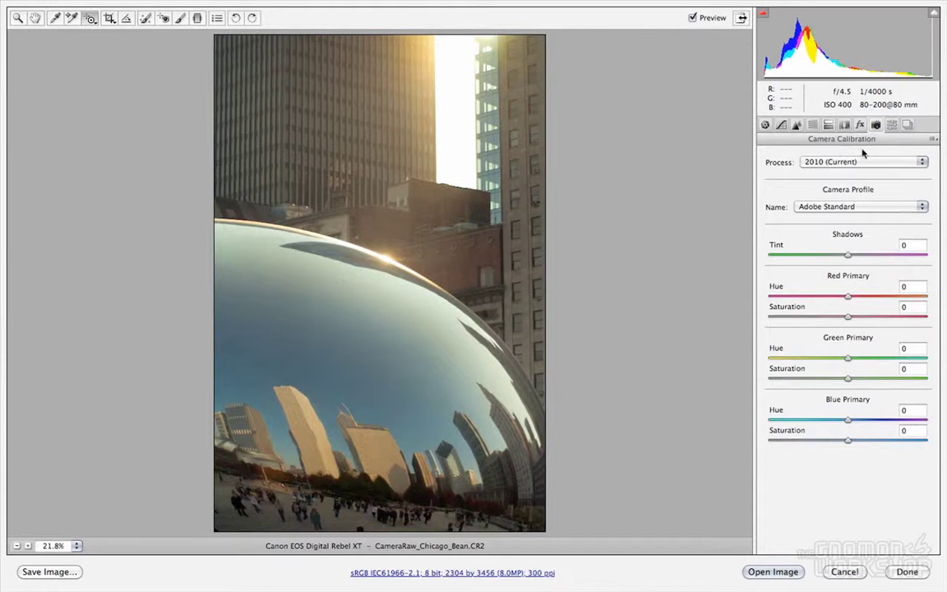
Try Camera Faithful, keep the Adobe Standard profile, and set Shadows Tint to +13
left_click(864, 207)
left_click(864, 207)
left_click(833, 210)
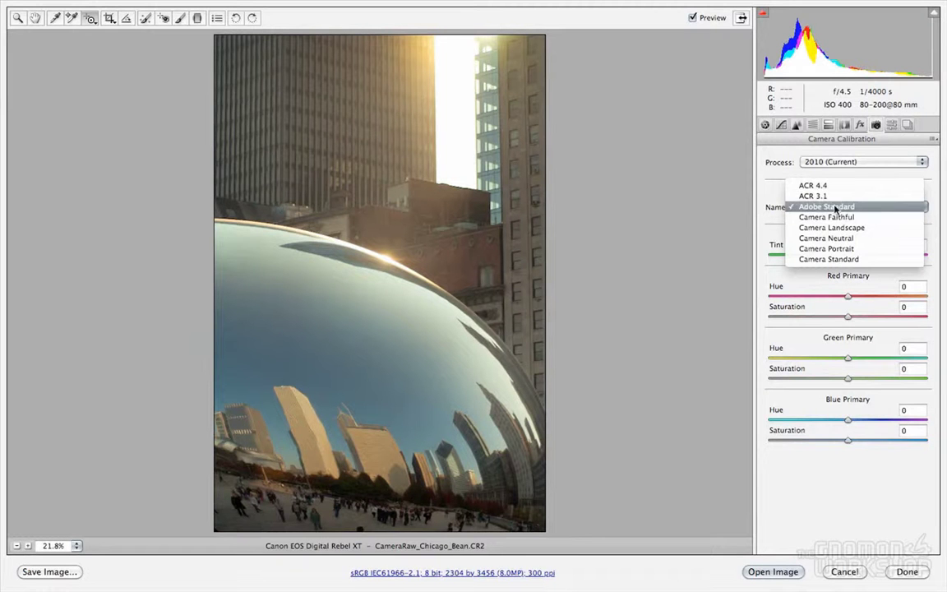
left_click(830, 216)
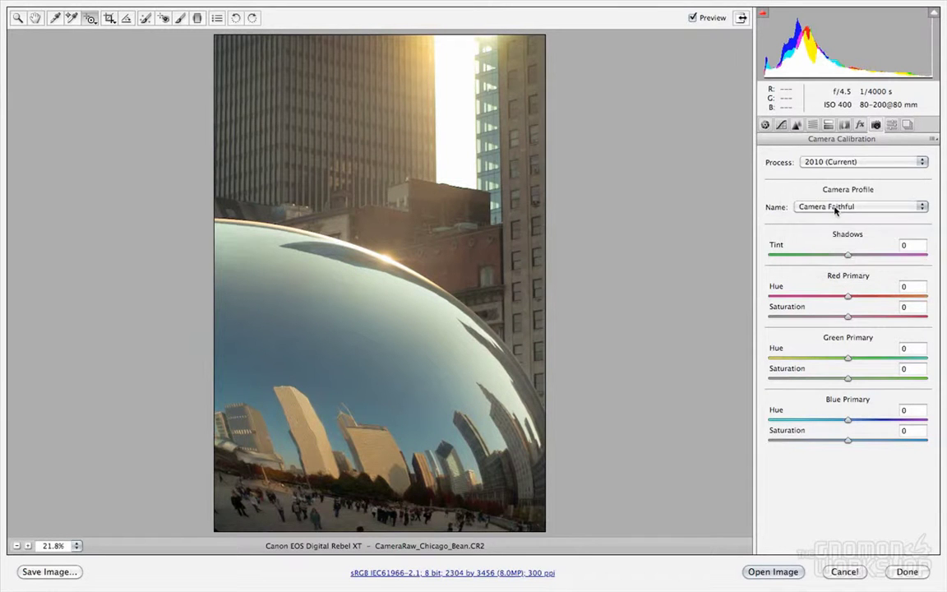
left_click(834, 208)
left_click(830, 195)
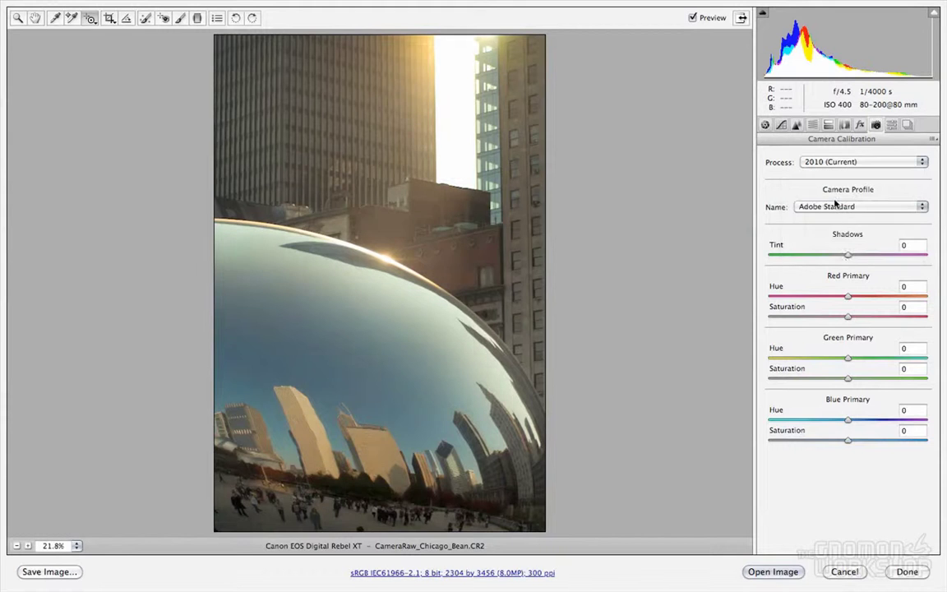
left_click_drag(848, 254, 857, 259)
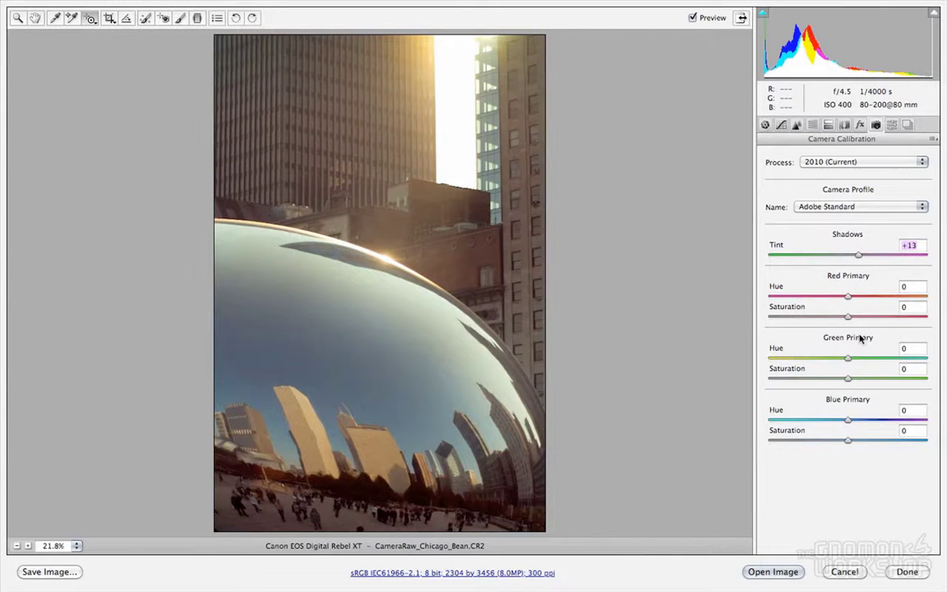
left_click(890, 126)
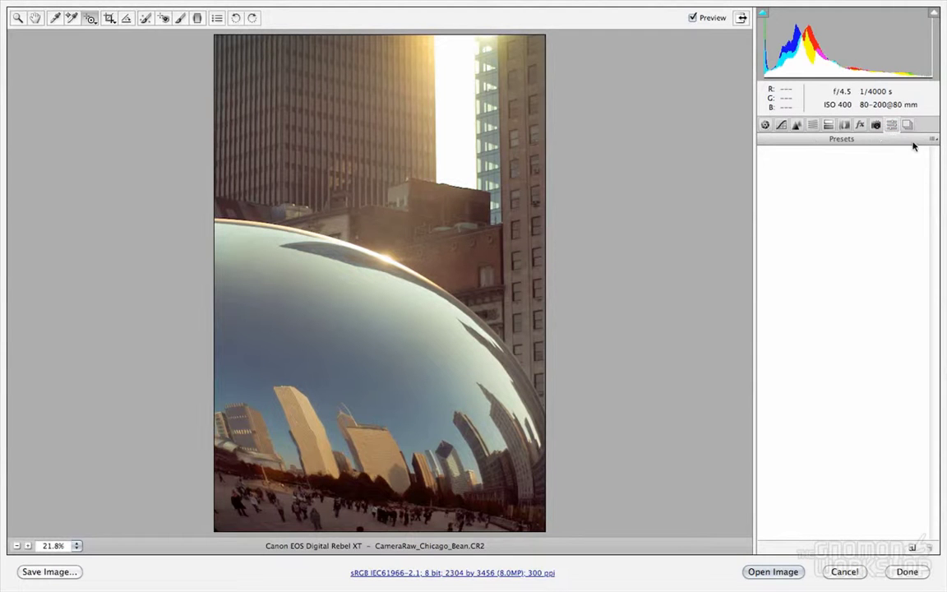
Save all current Camera Raw settings as the preset CameraRaw_Chicago_Bean.xmp, then view Snapshots
left_click(933, 139)
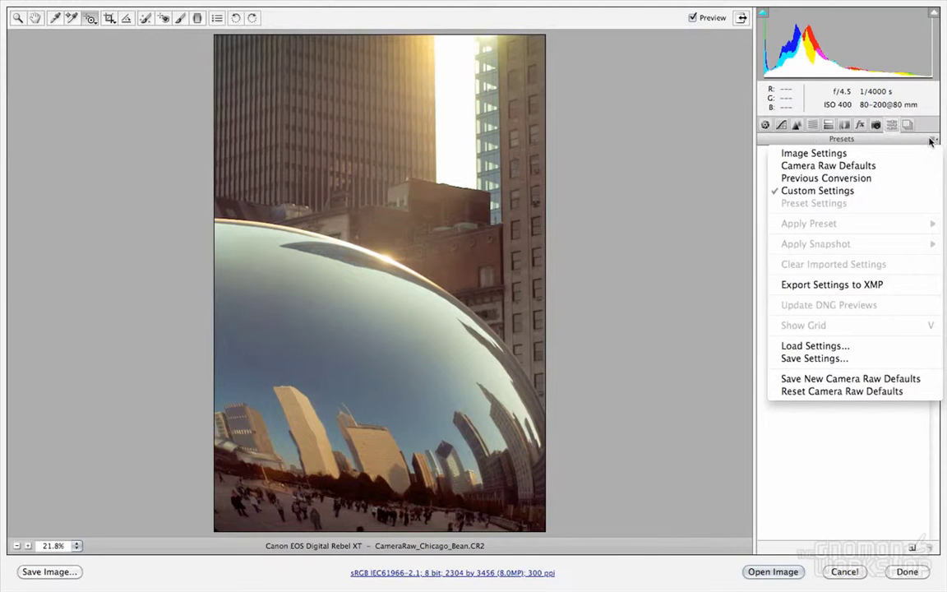
left_click(839, 358)
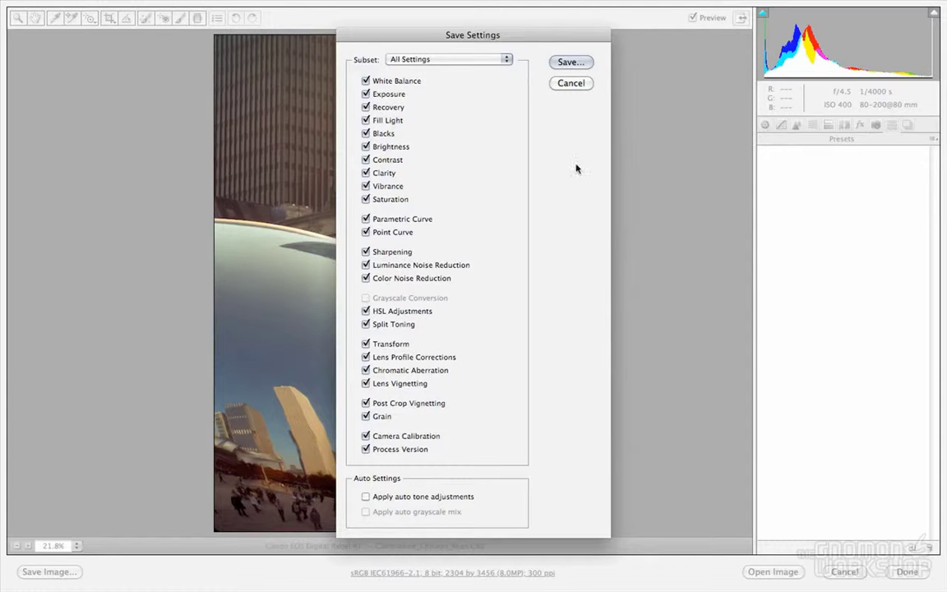
left_click(572, 63)
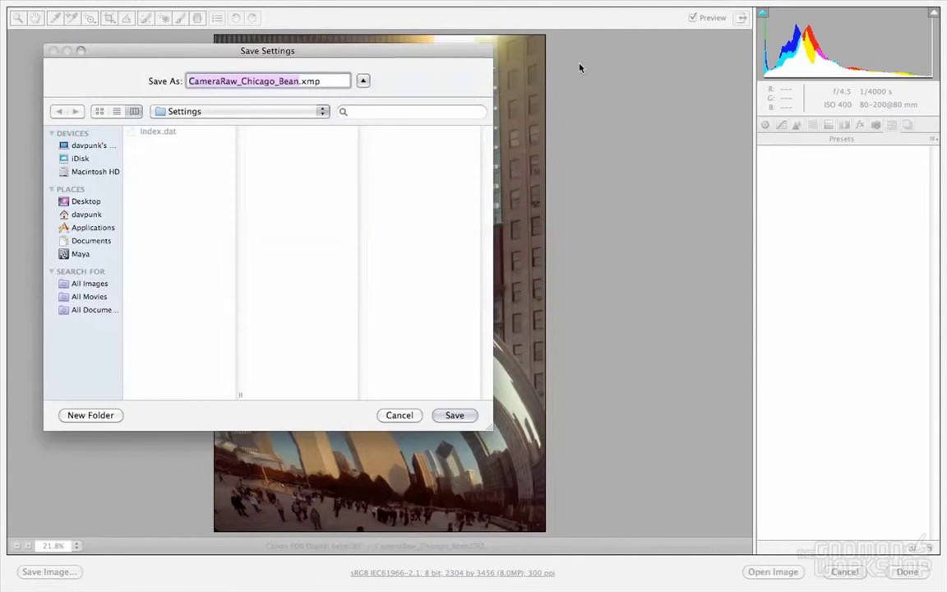
left_click(314, 81)
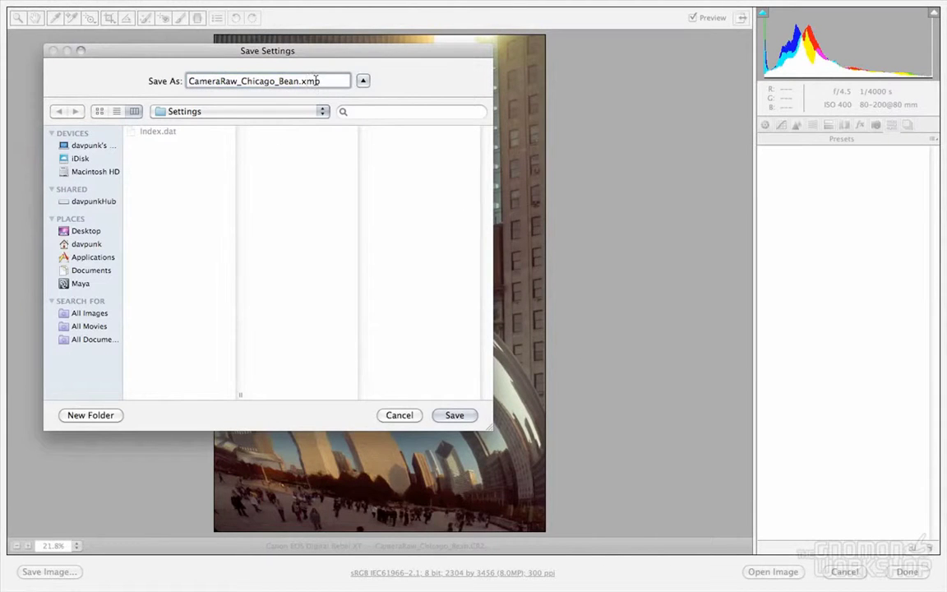
key("Return")
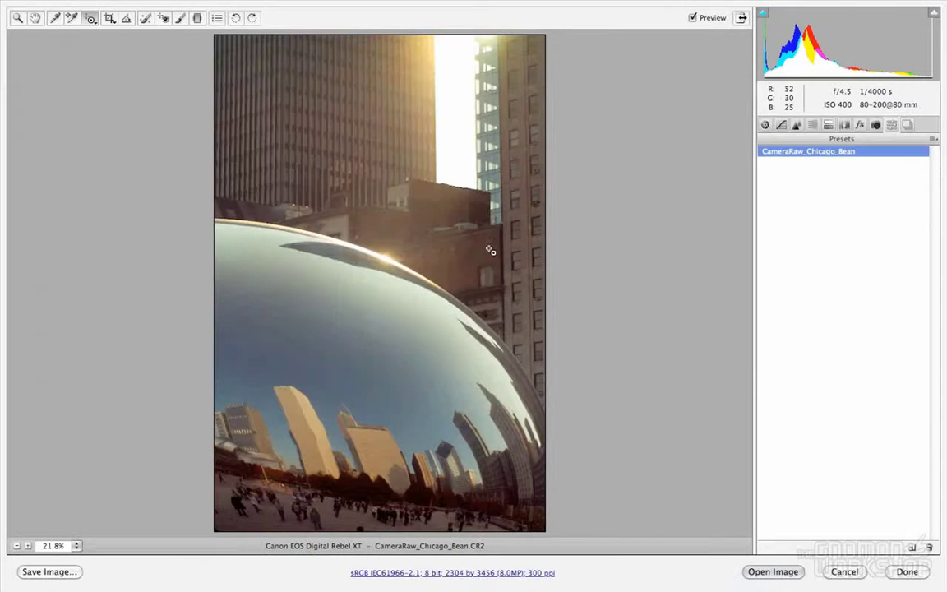
left_click(908, 126)
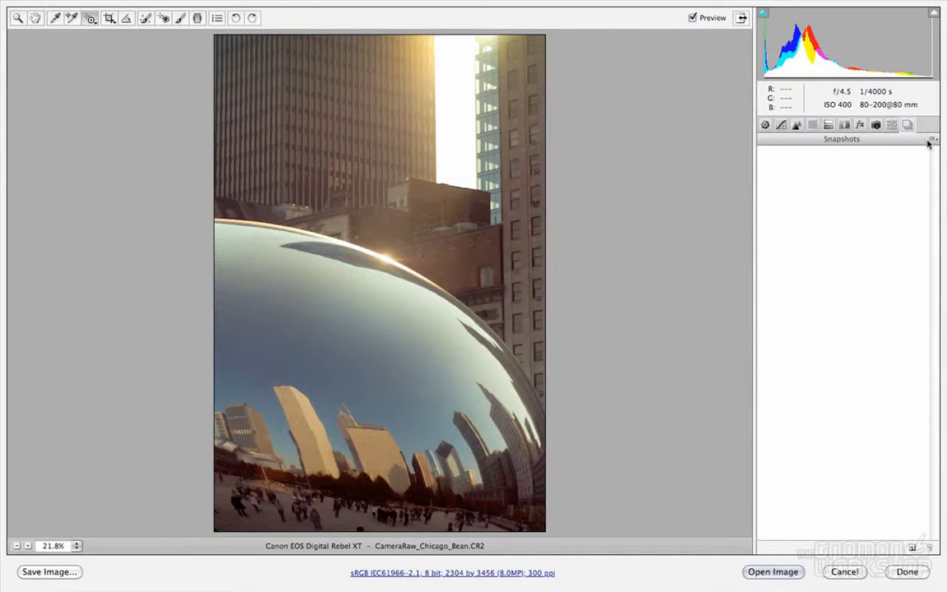
Create a snapshot named Chicago Bean from the current Camera Raw settings
left_click(912, 548)
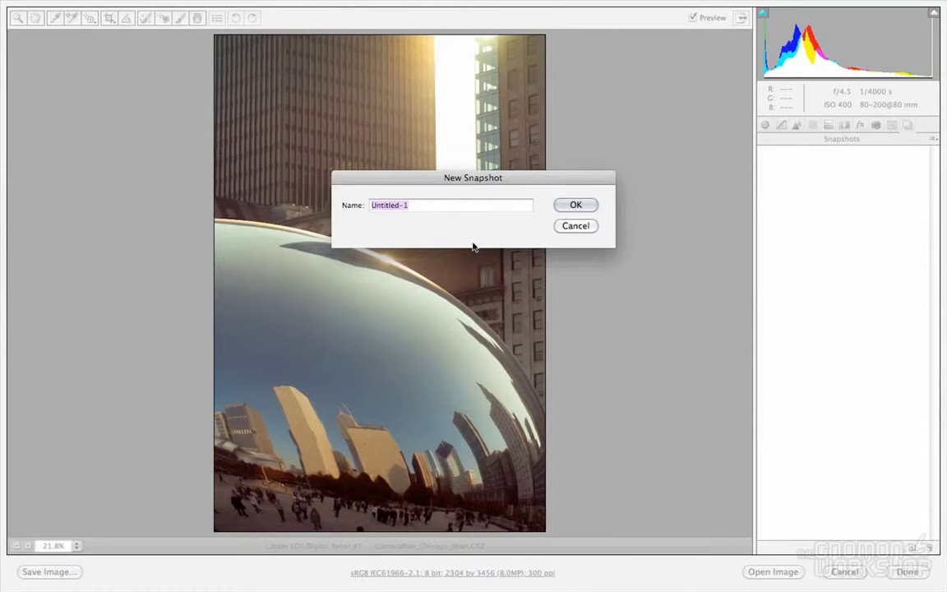
type("Chicago Bean")
left_click(575, 205)
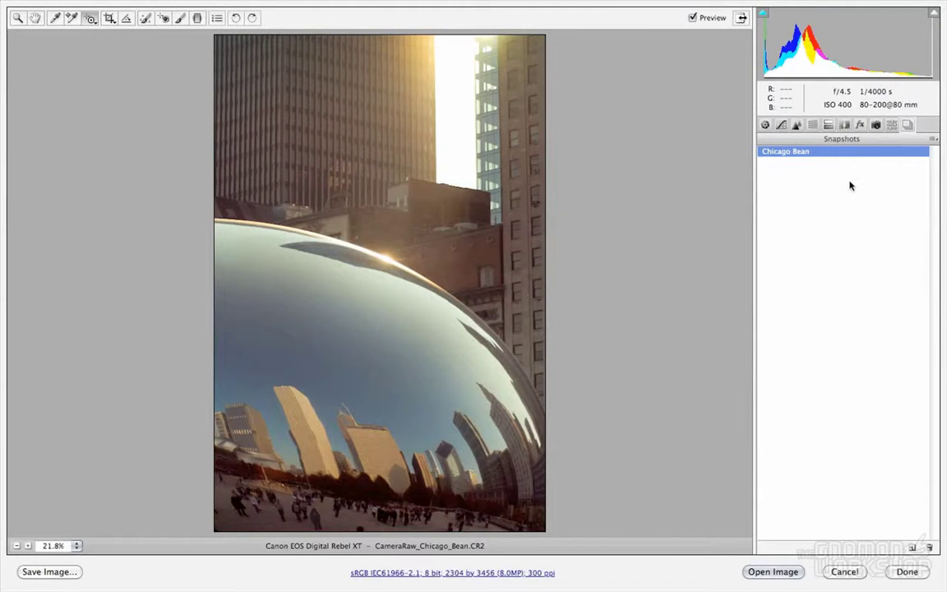
Revert the photo to Camera Raw Defaults, then reapply the Chicago Bean snapshot
left_click(932, 138)
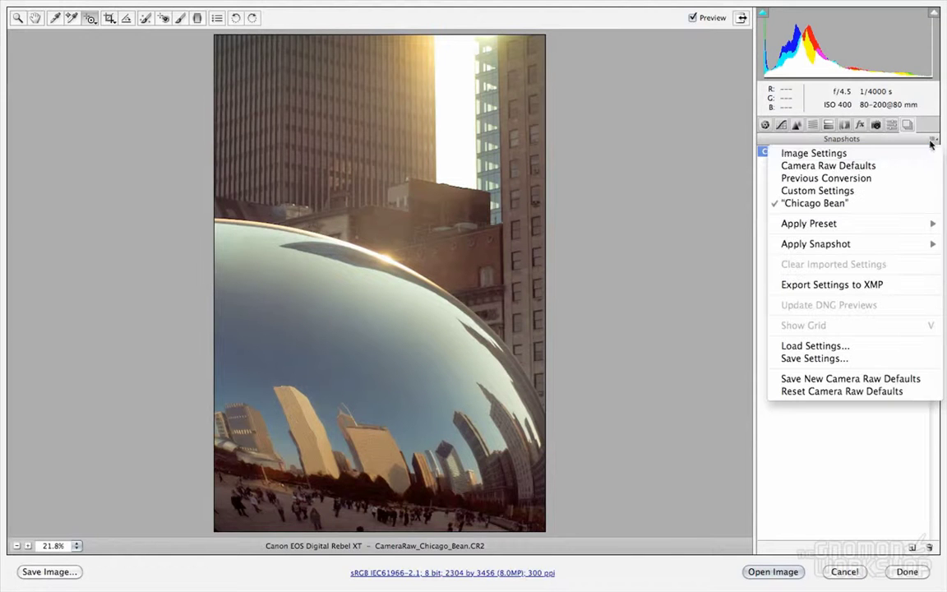
left_click(871, 167)
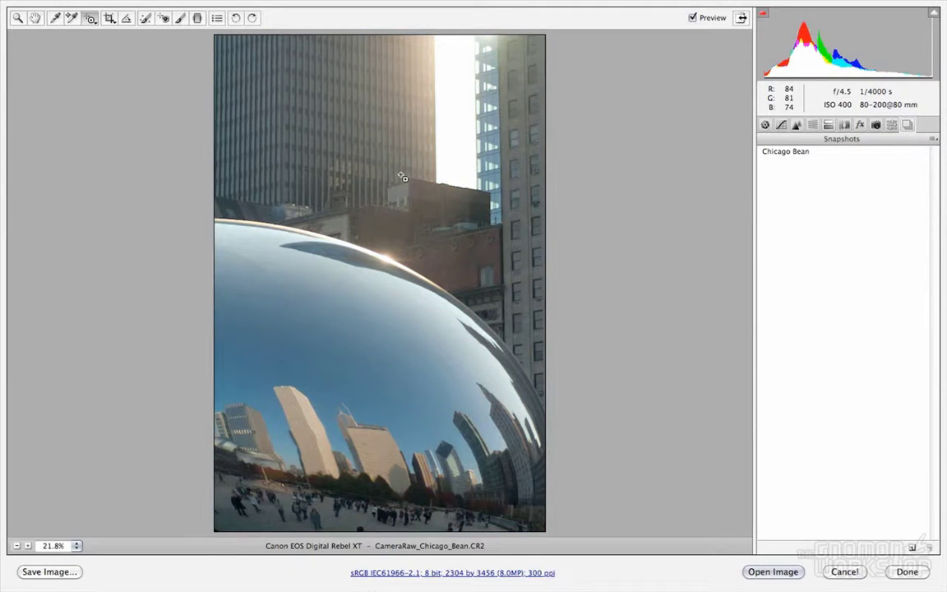
left_click(803, 155)
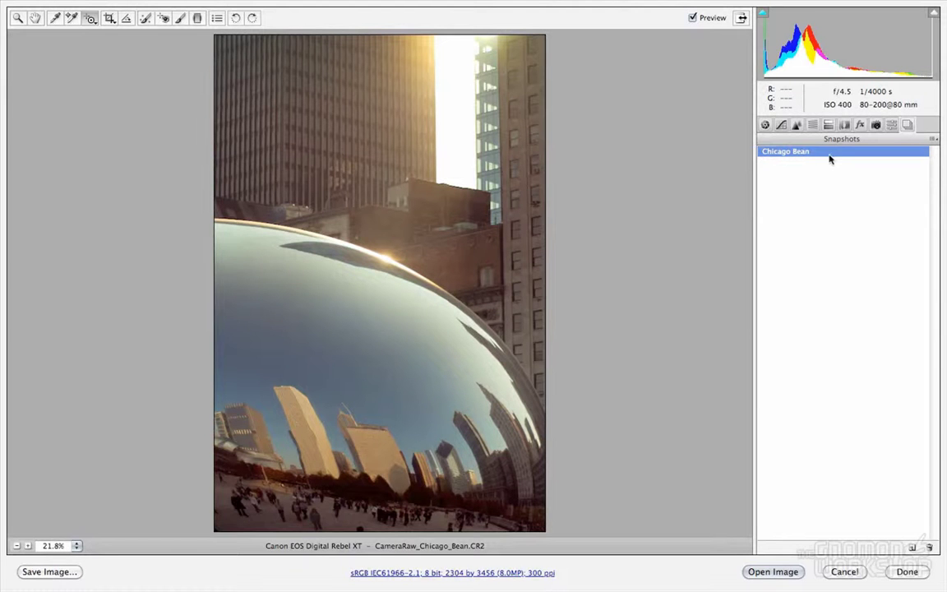
Apply the CameraRaw_Chicago_Bean preset and open the adjusted photo in Photoshop
left_click(892, 126)
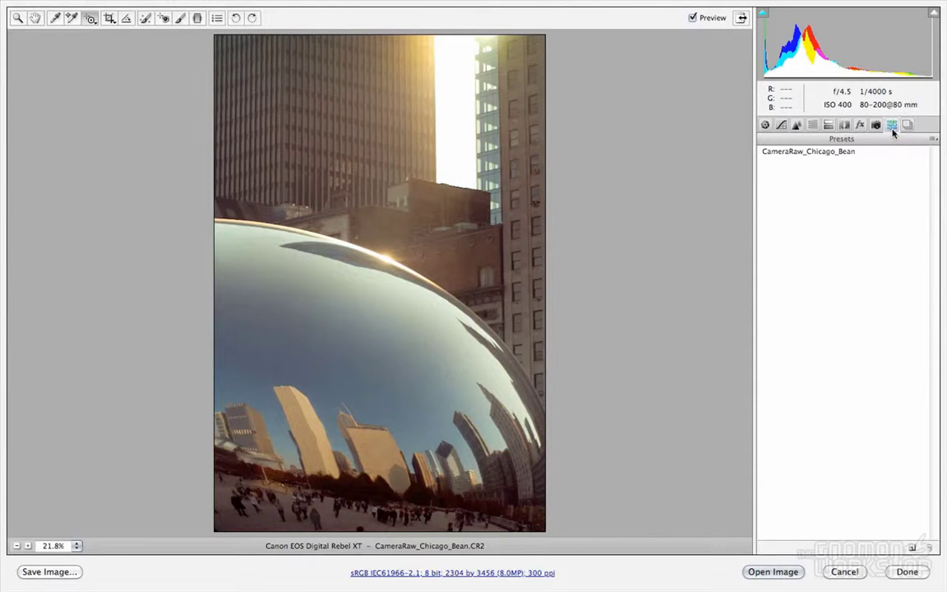
left_click(844, 156)
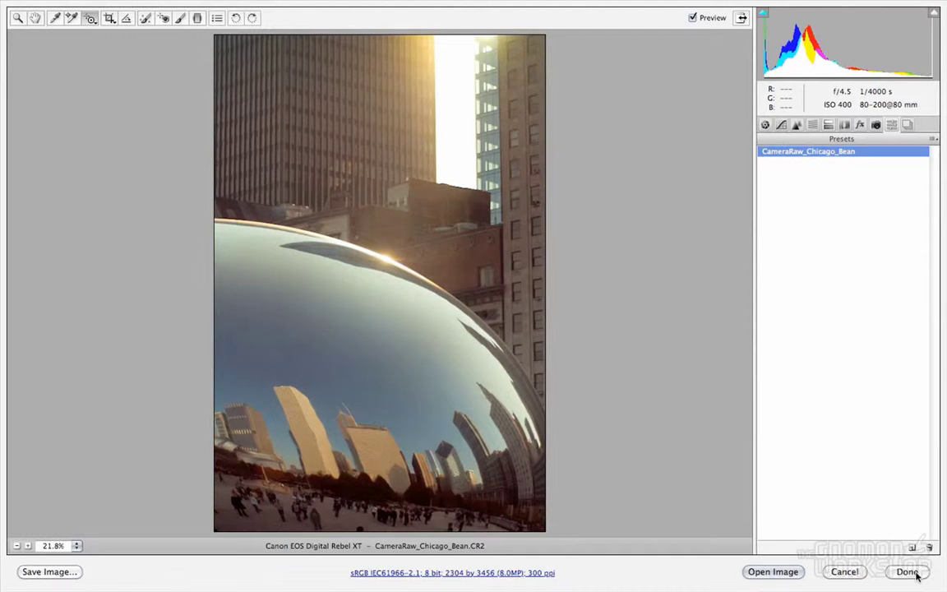
left_click(758, 573)
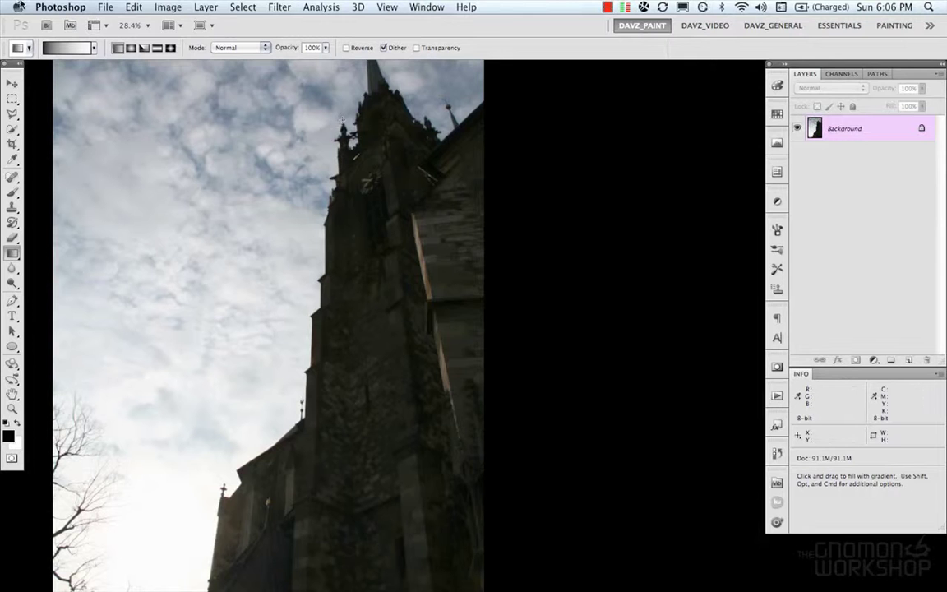
Start HDR Toning on the castle image with the Local Adaptation method
left_click(165, 7)
mouse_move(164, 48)
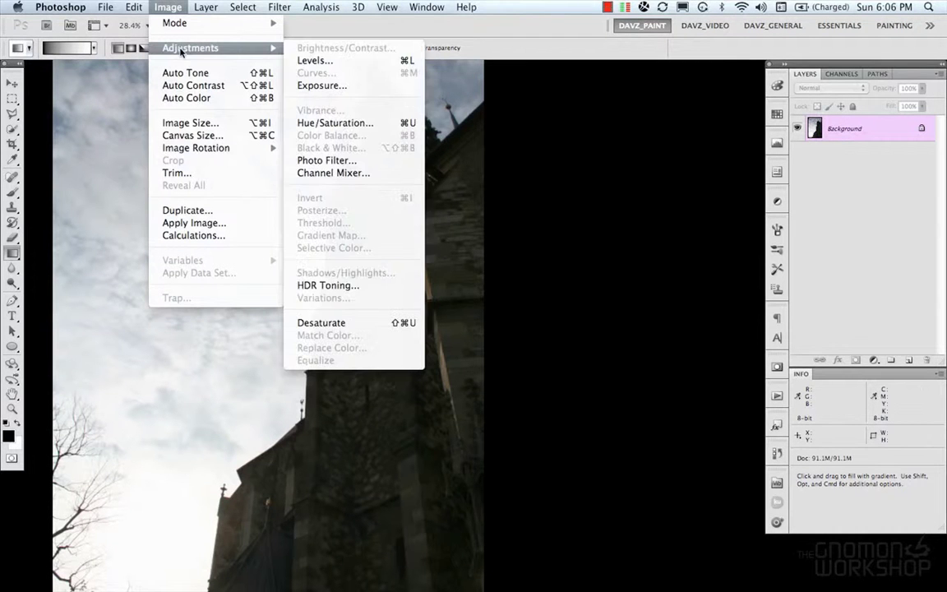
left_click(355, 286)
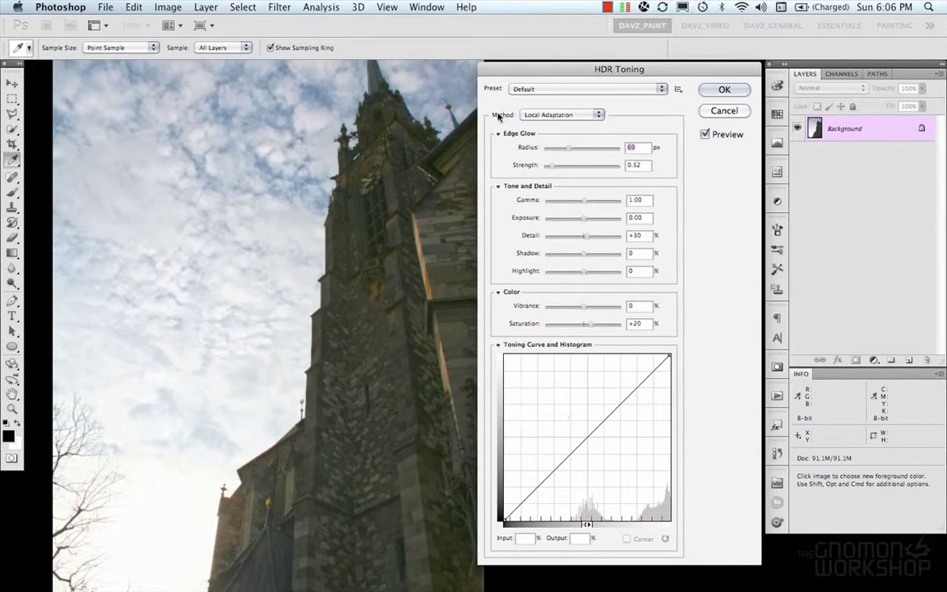
left_click(547, 115)
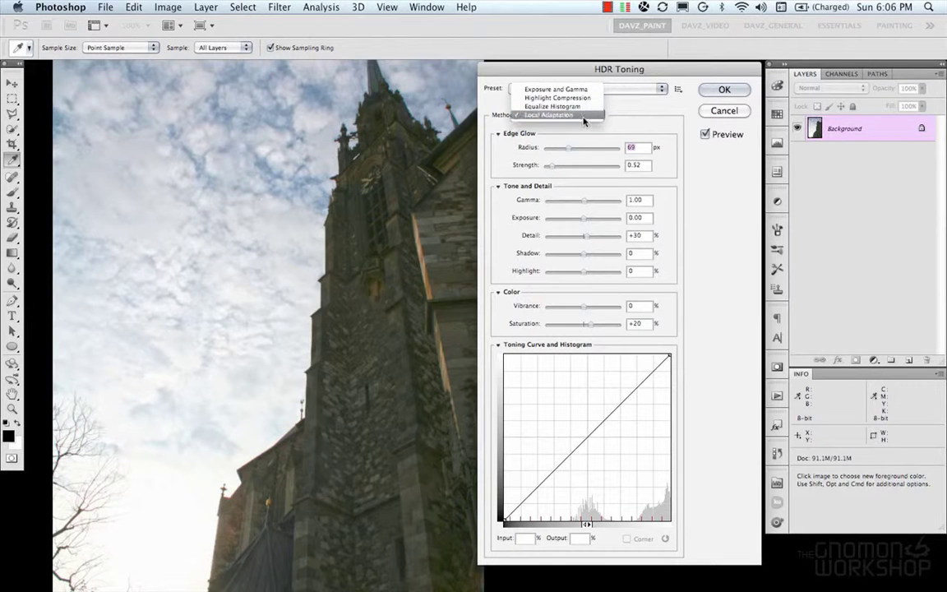
left_click(583, 119)
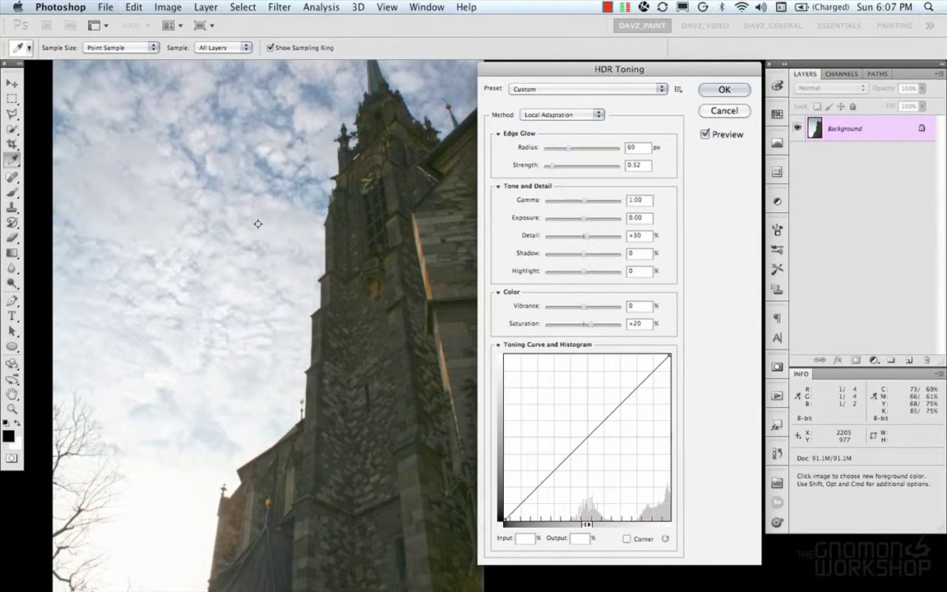
left_click(586, 116)
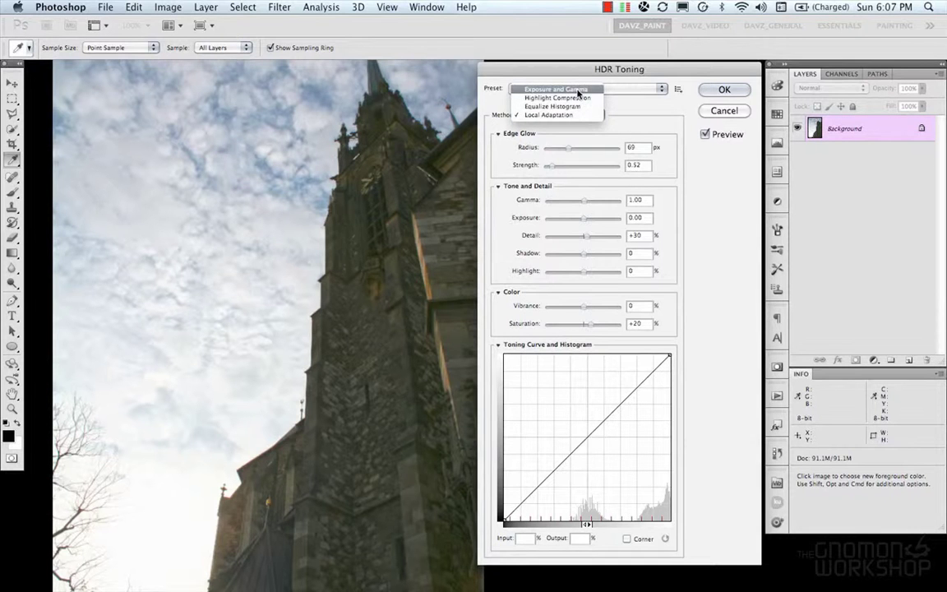
left_click(577, 92)
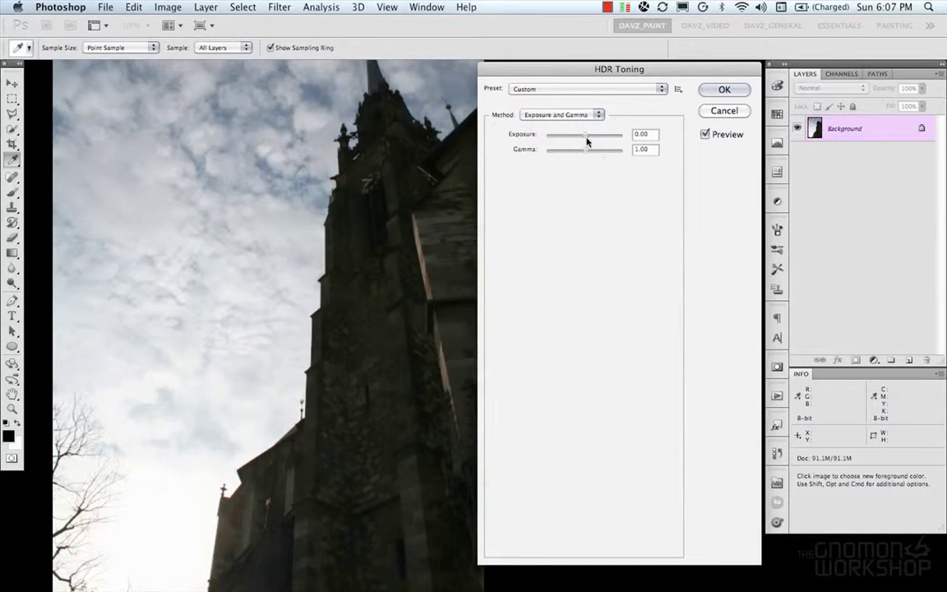
left_click_drag(585, 136, 600, 139)
left_click(559, 116)
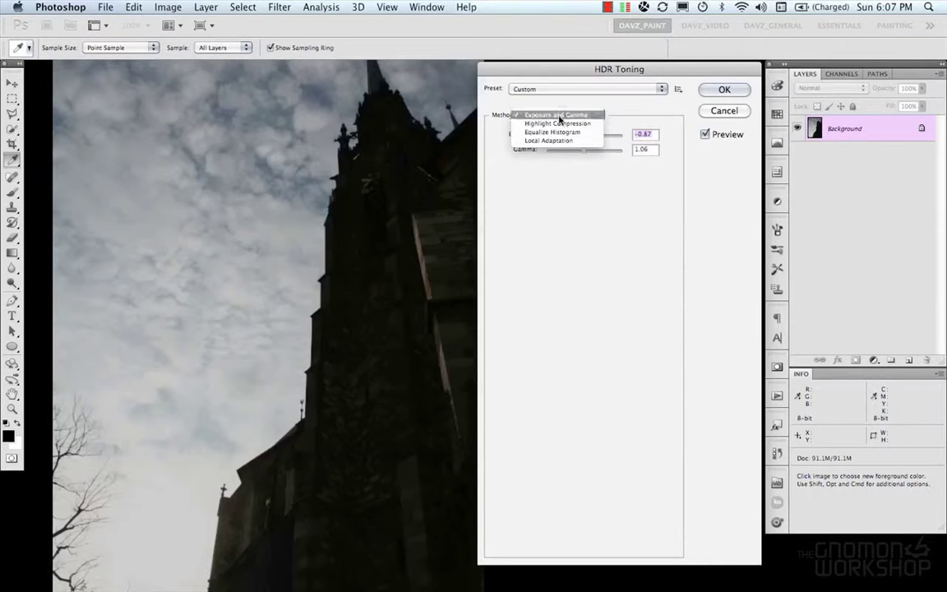
left_click(558, 124)
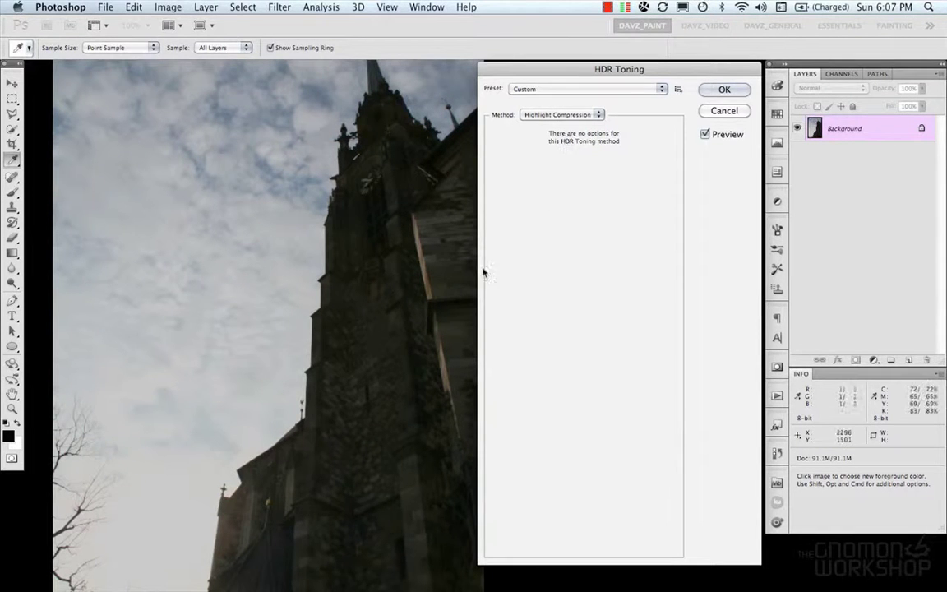
left_click(569, 115)
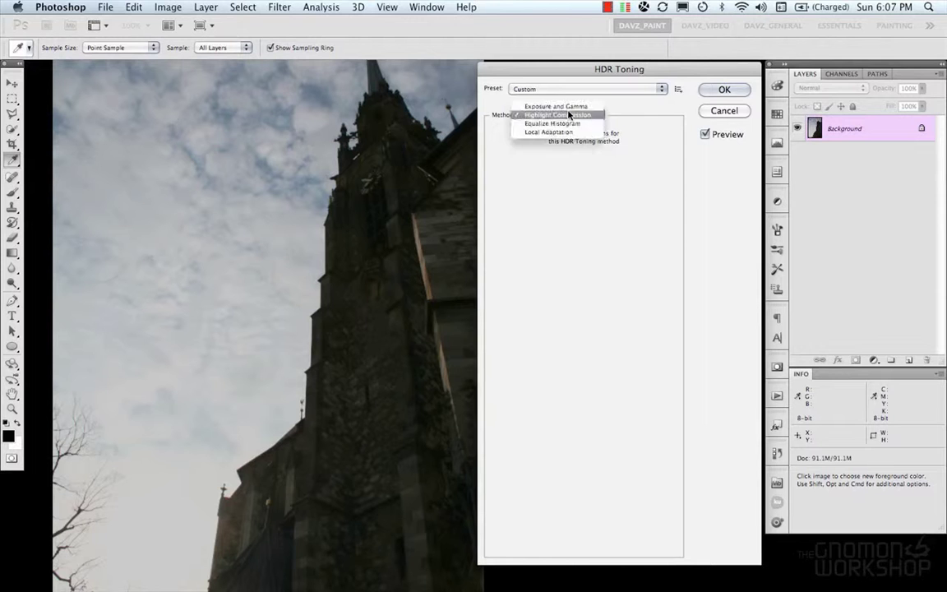
left_click(569, 123)
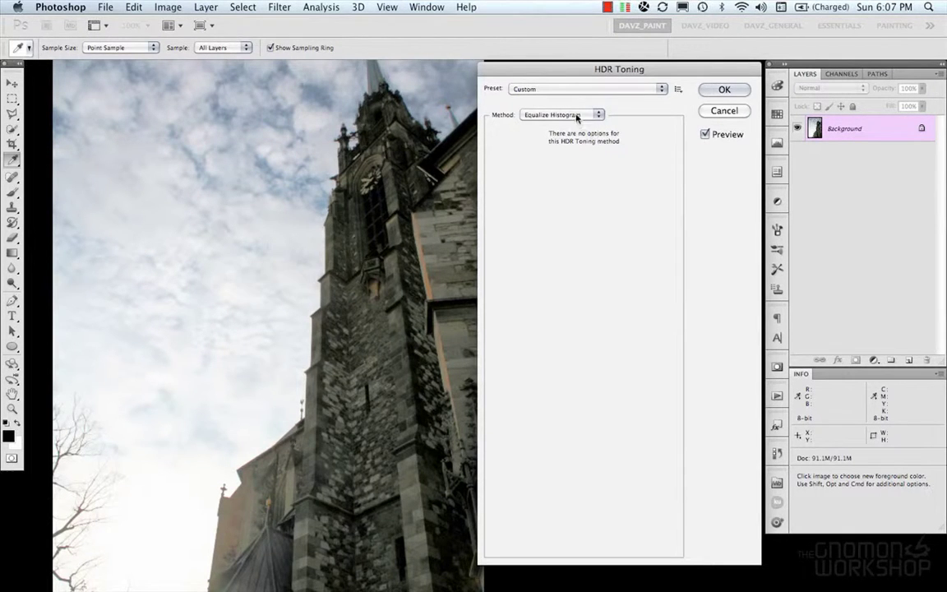
left_click(571, 114)
left_click(576, 124)
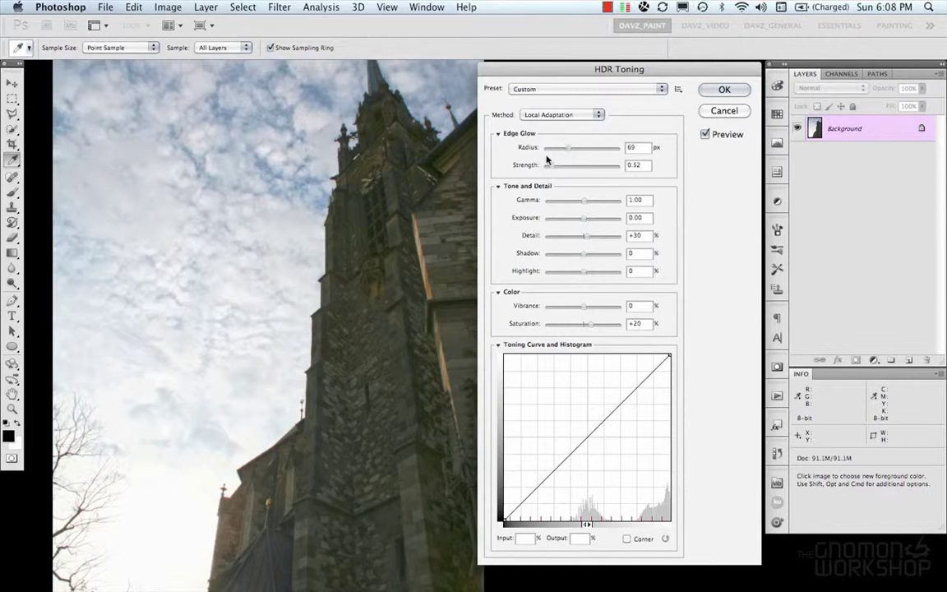
Set HDR Toning to Radius 106, Strength 0.78, Gamma 1.04, Detail +81, Shadow -36, and adjust highlights
left_click_drag(549, 165, 598, 166)
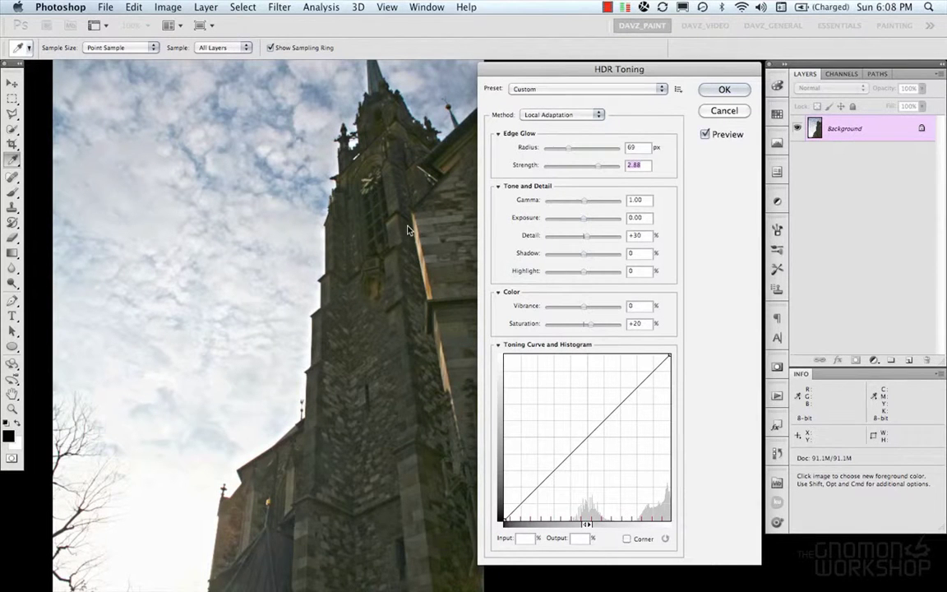
left_click_drag(515, 141, 546, 138)
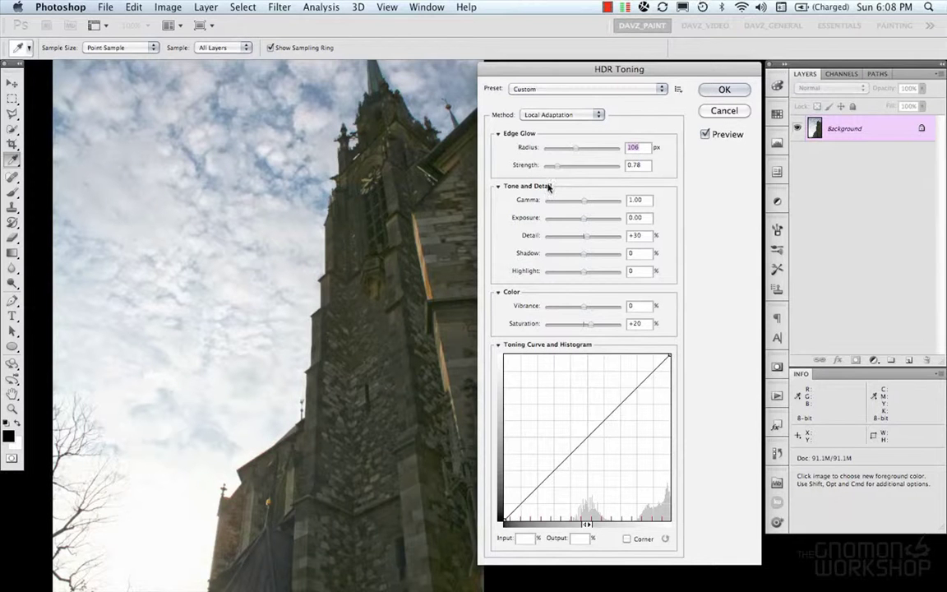
left_click_drag(582, 204, 545, 238)
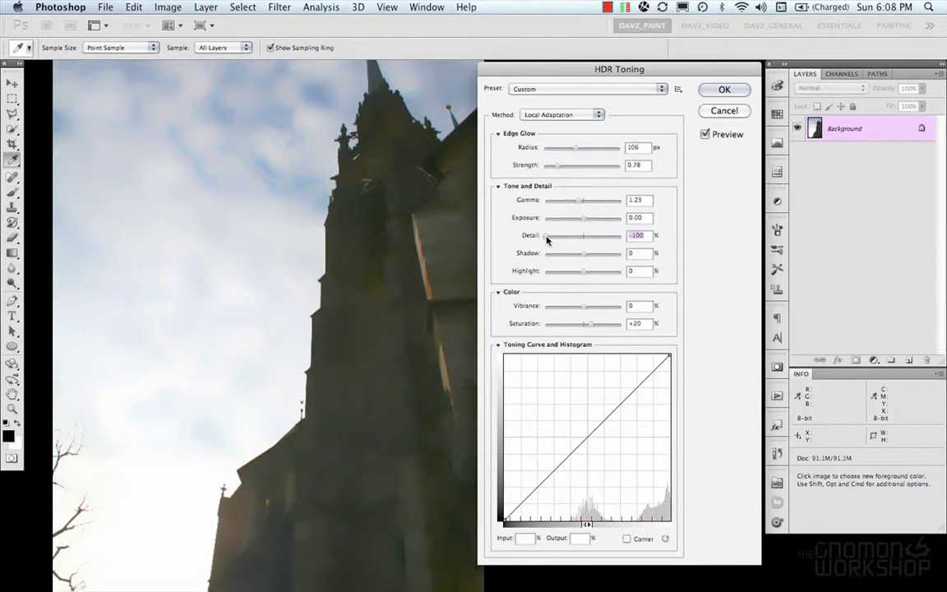
left_click_drag(547, 239, 622, 240)
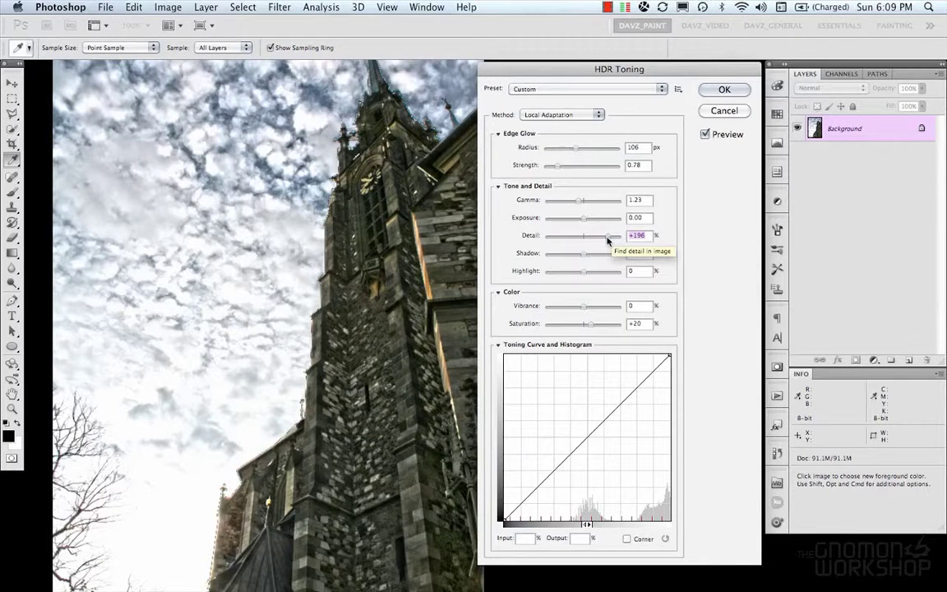
left_click_drag(619, 238, 583, 201)
mouse_move(582, 257)
left_mouse_down()
mouse_move(617, 257)
mouse_move(543, 258)
mouse_move(570, 261)
left_mouse_up()
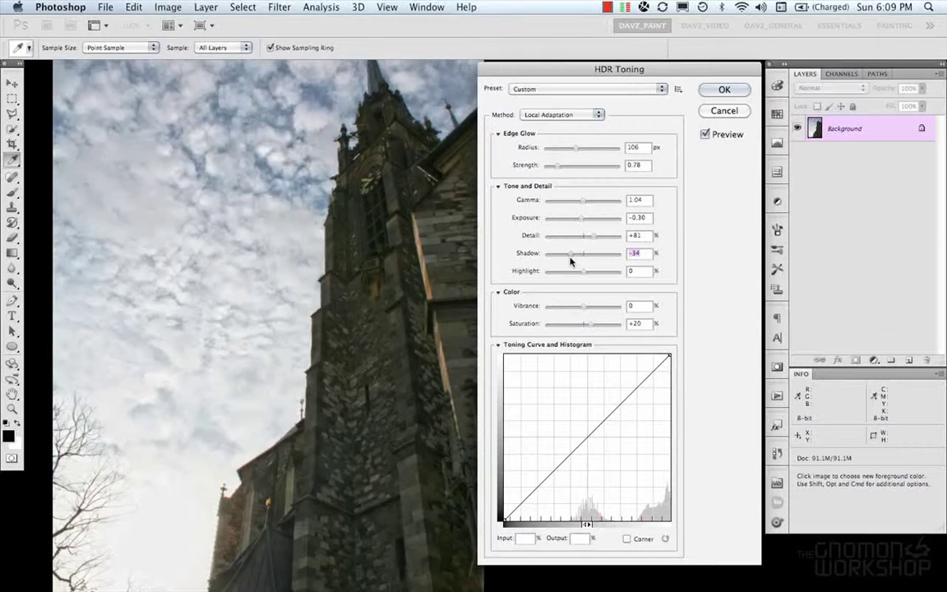
left_click_drag(583, 272, 622, 308)
Set Vibrance and Saturation to +50, add three toning-curve points, and apply HDR Toning
left_click_drag(615, 310, 604, 313)
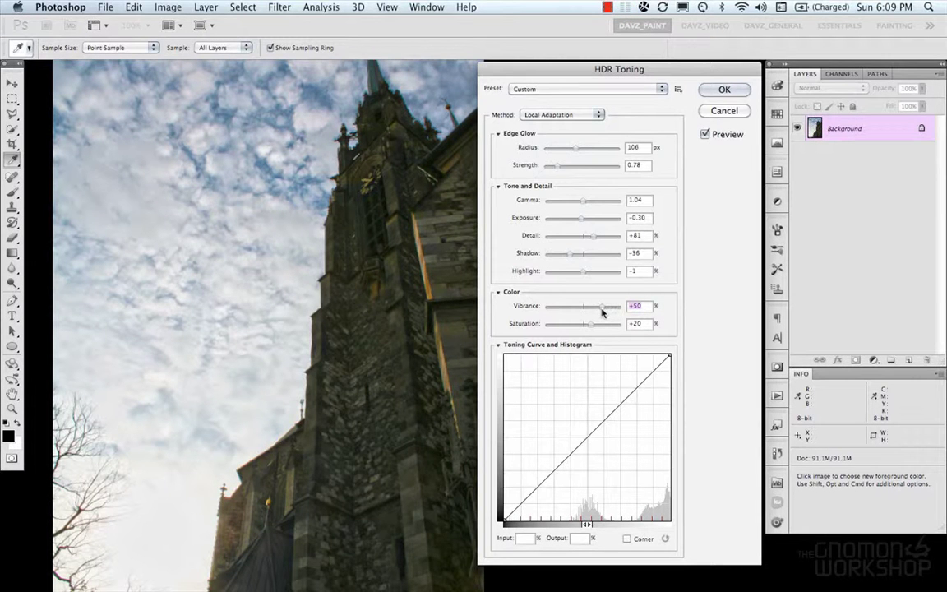
mouse_move(590, 324)
left_mouse_down()
mouse_move(625, 327)
mouse_move(604, 331)
left_mouse_up()
left_click_drag(639, 378, 638, 371)
left_click_drag(581, 421, 588, 427)
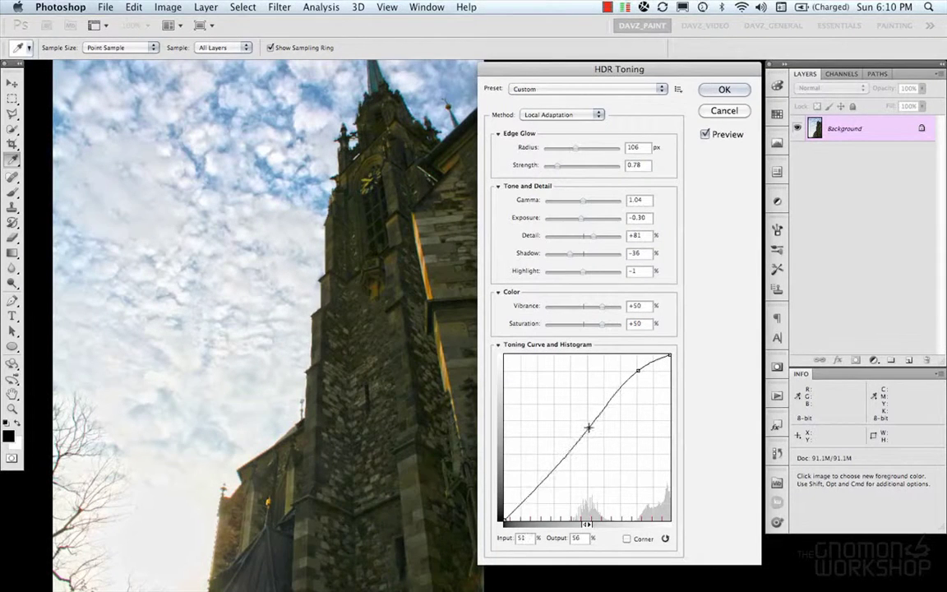
left_click_drag(553, 467, 532, 495)
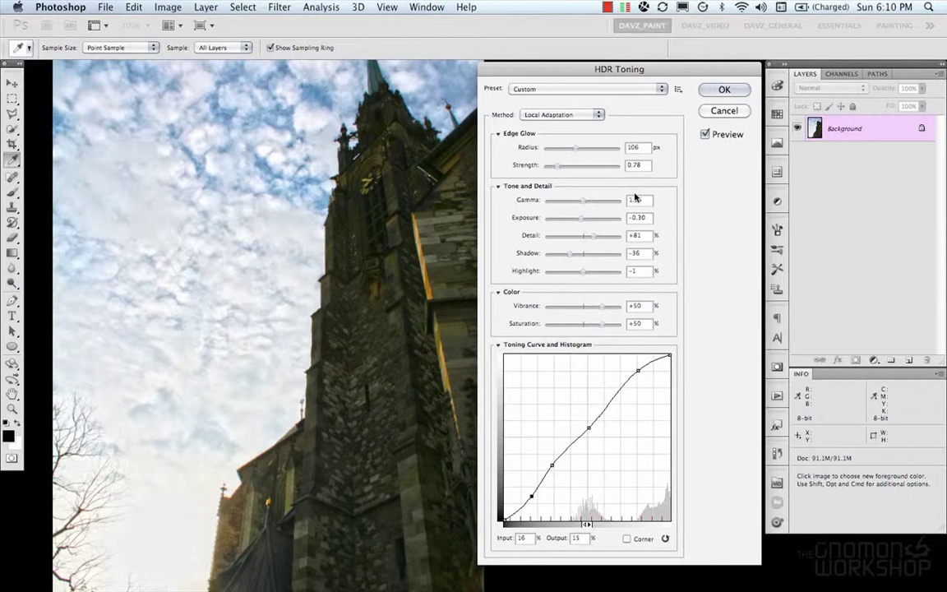
left_click(723, 91)
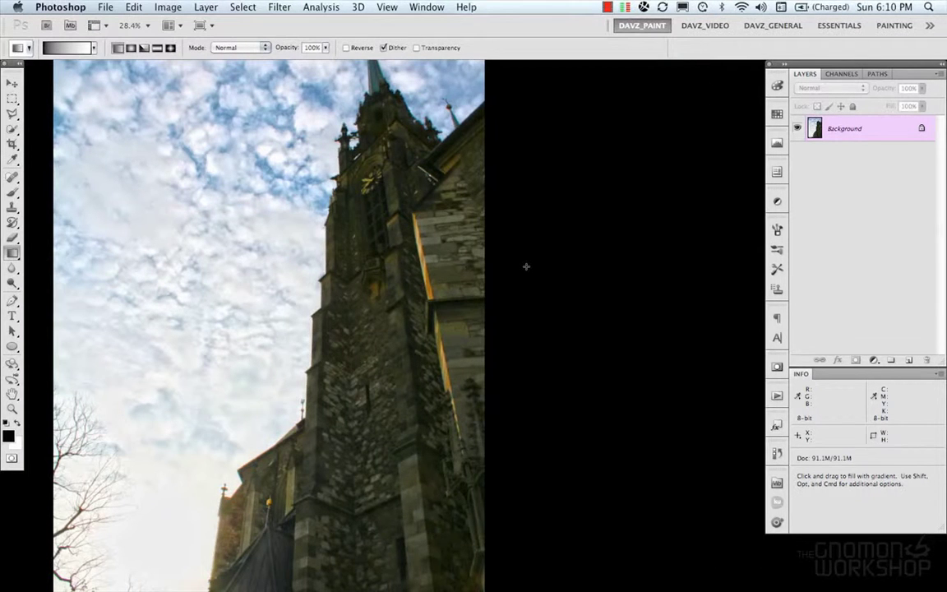
Fit the toned image on screen and switch the screen mode
key("super+0")
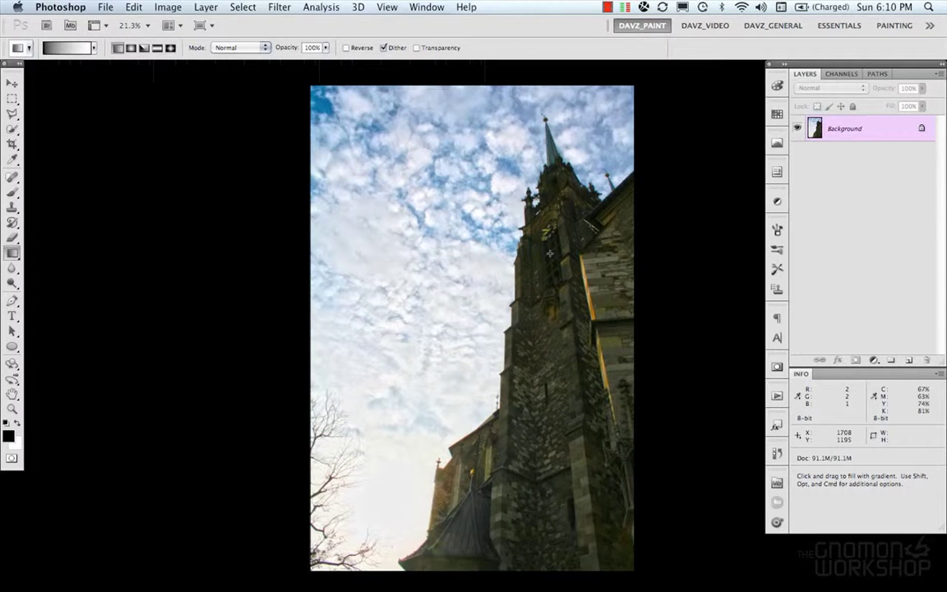
key("shift+f")
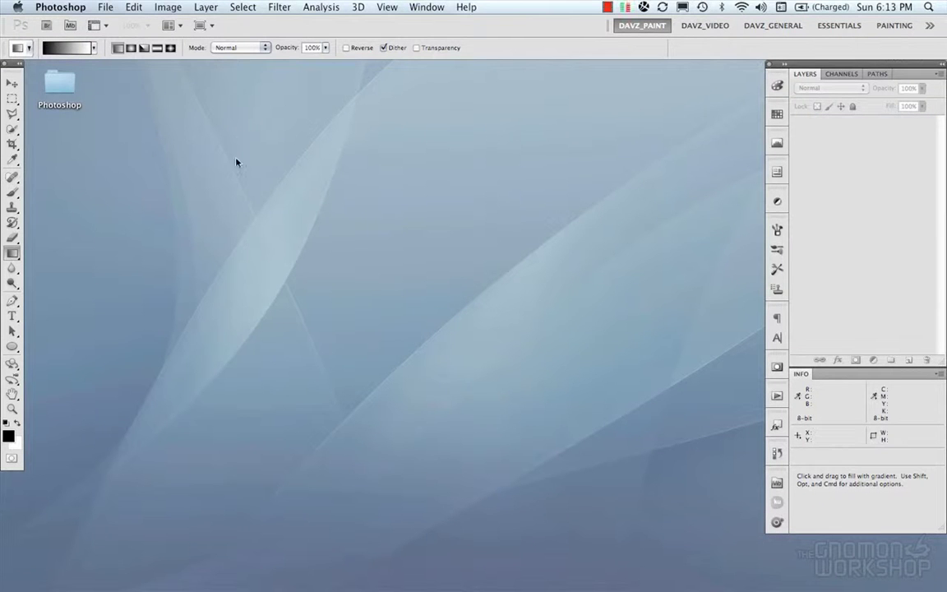
Open the raw file LensCorrection_02.CR2 in Camera Raw
left_click(105, 8)
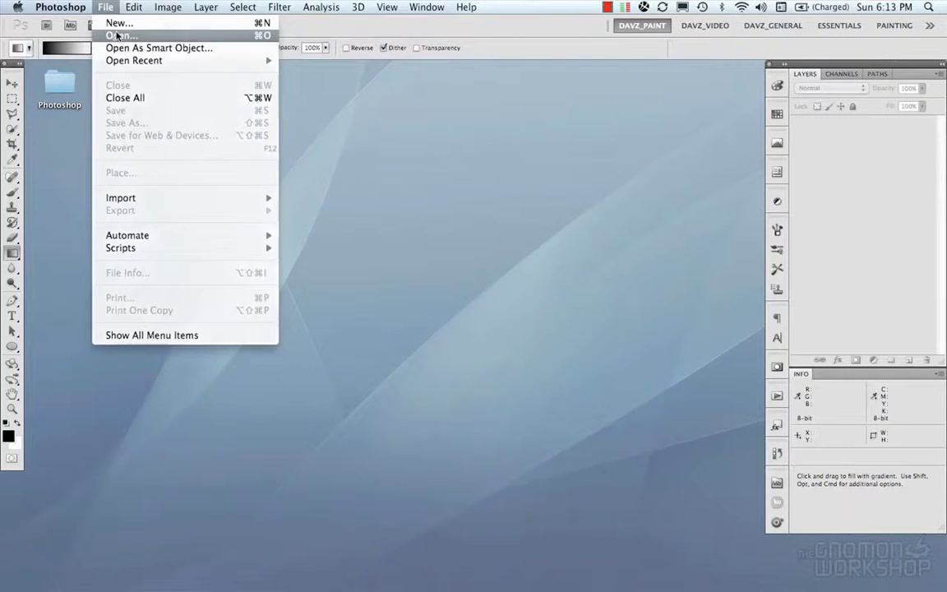
left_click(120, 35)
left_click(203, 341)
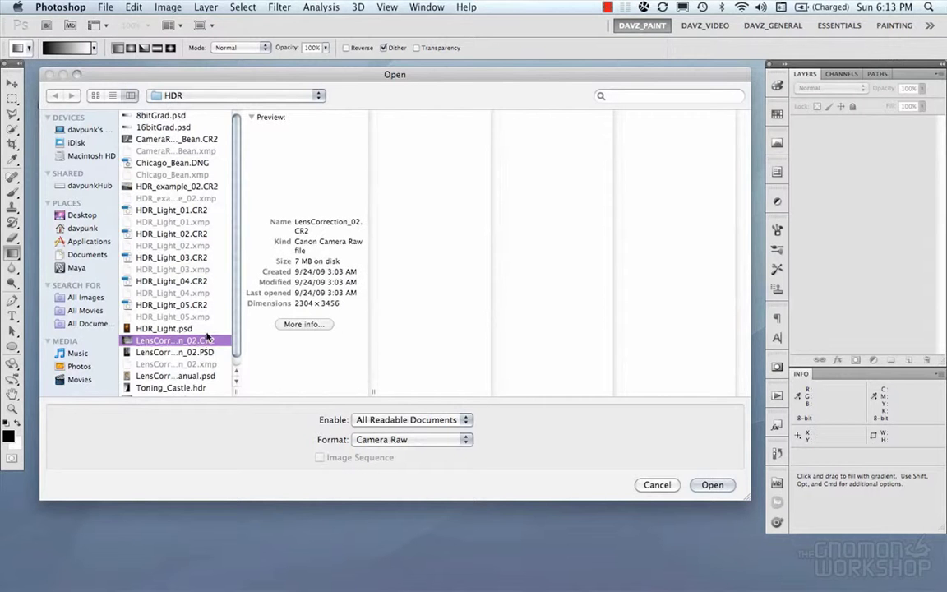
left_click(712, 485)
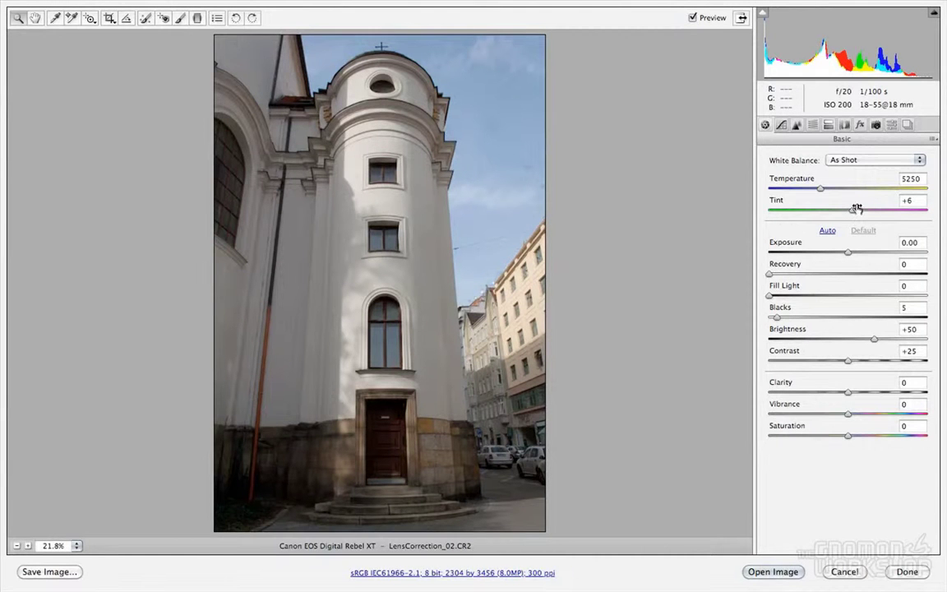
Toggle lens profile corrections off and on to compare the corrected church photo
left_click(845, 125)
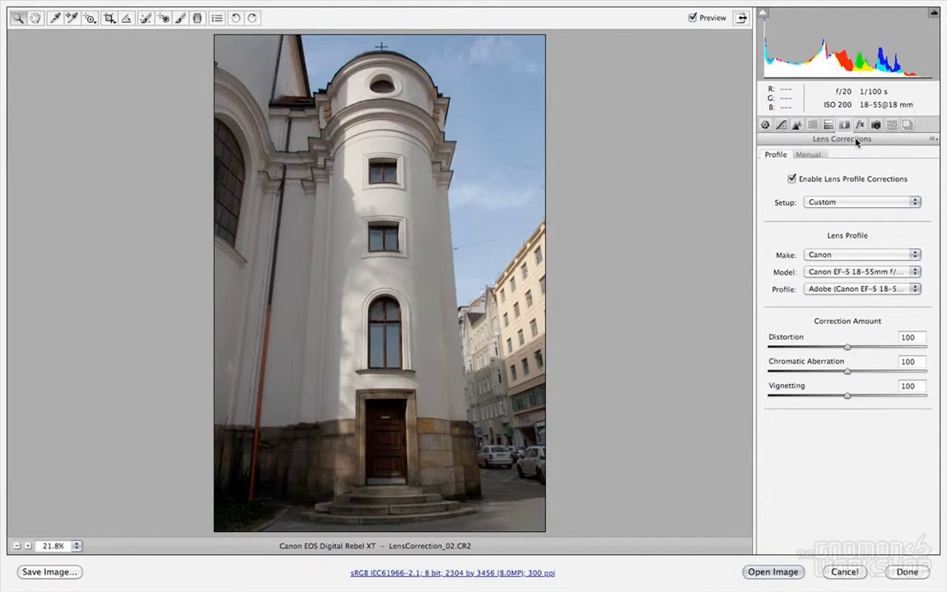
left_click(878, 183)
left_click(881, 182)
left_click(793, 179)
left_click(792, 179)
left_click(792, 179)
left_click(793, 179)
left_click(792, 180)
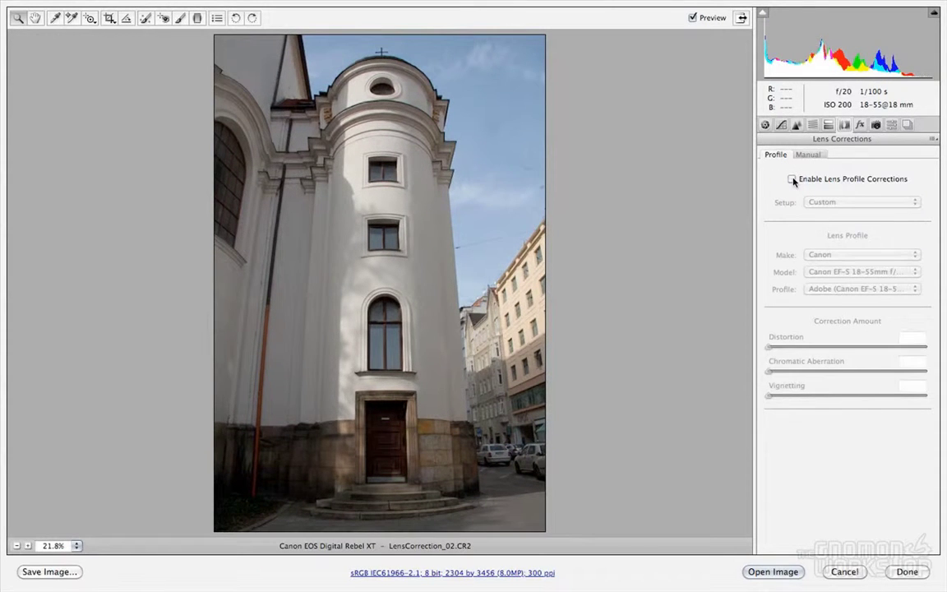
left_click(792, 179)
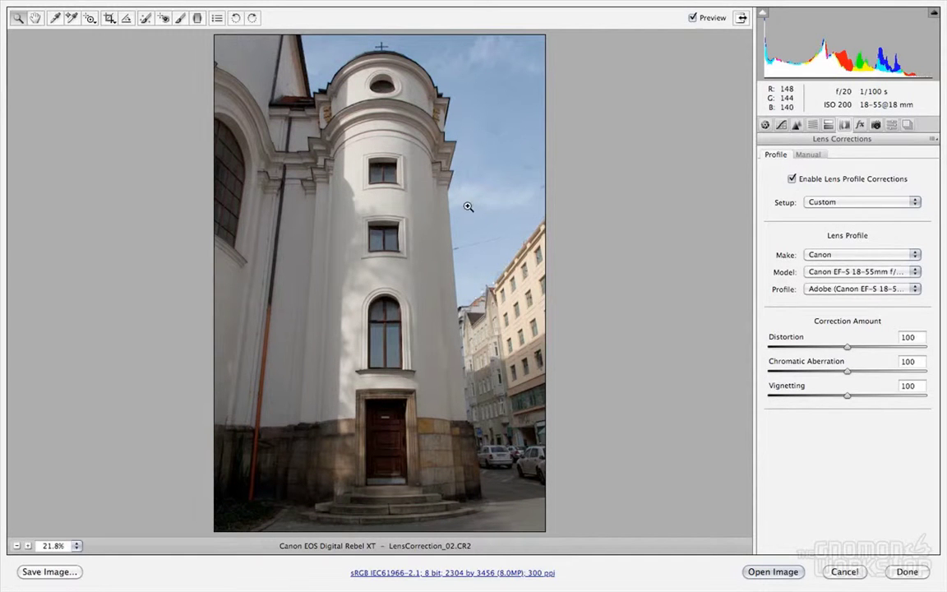
Keep the Canon EF-S 18-55mm Adobe profile, adjust Distortion, then cancel the raw edits
left_click(826, 255)
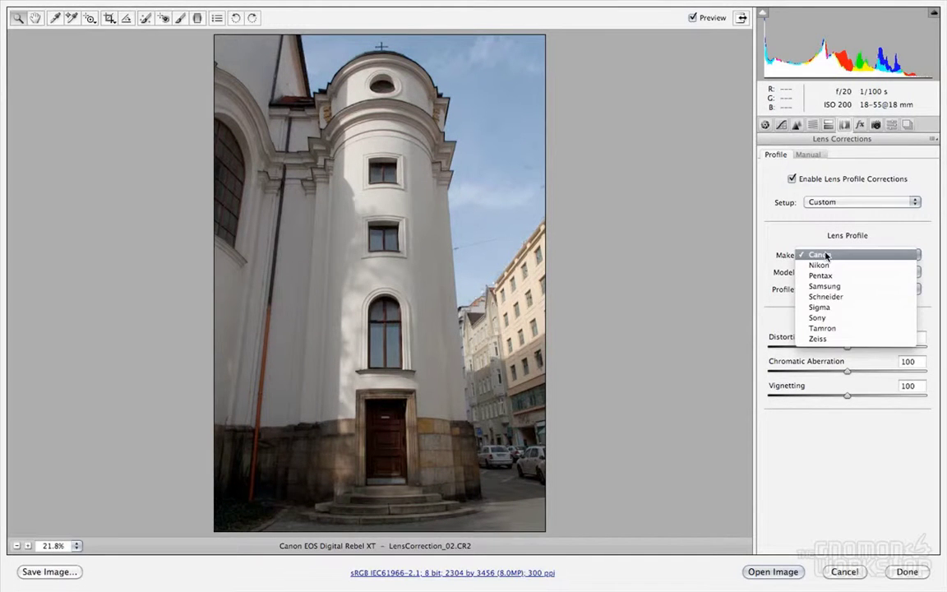
left_click(832, 256)
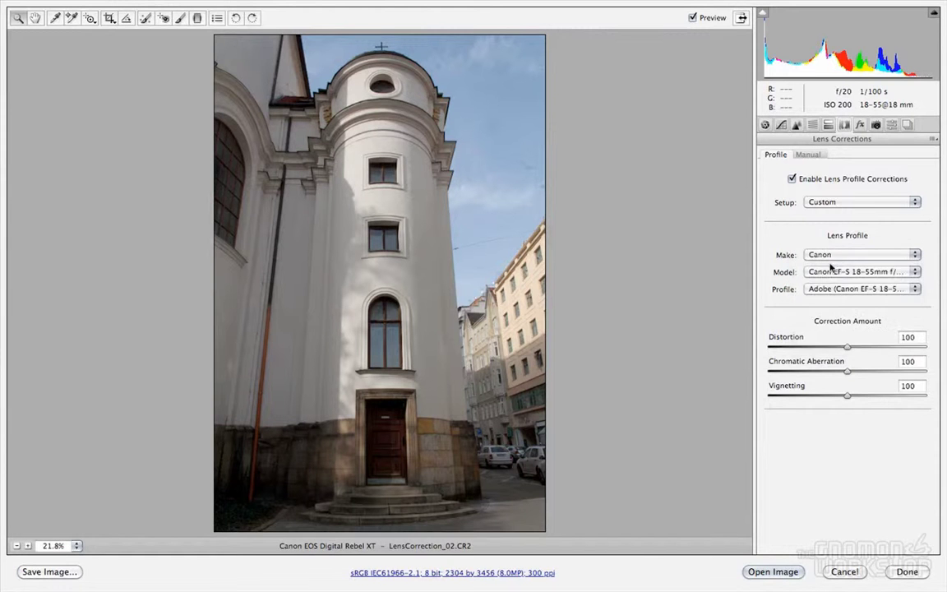
left_click(828, 272)
left_click(828, 272)
left_click(828, 289)
left_click(830, 289)
mouse_move(868, 351)
left_mouse_down()
mouse_move(830, 351)
mouse_move(853, 352)
left_mouse_up()
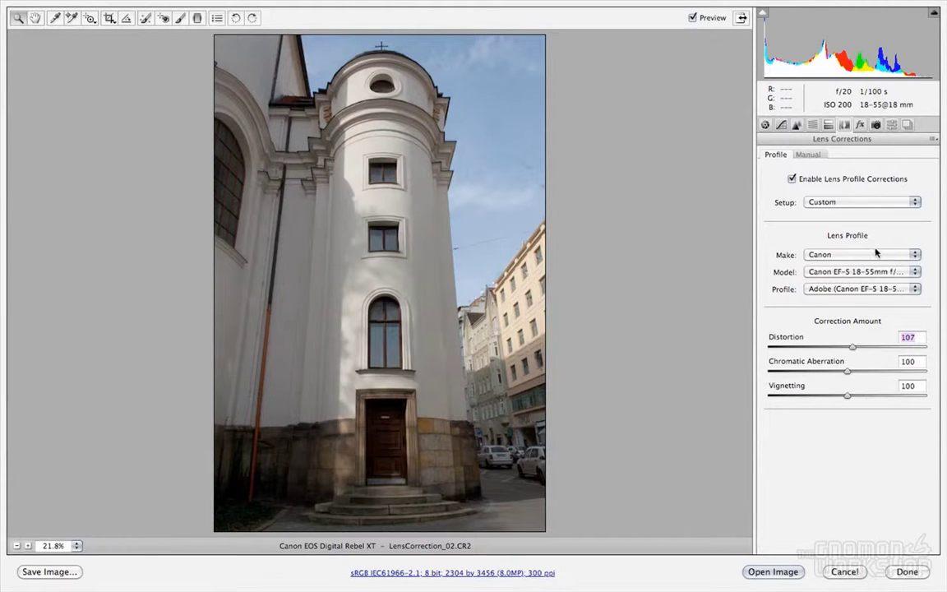
left_click(845, 572)
Open LensCorrection_Manual.psd, then move and enlarge its document window
left_click(103, 7)
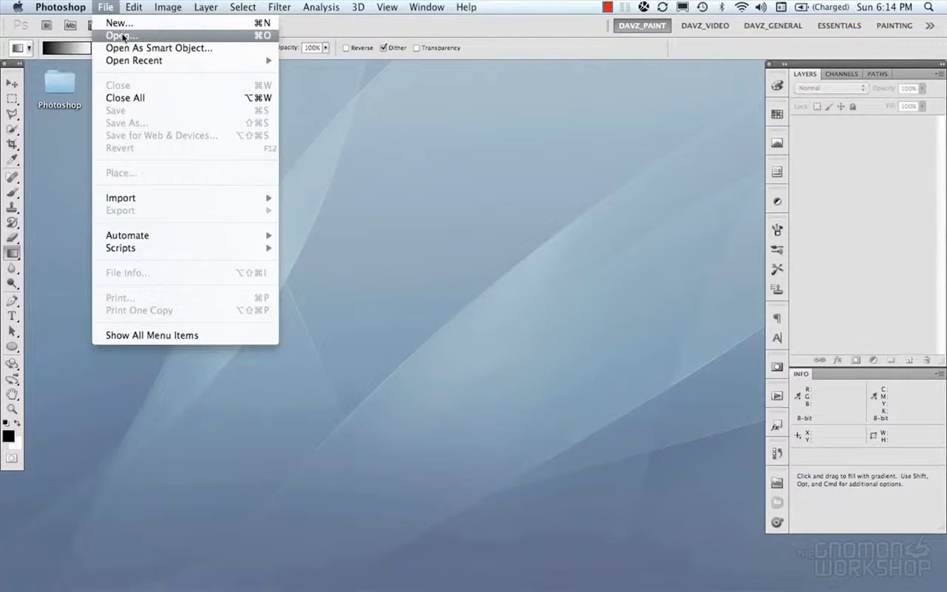
left_click(122, 35)
scroll(226, 359, "down", 1)
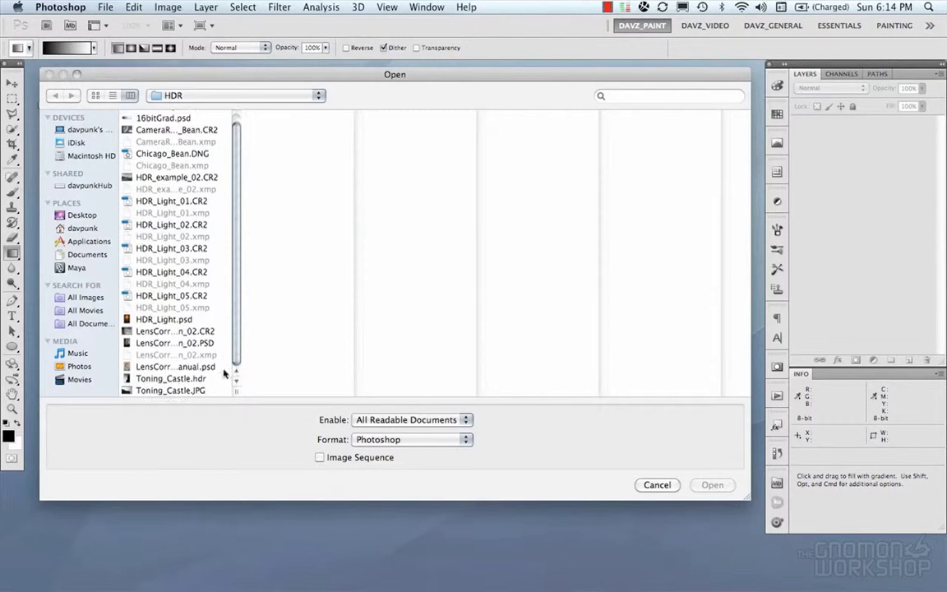
left_click(175, 367)
left_click(710, 485)
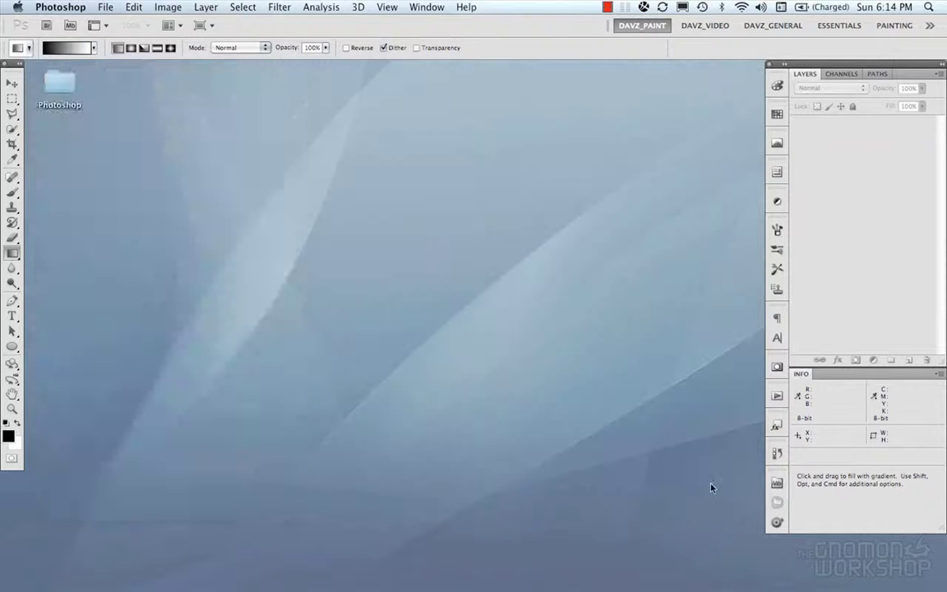
left_click_drag(200, 71, 226, 72)
left_click_drag(312, 510, 760, 534)
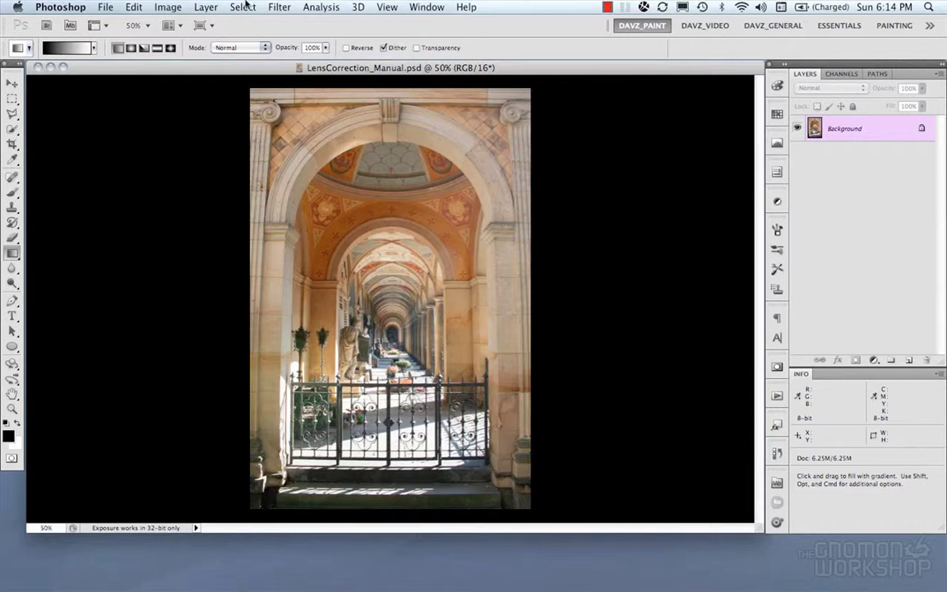
Open Filter > Lens Correction on the enlarged colonnade photo
left_click(277, 7)
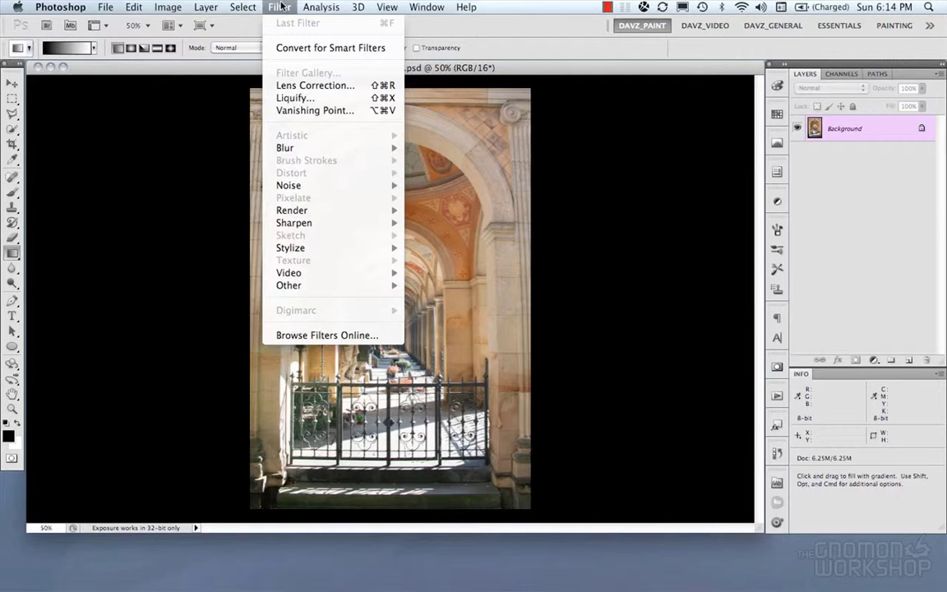
left_click(313, 89)
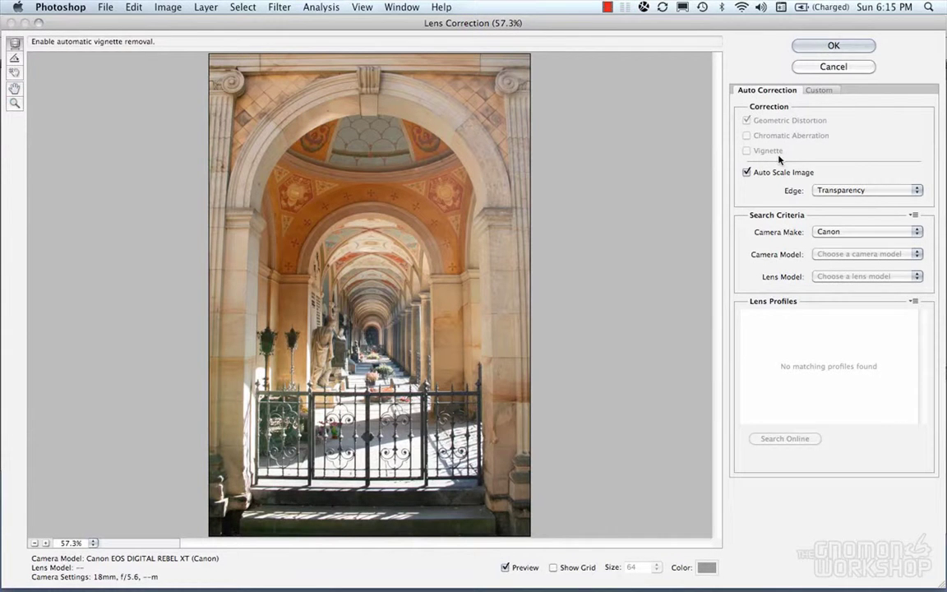
Level the colonnade photo with the Straighten tool along the top of the iron gate
left_click(818, 91)
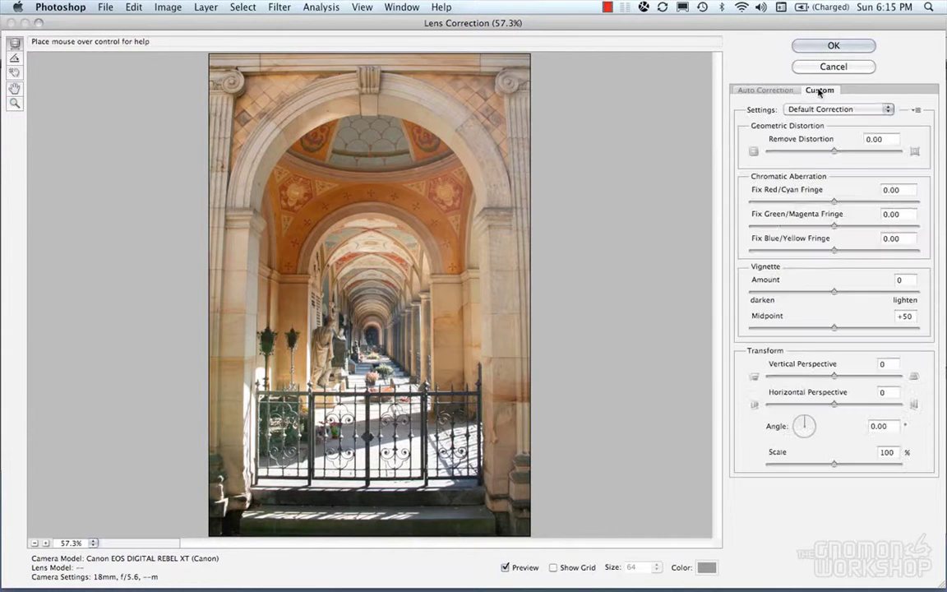
left_click(770, 92)
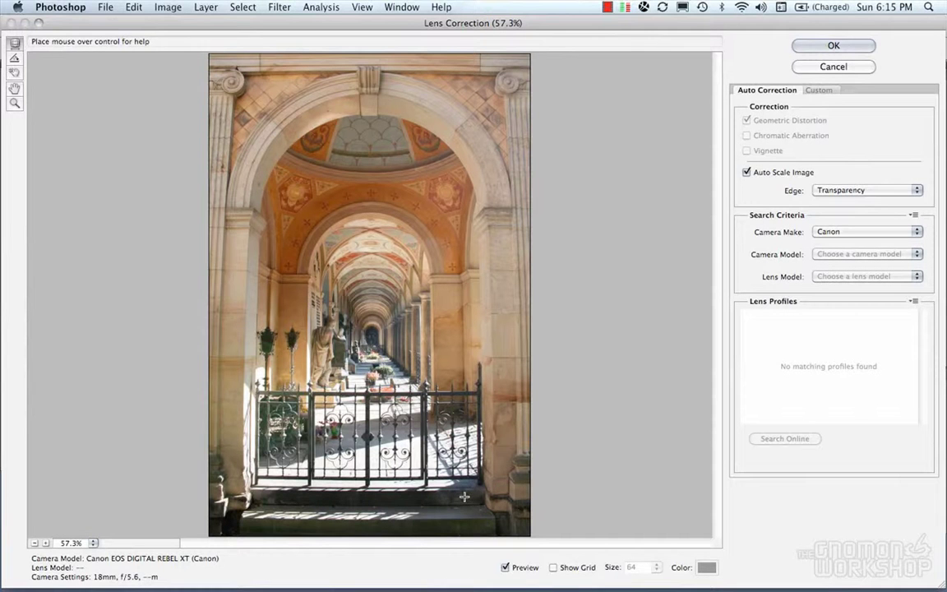
left_click(15, 59)
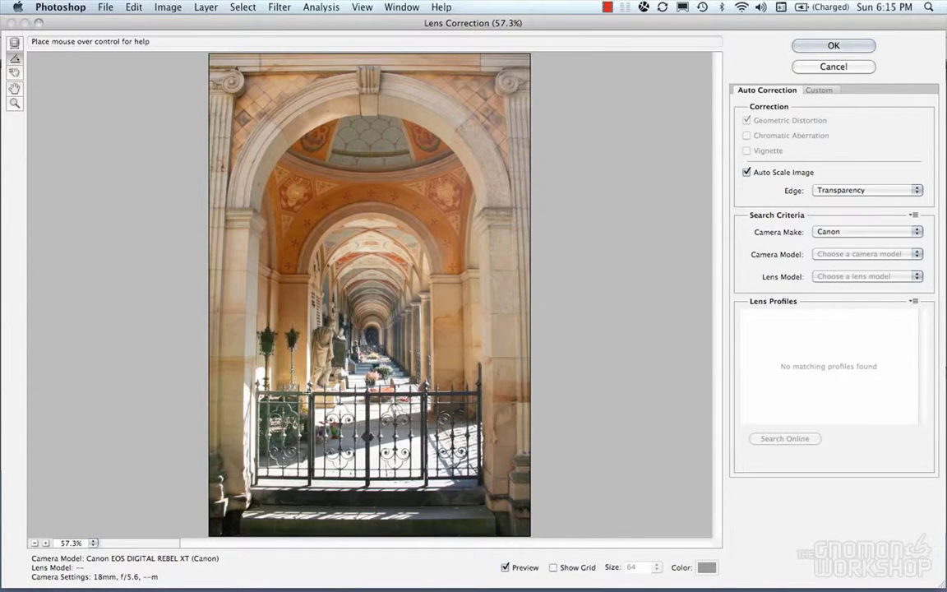
left_click_drag(257, 386, 478, 392)
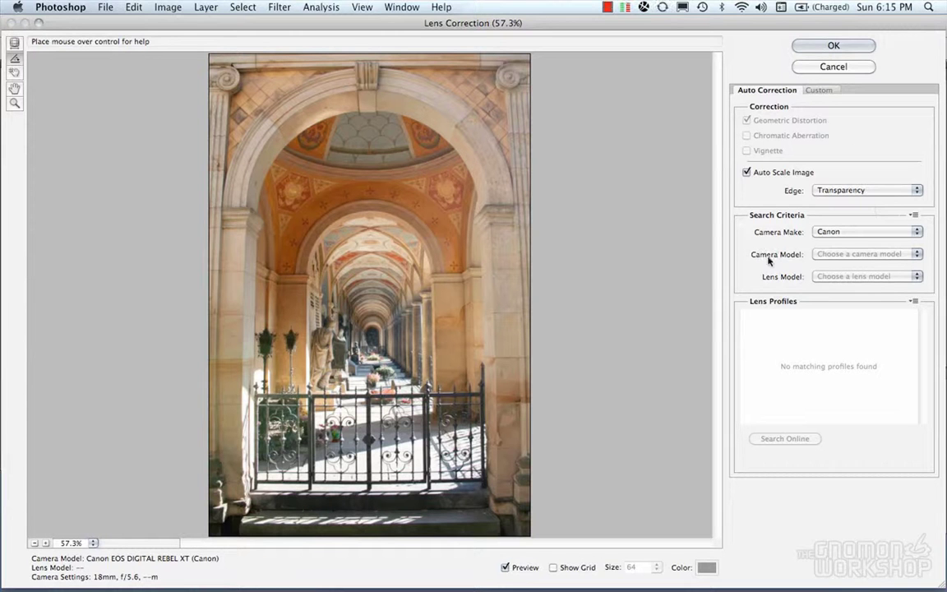
Set the lens profile to Camera Make Canon, Camera Model Canon, Lens Model 18-50mm
left_click(914, 215)
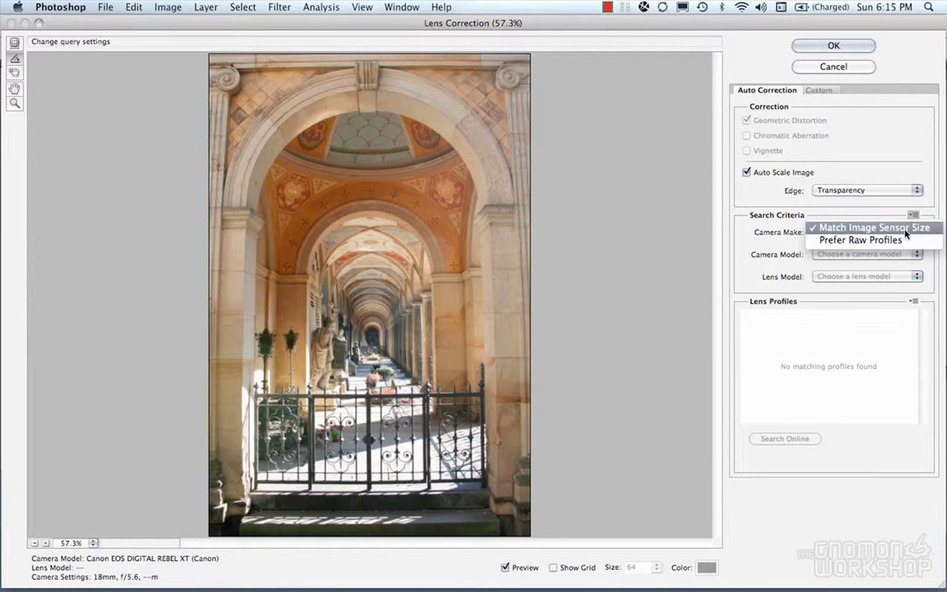
left_click(805, 201)
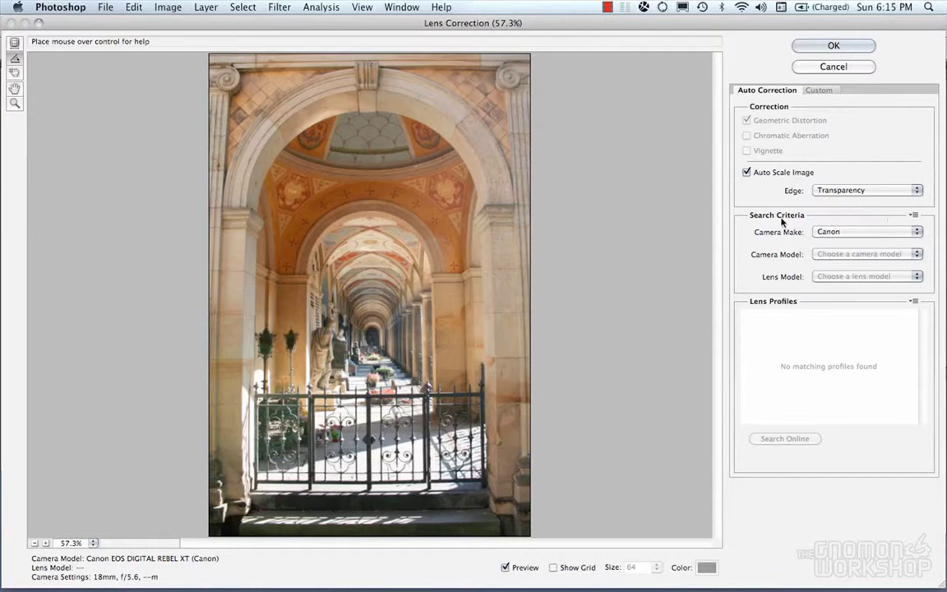
left_click(826, 232)
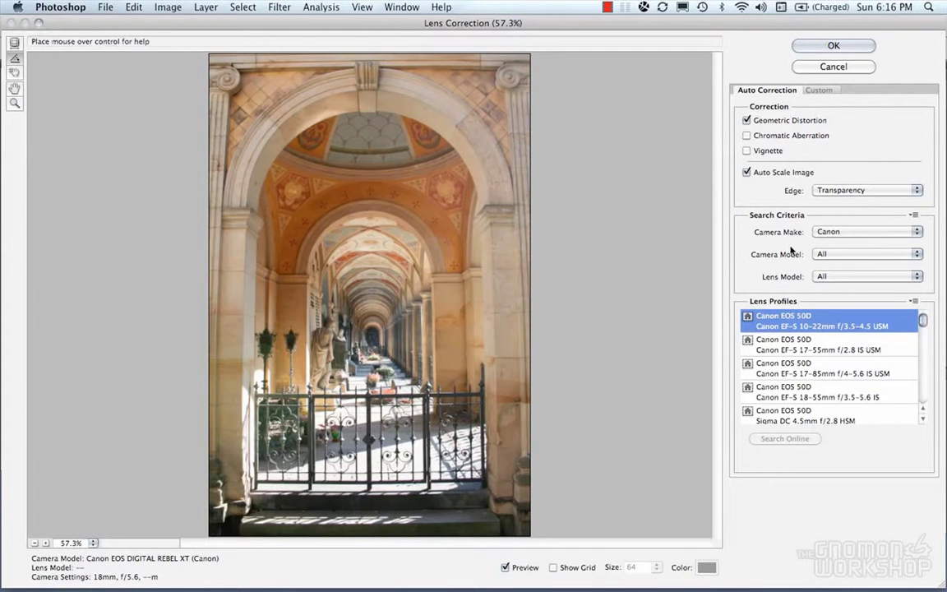
left_click(832, 254)
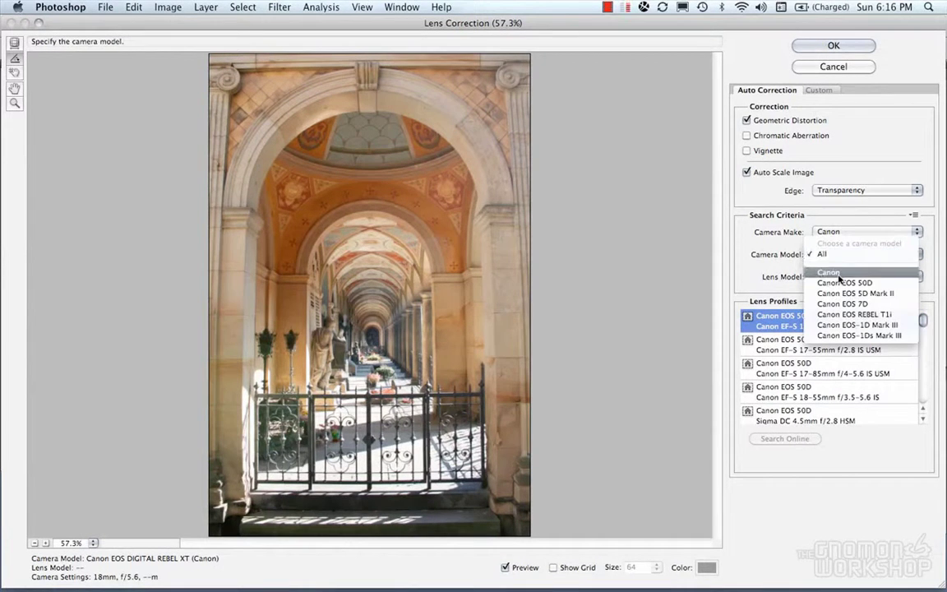
left_click(877, 316)
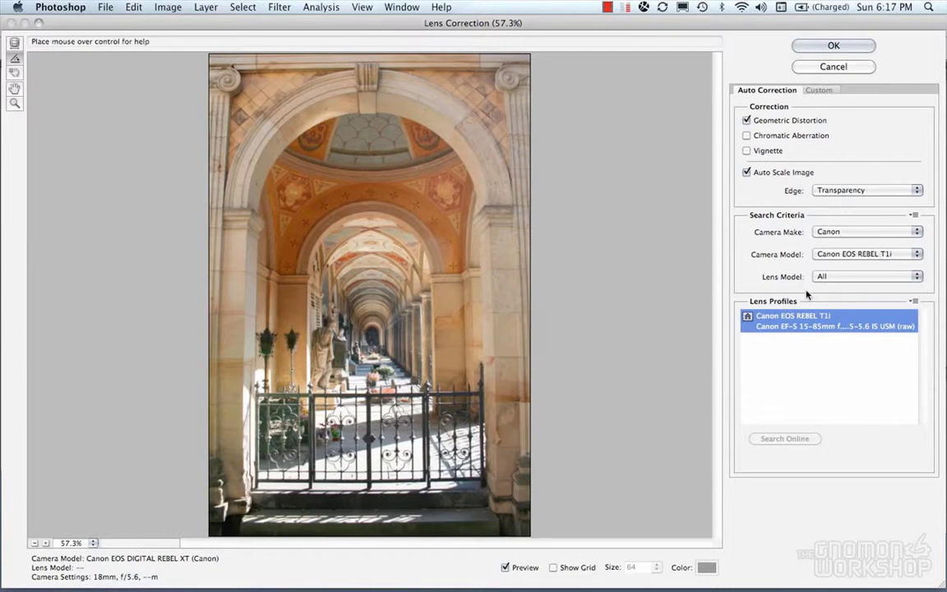
left_click(871, 254)
left_click(826, 207)
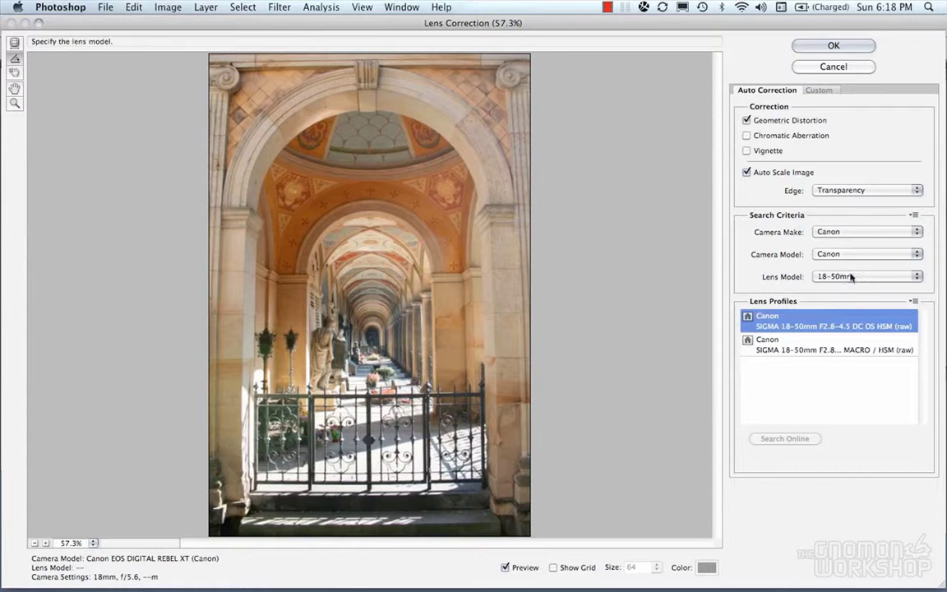
left_click(851, 276)
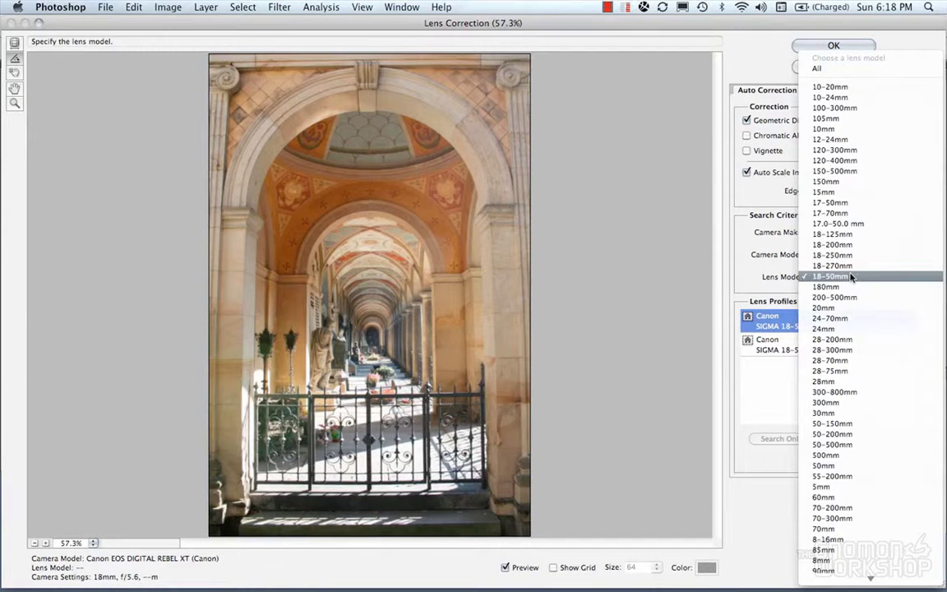
left_click(850, 276)
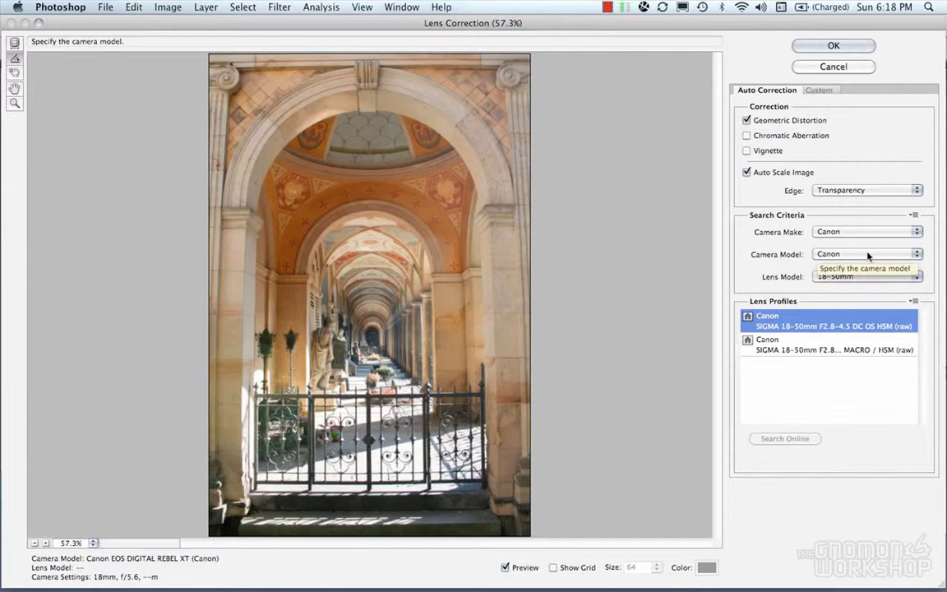
Toggle Preview to compare the profile-corrected photo with the original
left_click(505, 567)
left_click(504, 567)
left_click(504, 567)
left_click(505, 567)
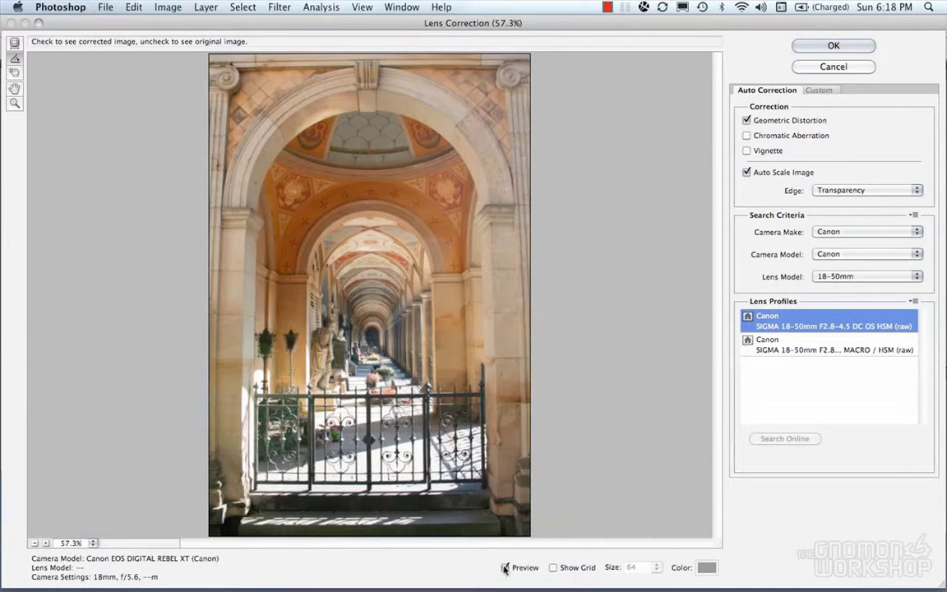
left_click(505, 567)
left_click(505, 568)
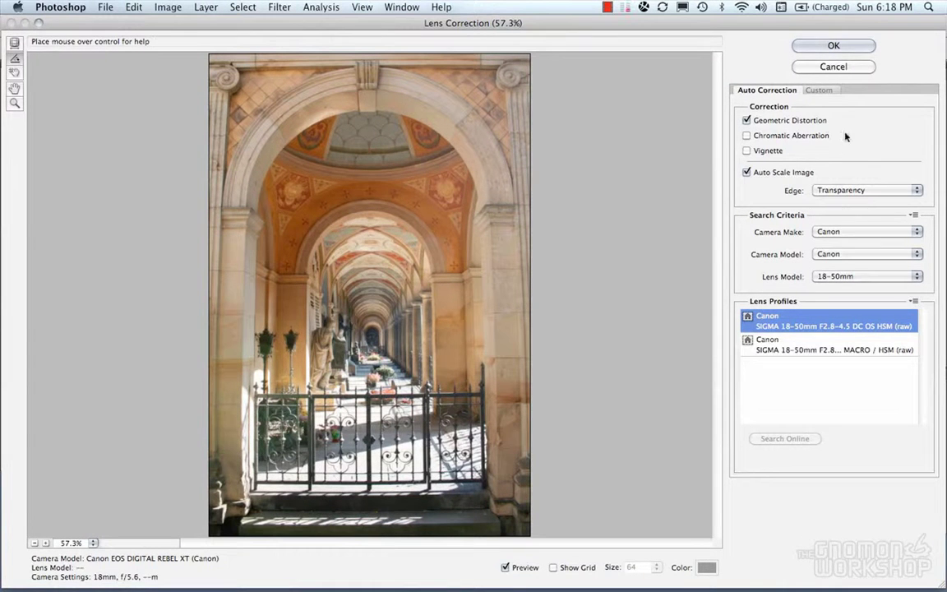
left_click(819, 91)
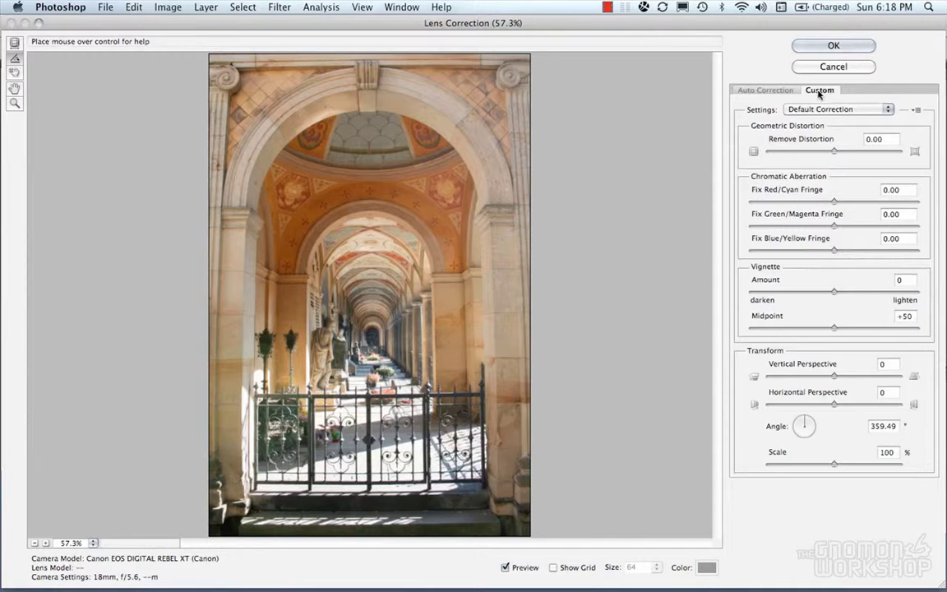
Drag Remove Distortion to +5.00 in the Custom correction settings
left_click(822, 109)
left_click(821, 108)
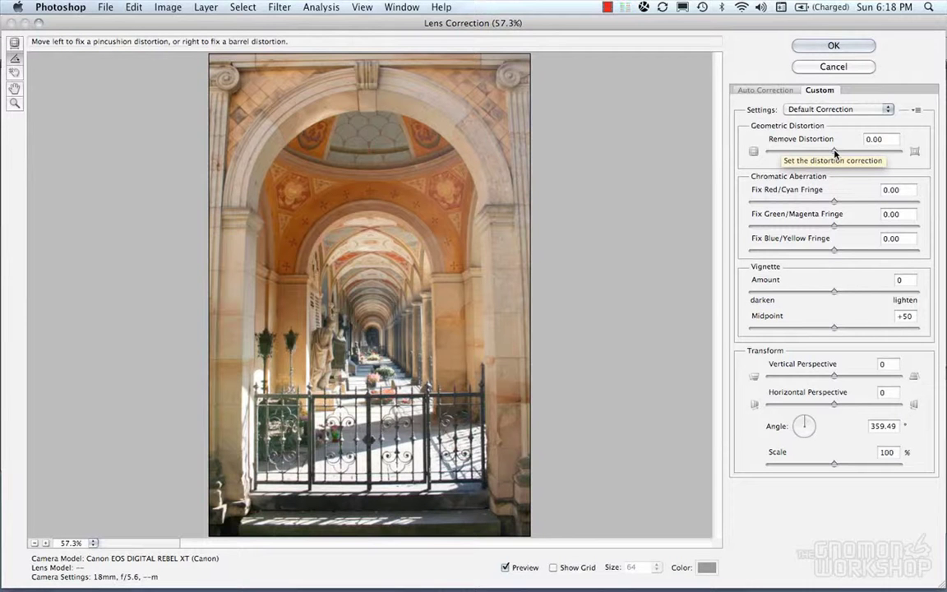
left_click_drag(835, 153, 839, 153)
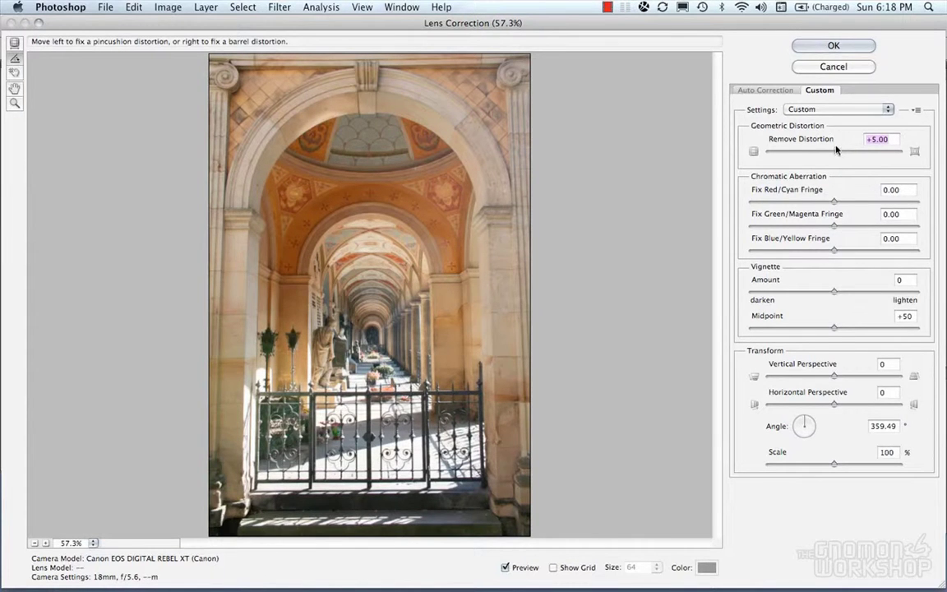
mouse_move(837, 155)
left_mouse_down()
mouse_move(791, 155)
mouse_move(873, 157)
mouse_move(837, 159)
left_mouse_up()
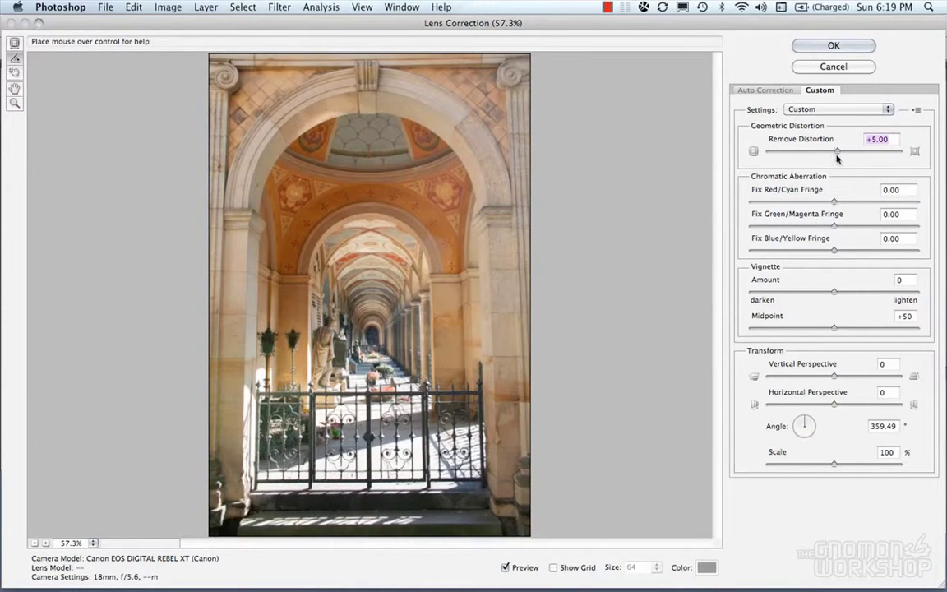
Toggle Preview to compare the +5.00 distortion correction with the original
left_click(506, 567)
left_click(505, 567)
left_click(505, 567)
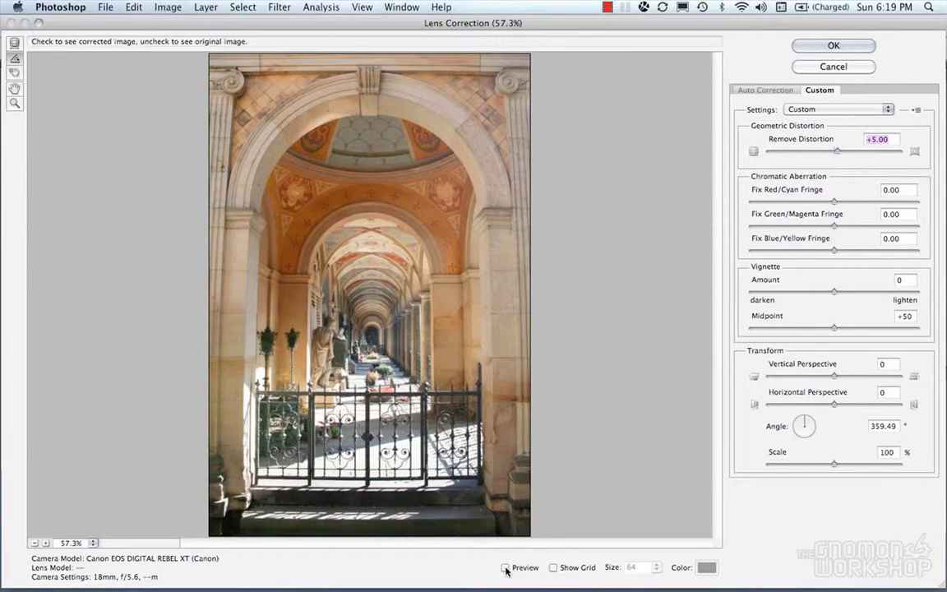
left_click(505, 567)
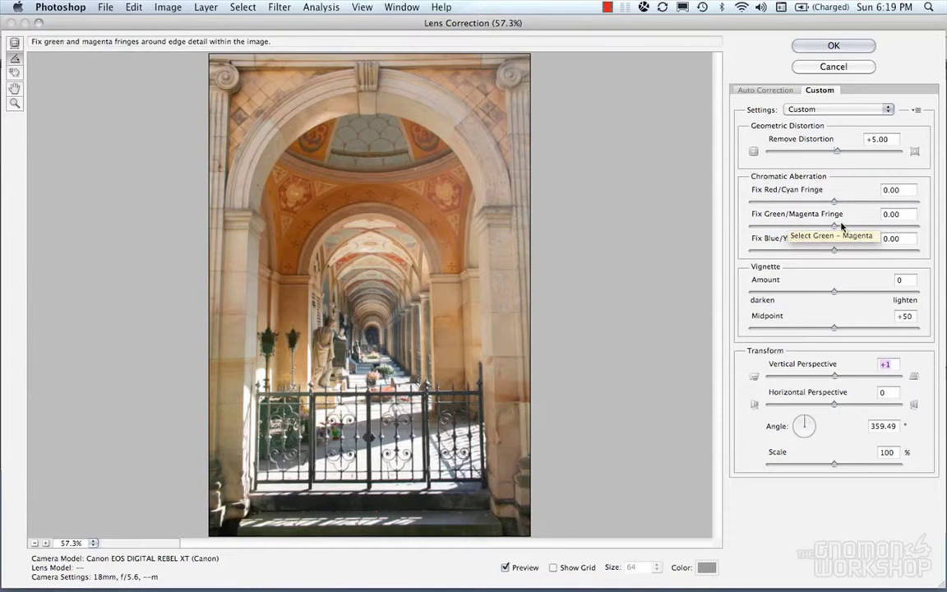
Set Fix Red/Cyan Fringe to -0.79 and Vignette Amount -48 with Midpoint +60
mouse_move(834, 202)
left_mouse_down()
mouse_move(857, 204)
mouse_move(835, 203)
left_mouse_up()
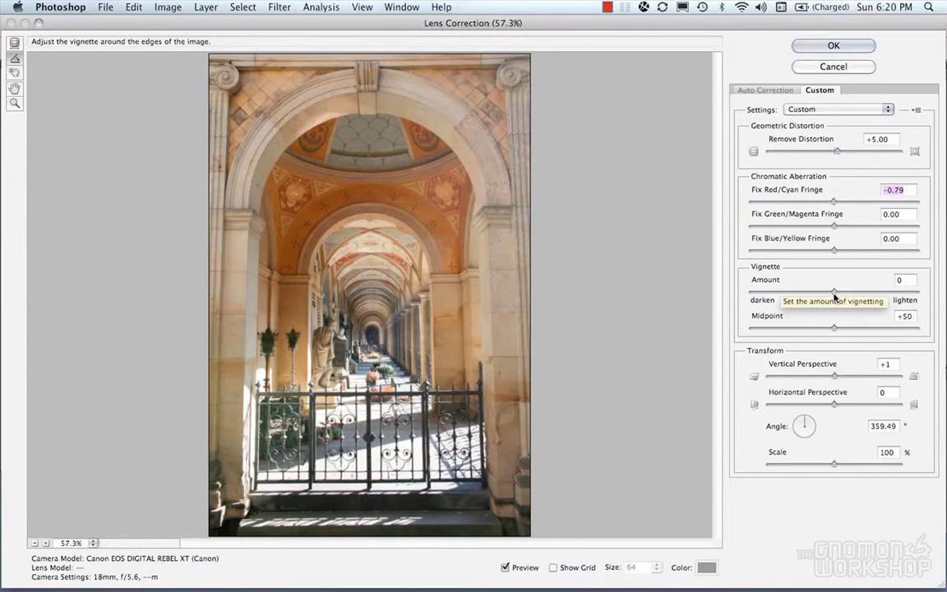
left_click_drag(835, 294, 890, 330)
left_click_drag(832, 330, 826, 329)
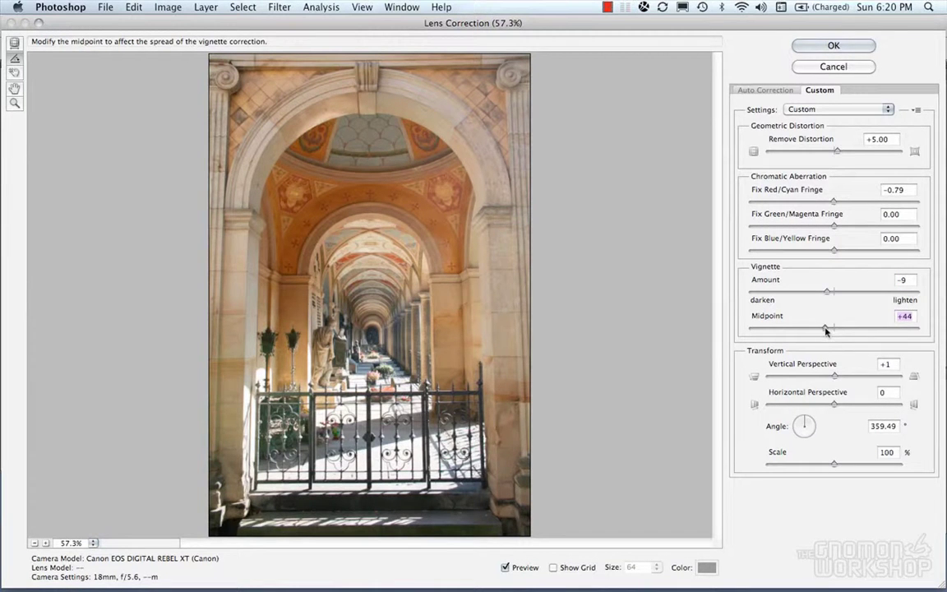
left_click_drag(827, 293, 795, 297)
left_click_drag(824, 332, 851, 332)
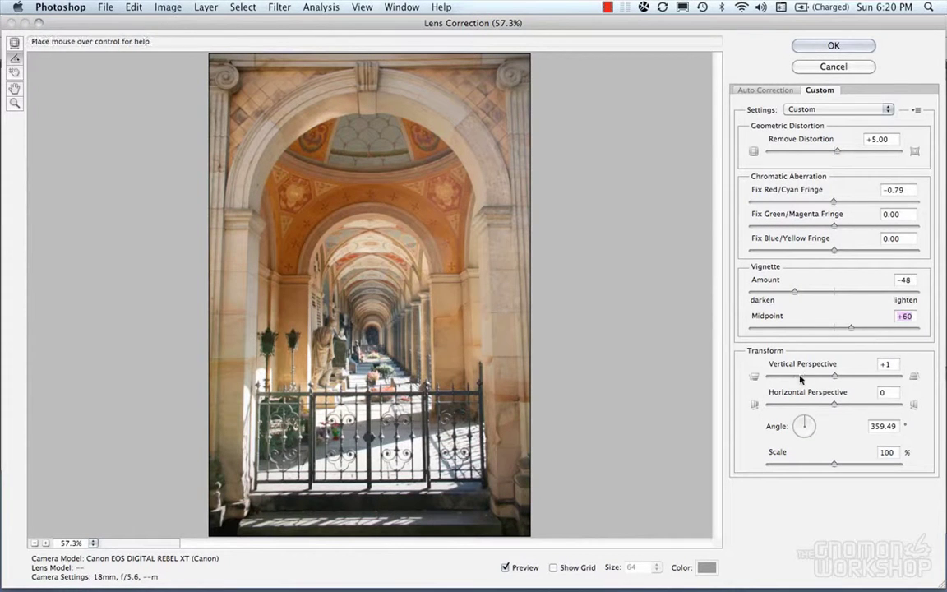
Test Vertical Perspective, Angle and Scale, returning the scale to 100
left_click_drag(833, 376, 834, 406)
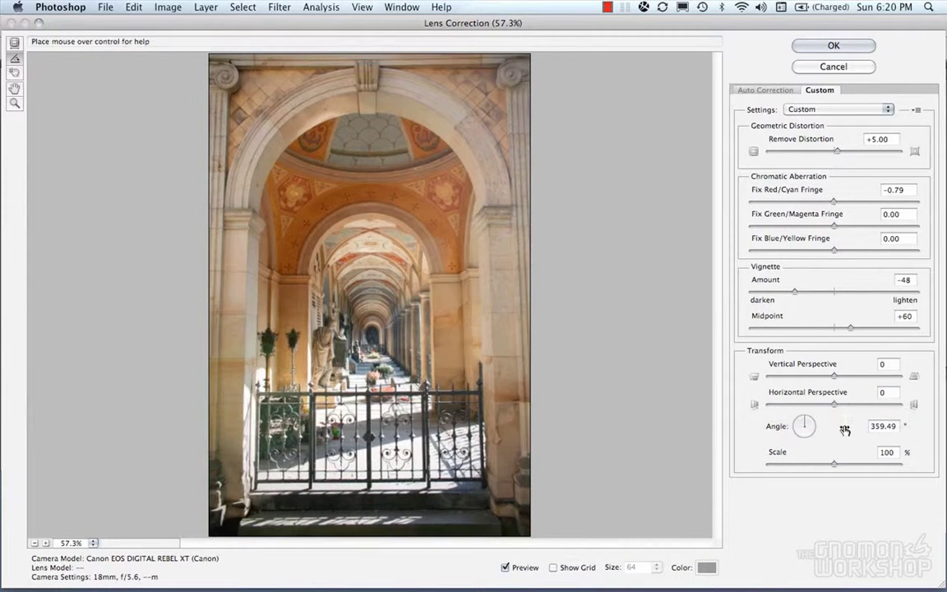
left_click_drag(806, 423, 804, 419)
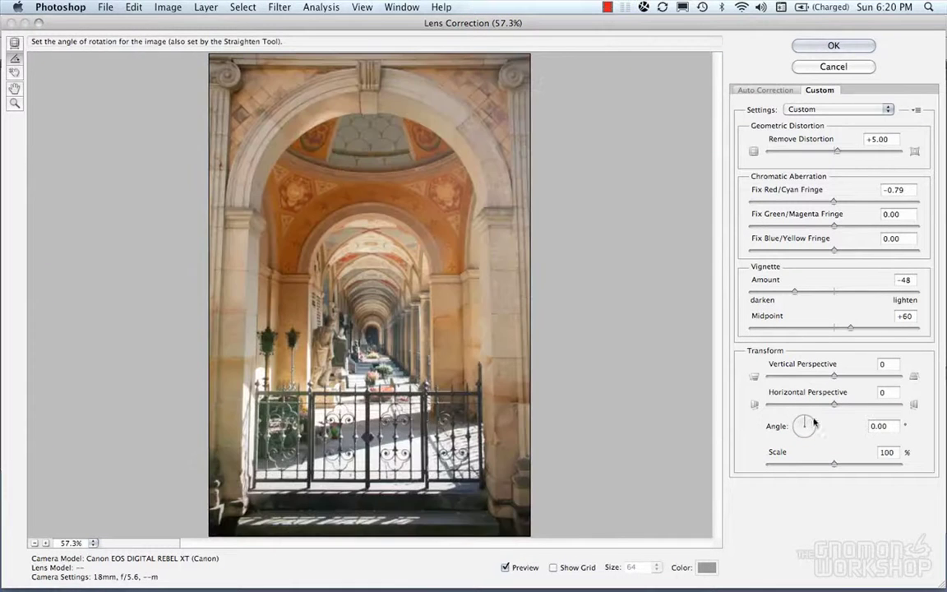
left_click_drag(834, 465, 835, 466)
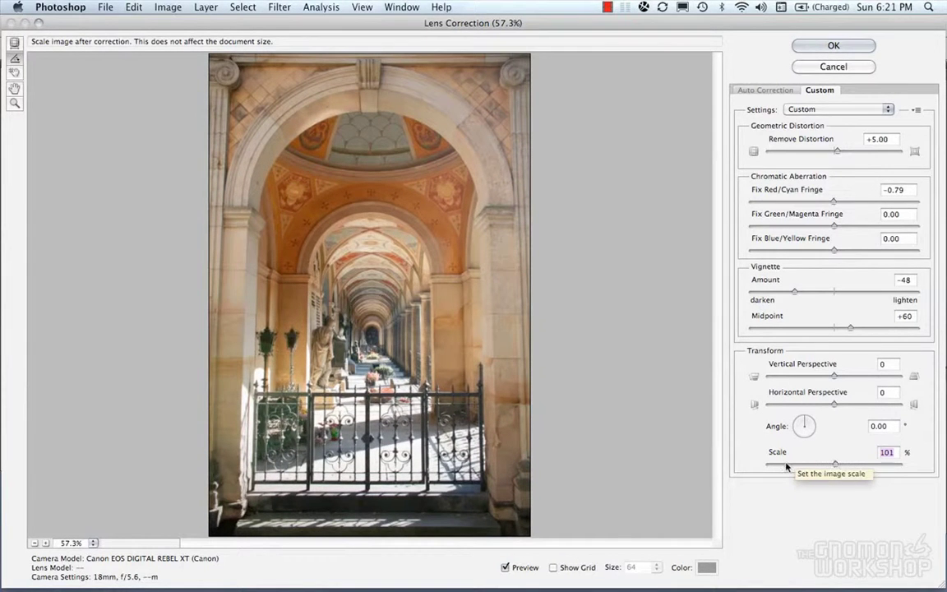
type("100")
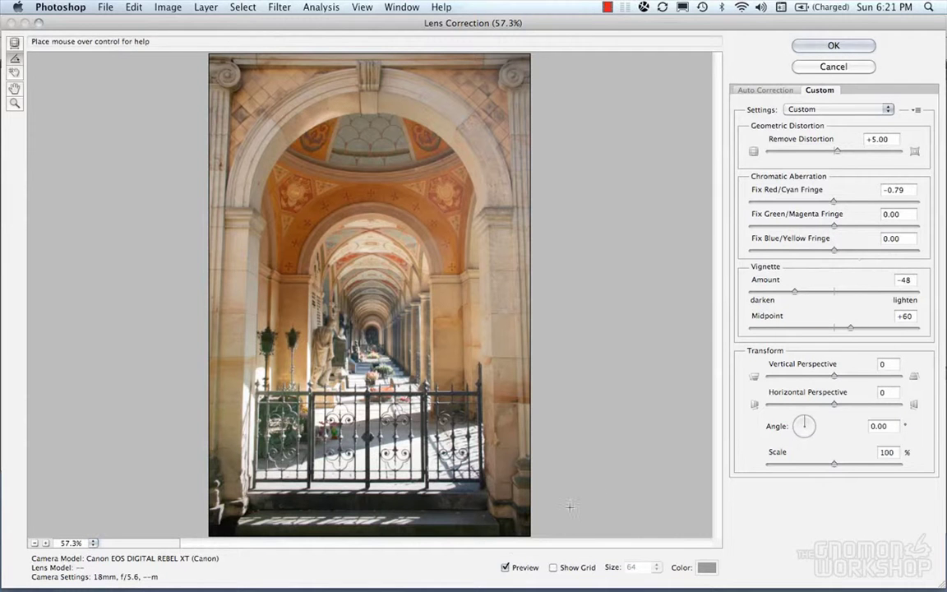
left_click(504, 567)
left_click(504, 567)
left_click(504, 567)
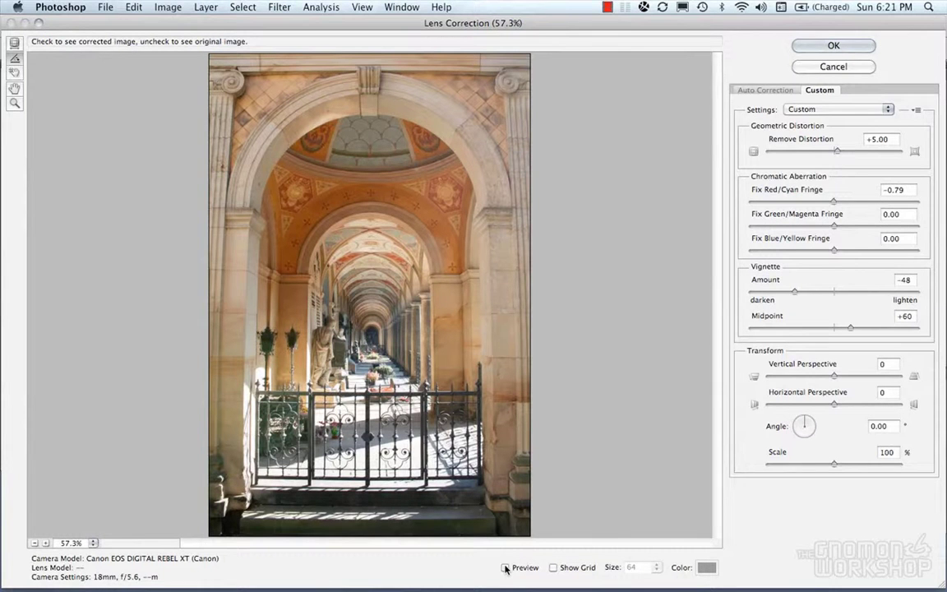
left_click(505, 567)
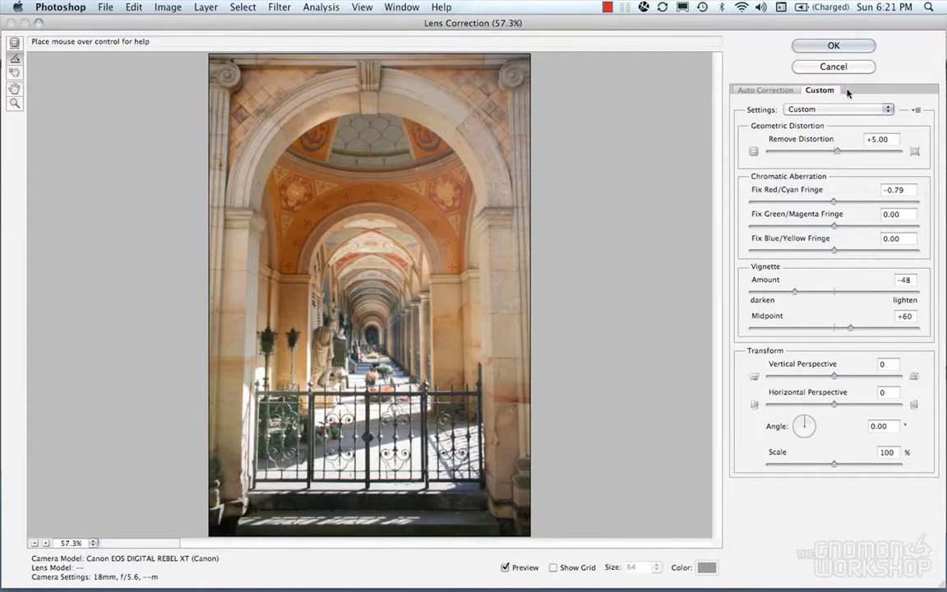
left_click(836, 45)
Compare the lens-corrected archway with the original by toggling undo and redo
left_click(213, 8)
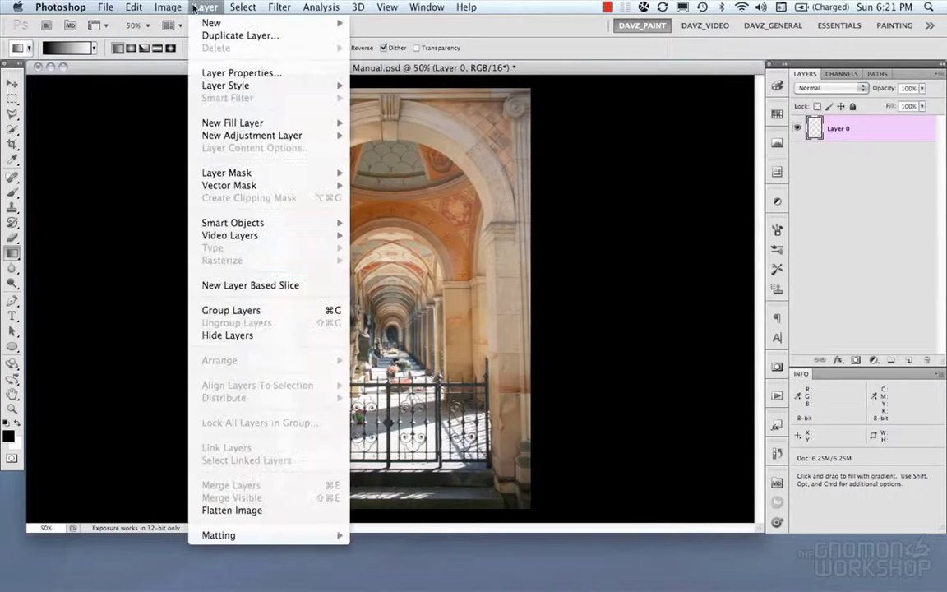
left_click(273, 84)
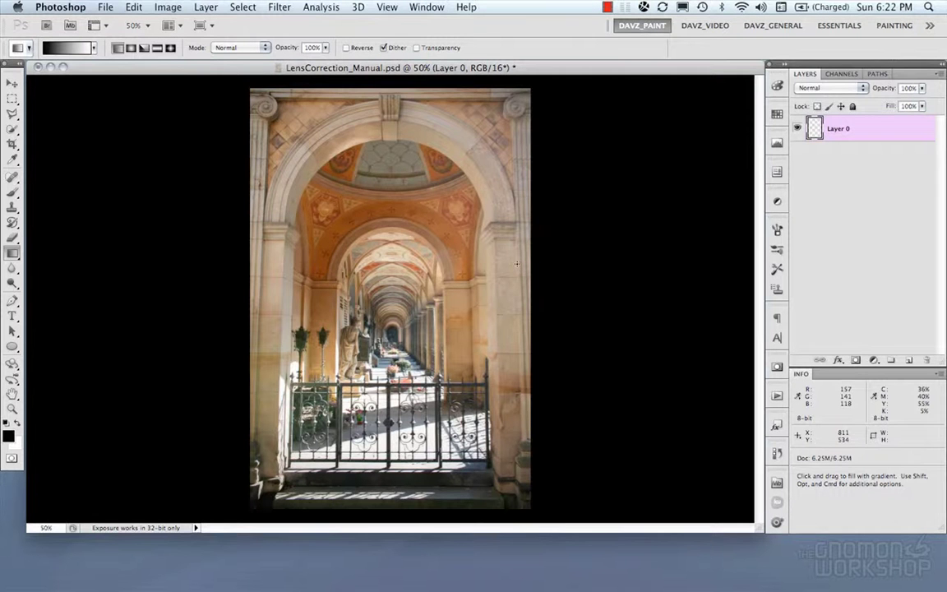
key("super+alt+z")
key("super+alt+z")
key("super+shift+z")
key("super+alt+z")
key("super+shift+z")
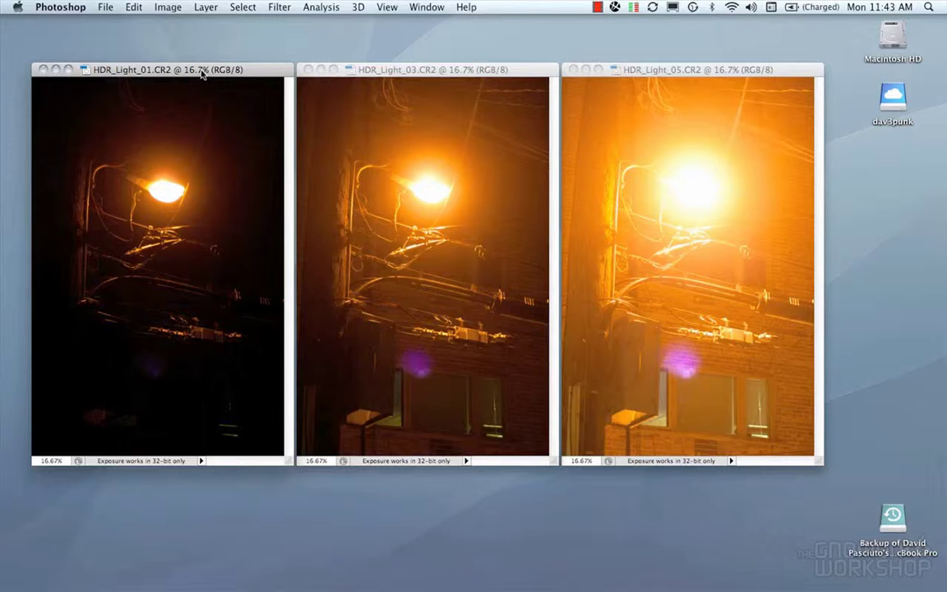
Restore the hidden panels and start File > Automate > Merge to HDR Pro, browsing for files
key("Tab")
left_click(105, 7)
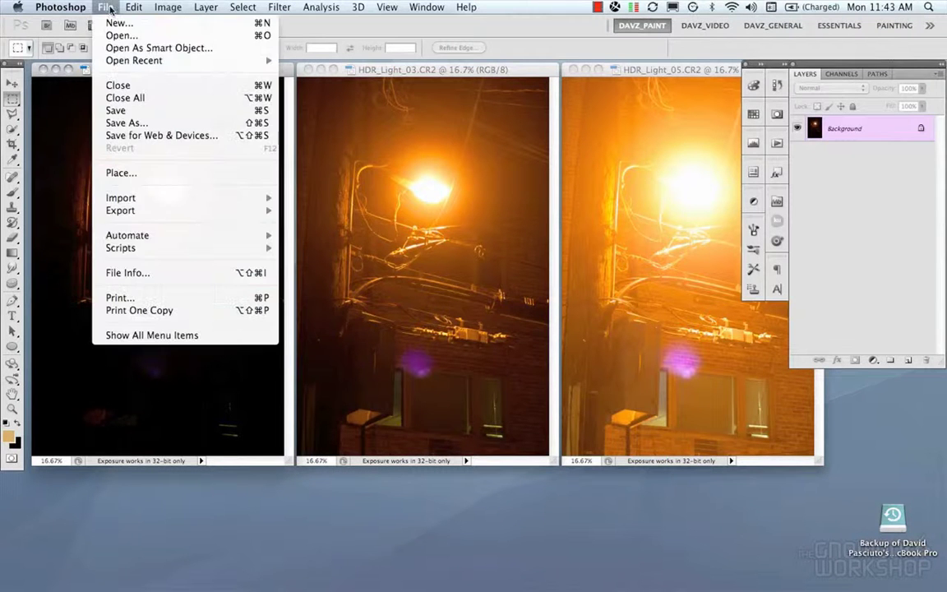
mouse_move(165, 236)
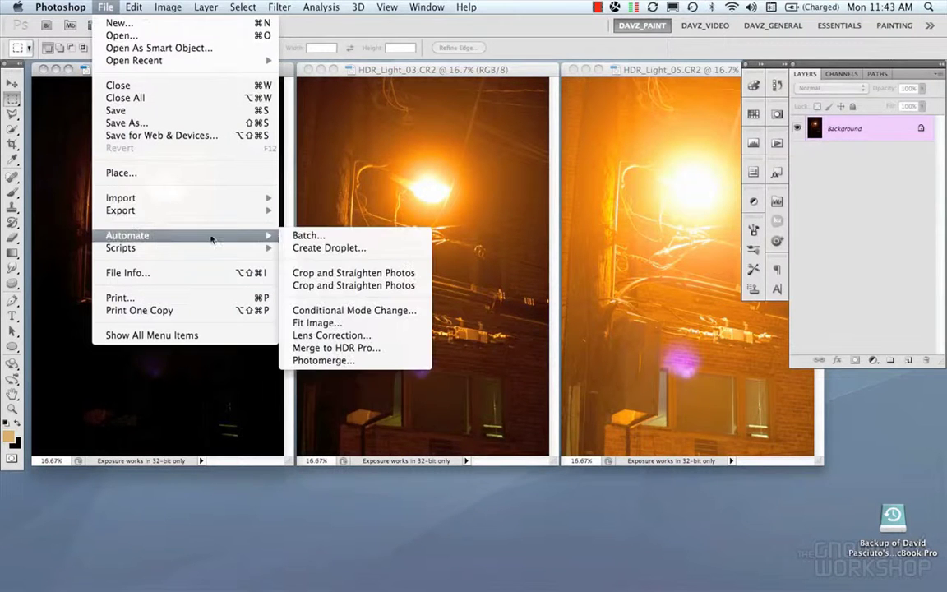
left_click(367, 350)
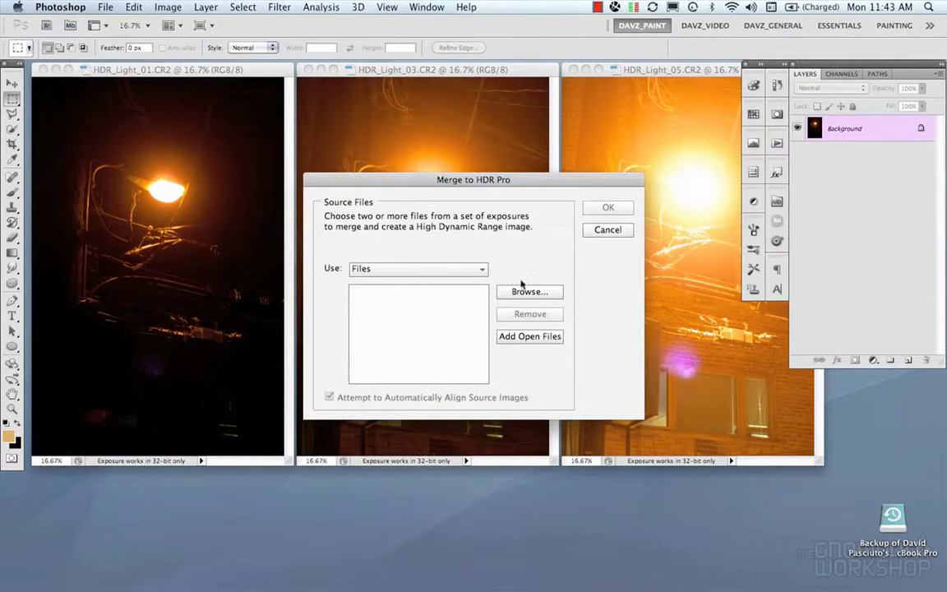
left_click(533, 292)
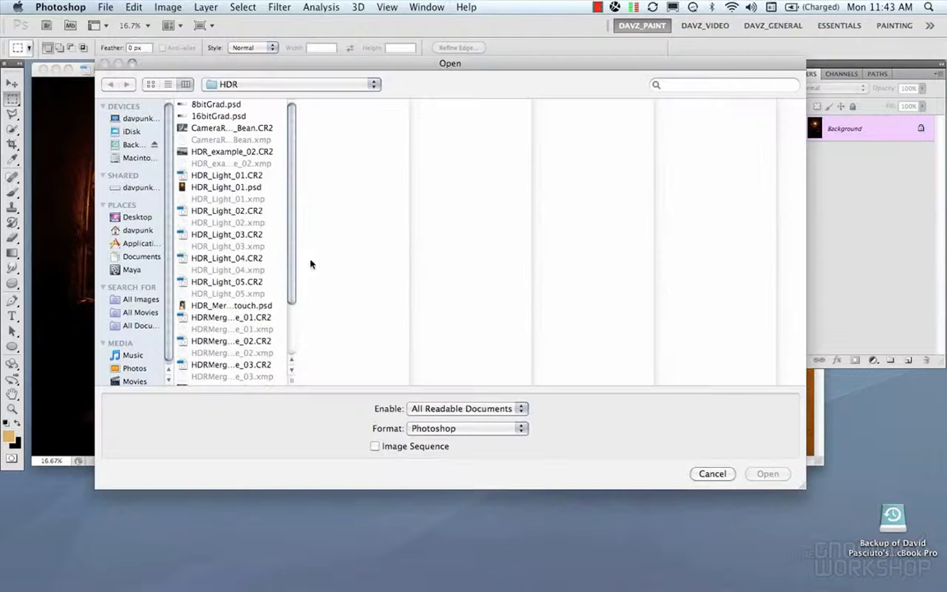
Select HDR_Light_01 through HDR_Light_05.CR2 and merge them into an HDR image
left_click(253, 175)
left_click(248, 210, "super")
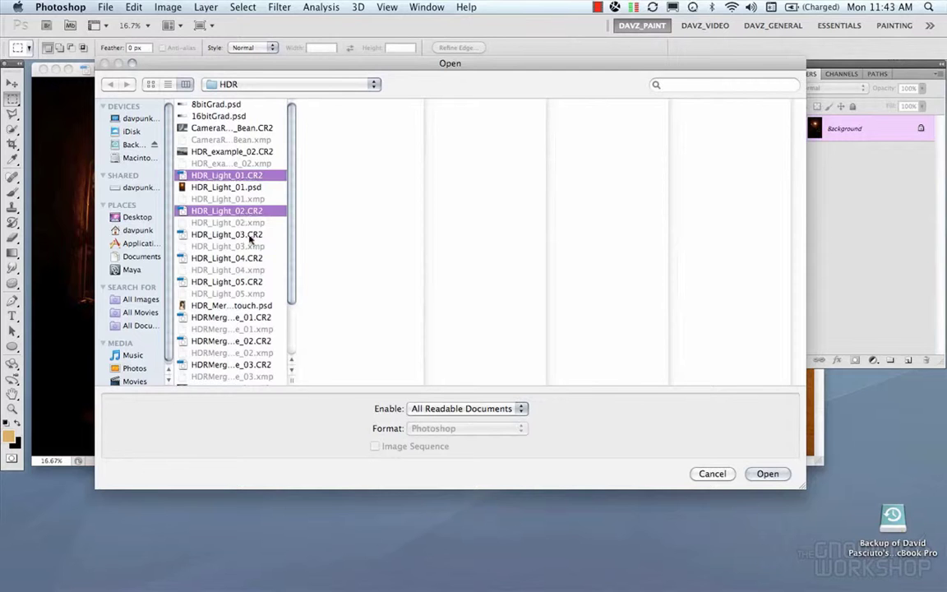
left_click(250, 236, "super")
left_click(248, 258, "super")
left_click(247, 281, "super")
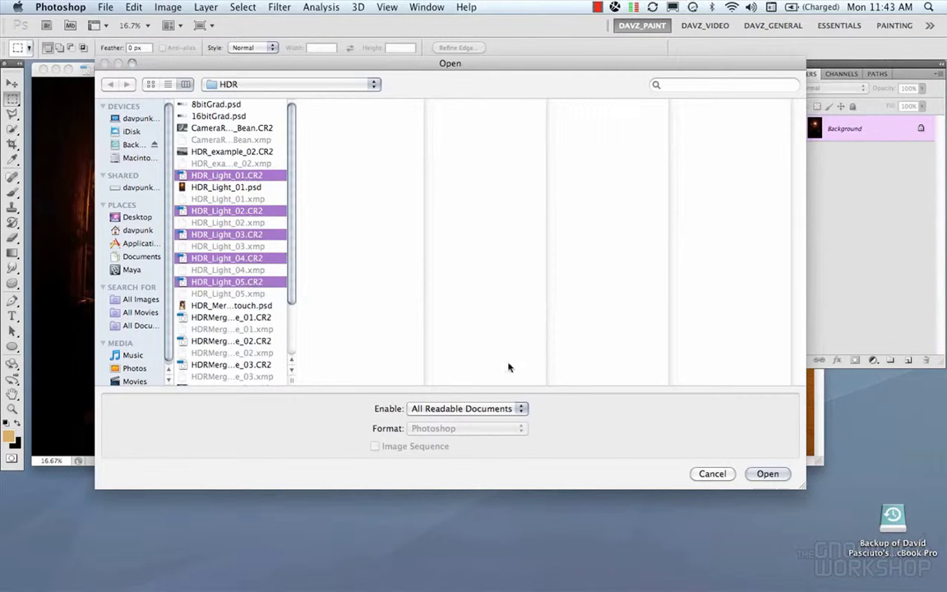
left_click(776, 475)
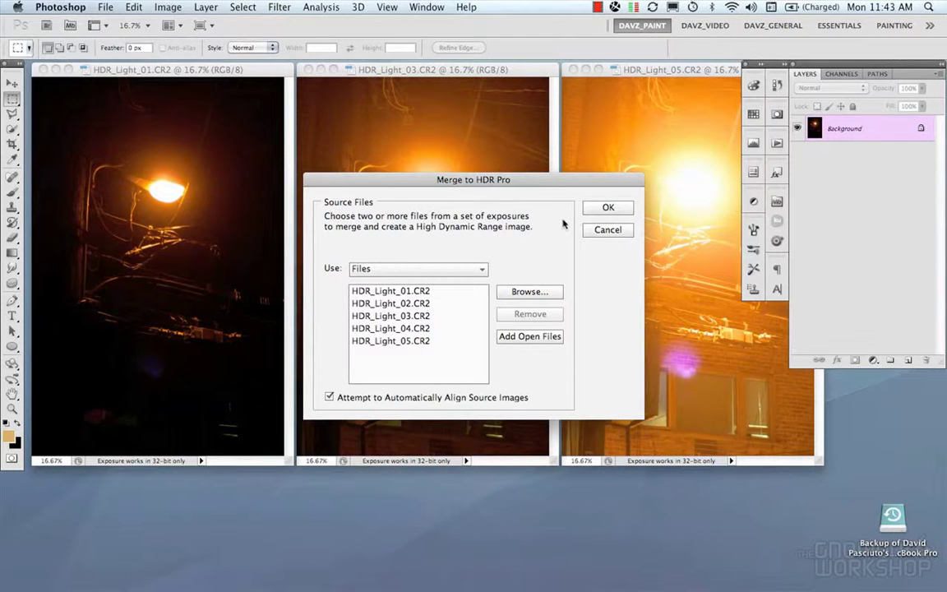
left_click(605, 207)
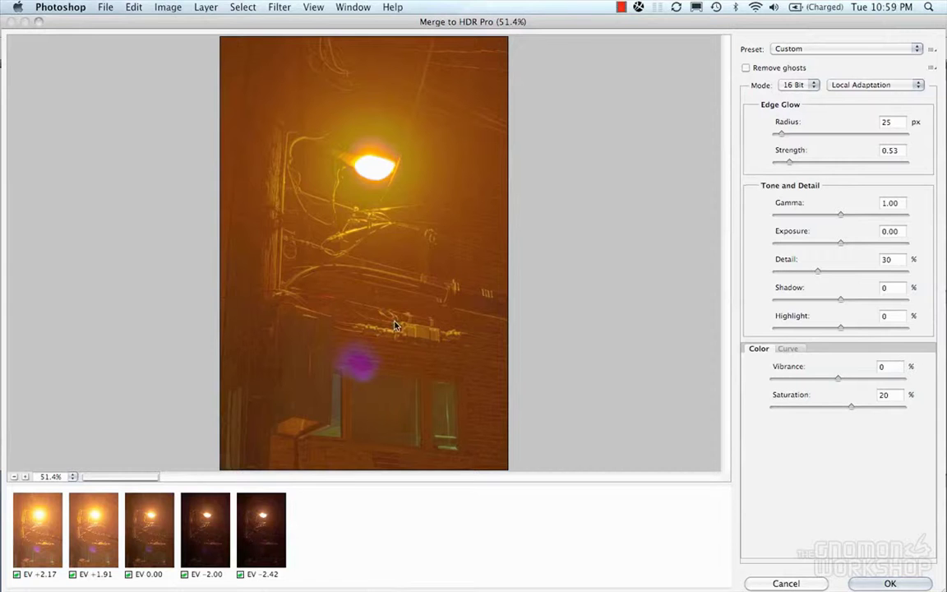
Try the Photorealistic presets, then set Edge Glow Radius to 413 px
left_click(822, 49)
left_click(807, 117)
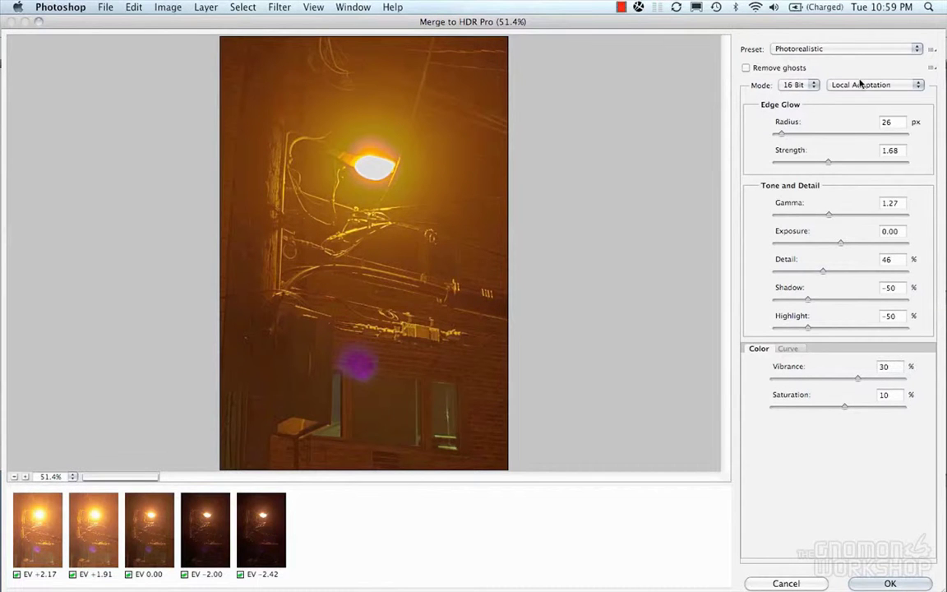
left_click(847, 49)
left_click(822, 28)
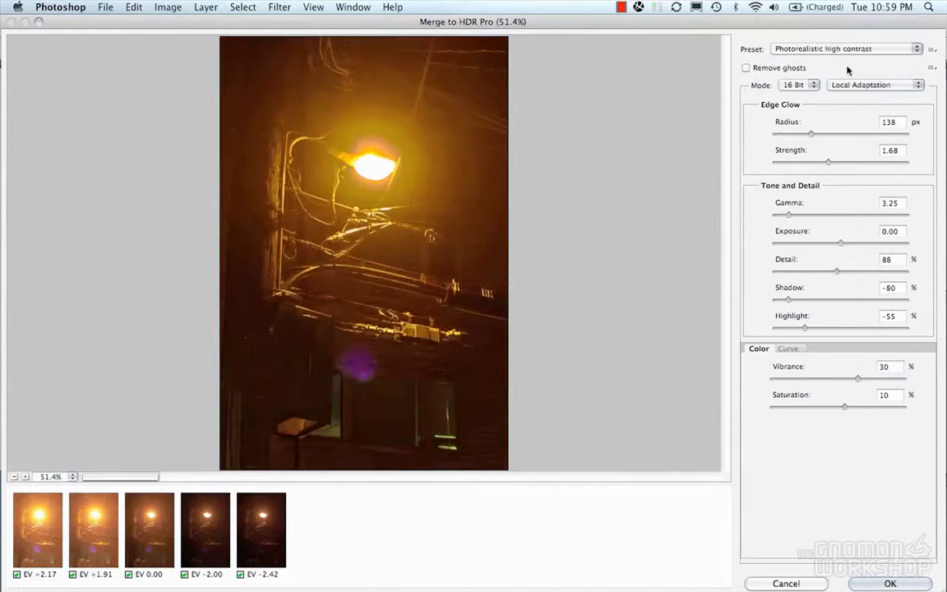
left_click(839, 134)
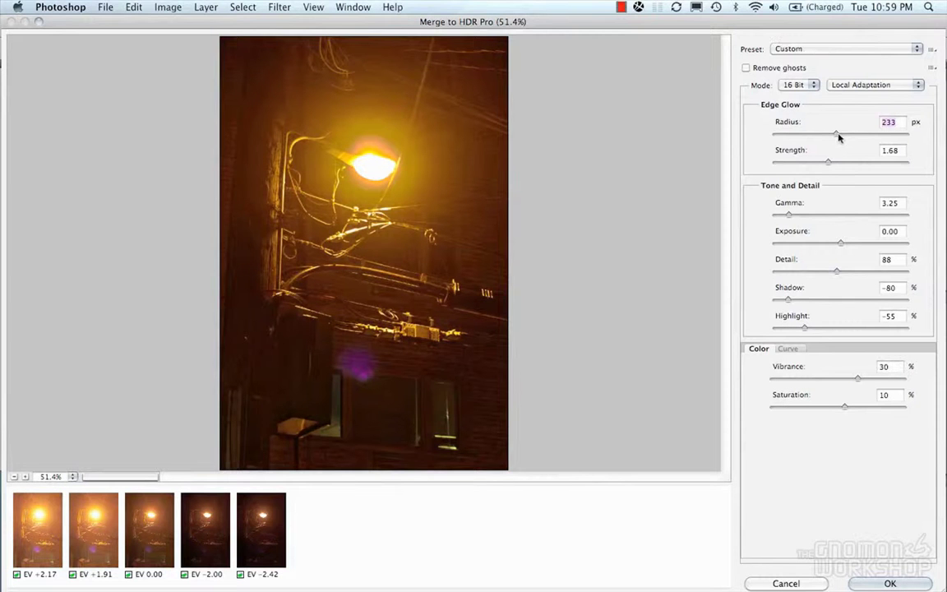
left_click_drag(838, 136, 866, 165)
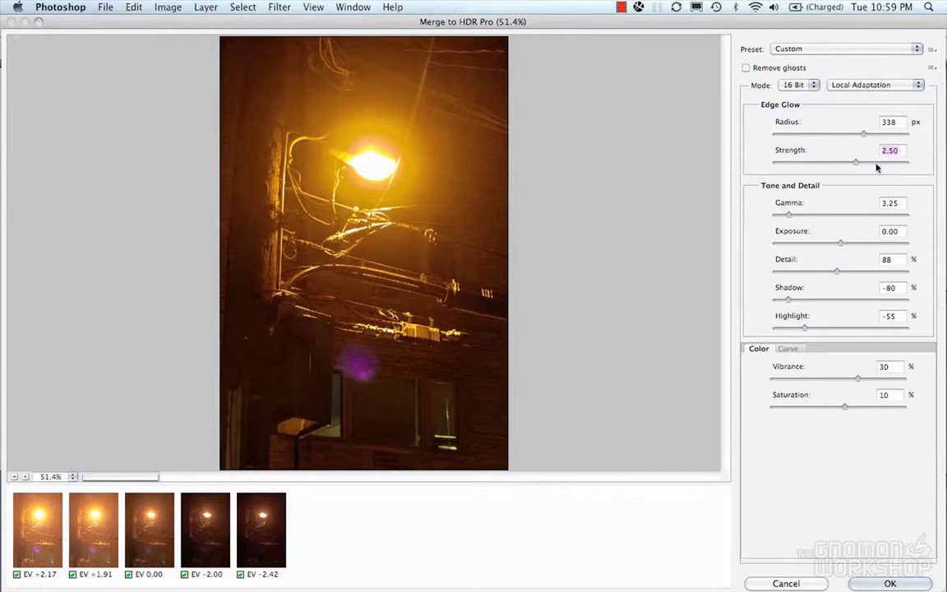
left_click(885, 135)
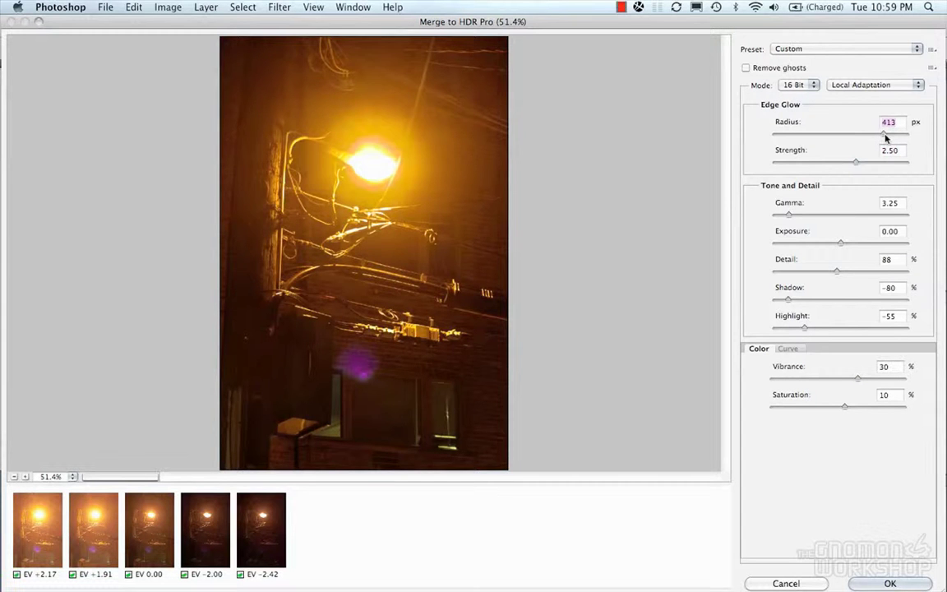
left_click(871, 163)
Set Exposure 0.15, Detail 84%, Highlight -51% and Gamma 4.47
left_click(830, 244)
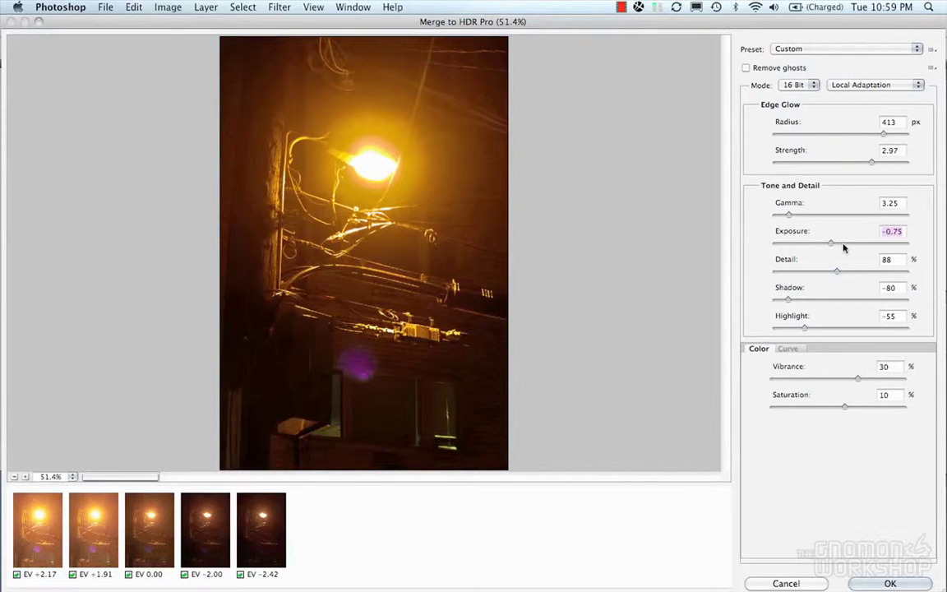
left_click(842, 245)
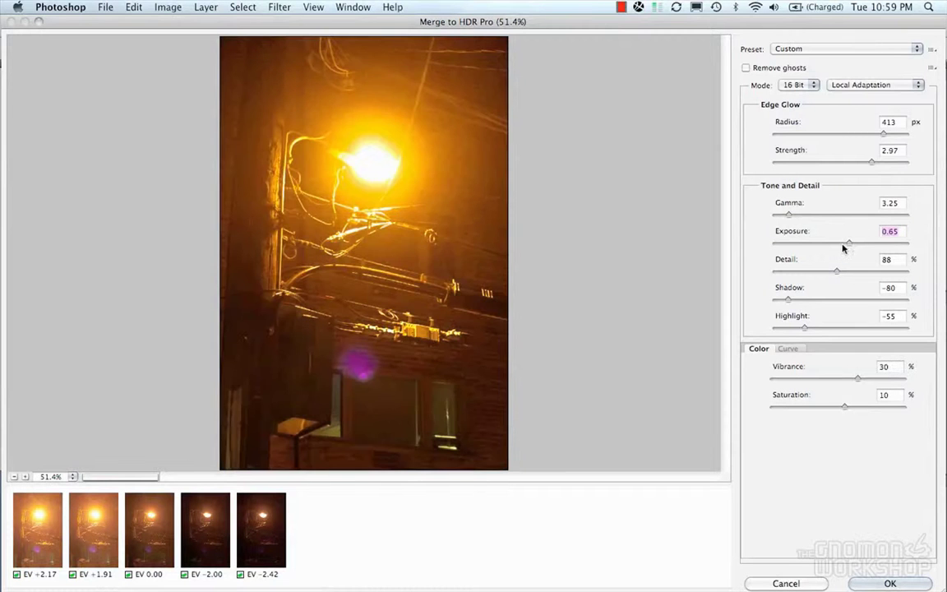
left_click_drag(839, 270, 864, 276)
left_click_drag(829, 277, 767, 304)
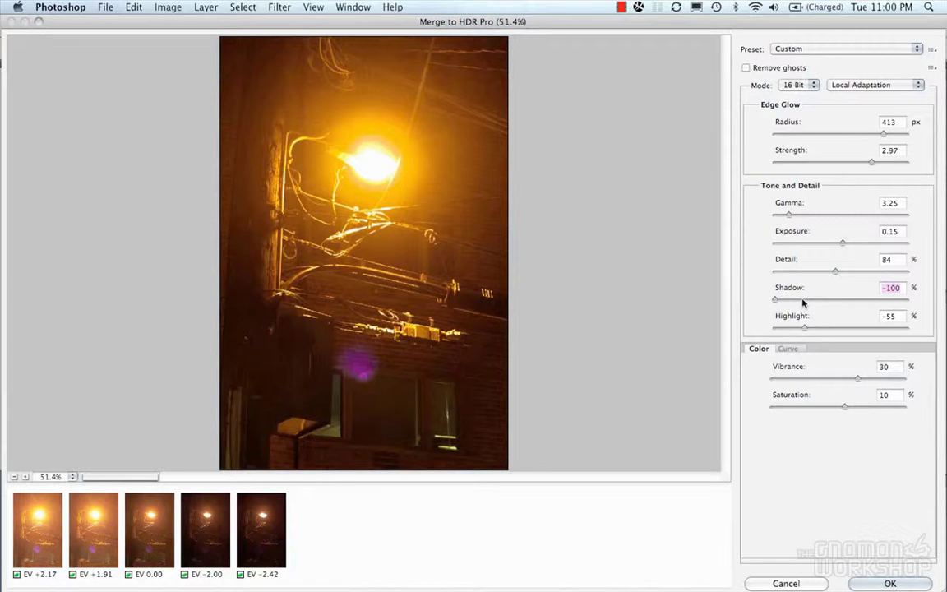
mouse_move(802, 329)
left_mouse_down()
mouse_move(787, 331)
mouse_move(836, 330)
mouse_move(807, 332)
left_mouse_up()
mouse_move(788, 215)
left_mouse_down()
mouse_move(812, 217)
mouse_move(780, 218)
left_mouse_up()
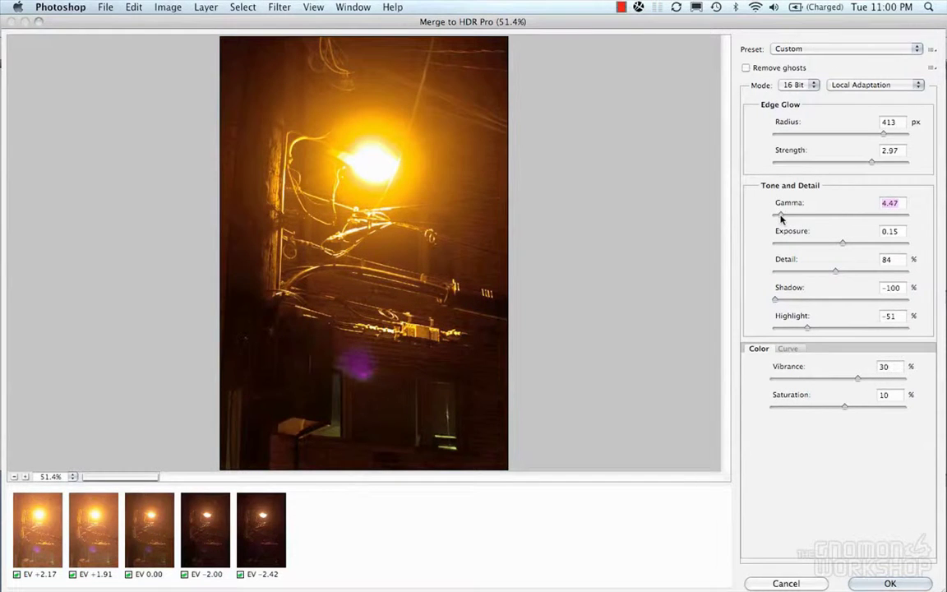
Fine-tune Edge Glow Strength to 2.17
left_click(841, 165)
left_click(846, 165)
left_click(844, 166)
left_click(746, 69)
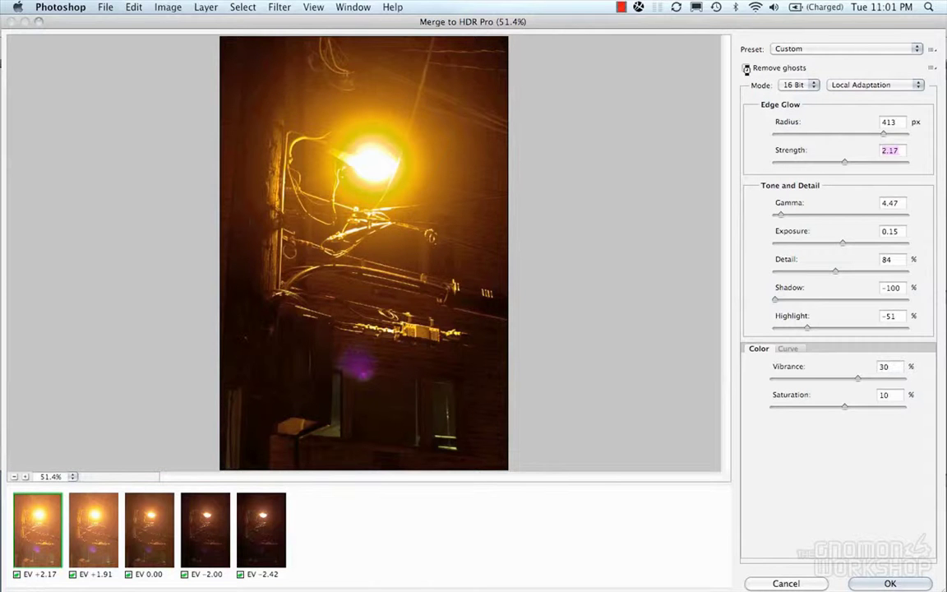
Enable Remove ghosts and retune Exposure, Radius, Gamma 3.32 and Highlight
left_click(745, 69)
mouse_move(850, 245)
left_mouse_down()
mouse_move(831, 246)
mouse_move(844, 247)
left_mouse_up()
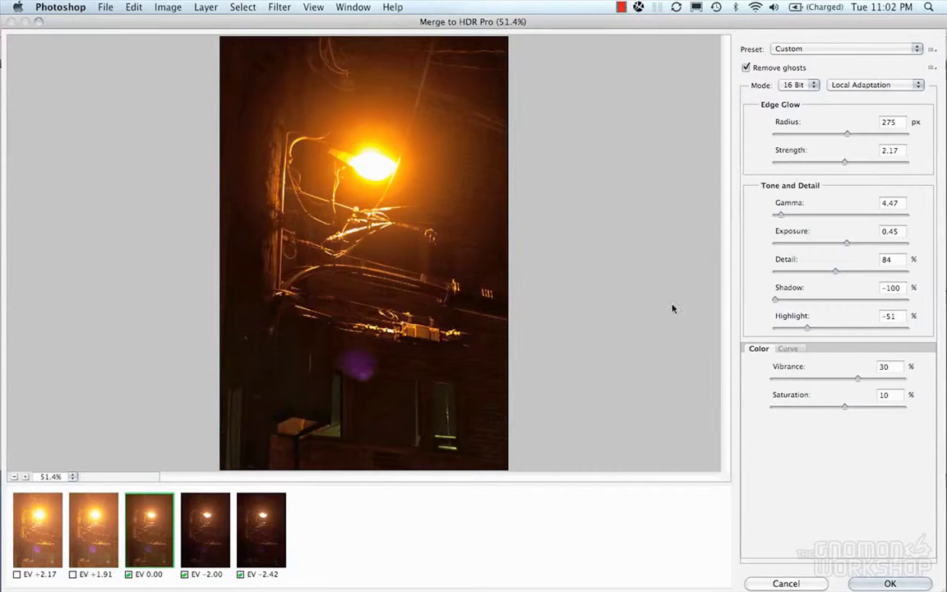
left_click_drag(860, 139, 831, 162)
left_click(787, 215)
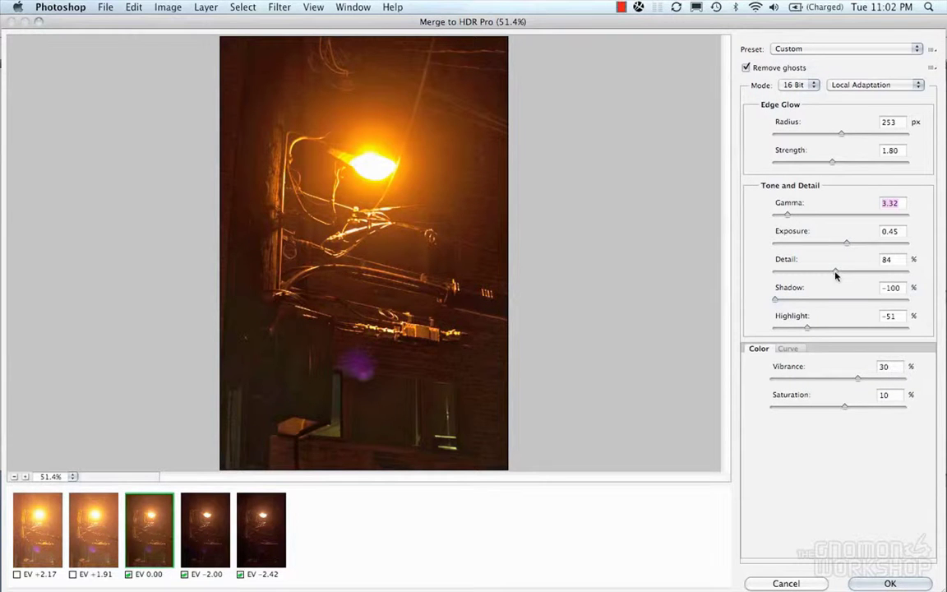
mouse_move(809, 328)
left_mouse_down()
mouse_move(827, 330)
mouse_move(791, 328)
mouse_move(807, 330)
left_mouse_up()
Save the toning as preset DAVZ_Light, create the merged image, and mask the lamp
left_click(931, 48)
left_click(893, 85)
type("DAVZ_Lig")
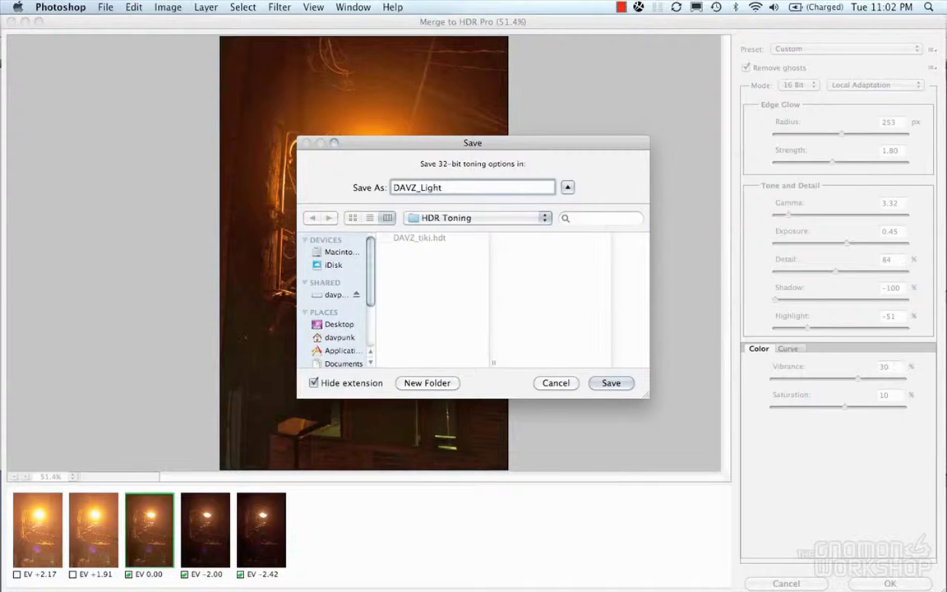
type("ht")
key("Return")
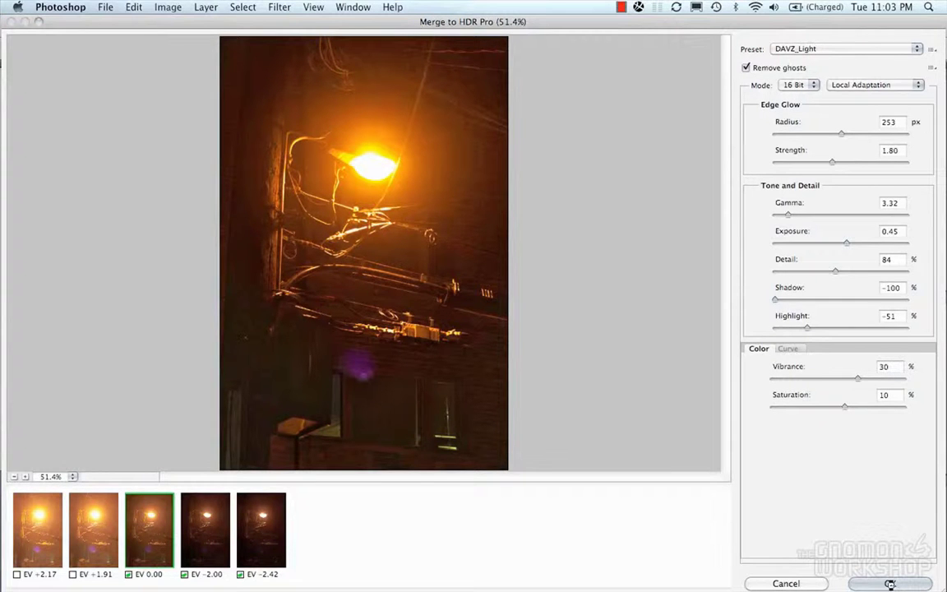
left_click(889, 583)
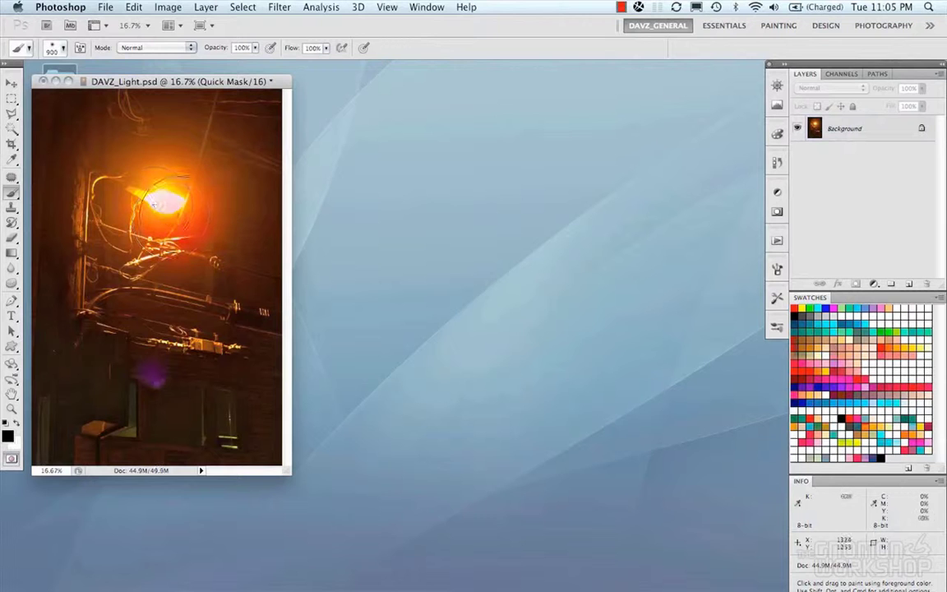
mouse_move(168, 201)
left_mouse_down()
mouse_move(203, 168)
mouse_move(163, 152)
mouse_move(207, 199)
mouse_move(183, 284)
mouse_move(106, 257)
mouse_move(158, 329)
mouse_move(197, 324)
mouse_move(214, 214)
mouse_move(189, 174)
left_mouse_up()
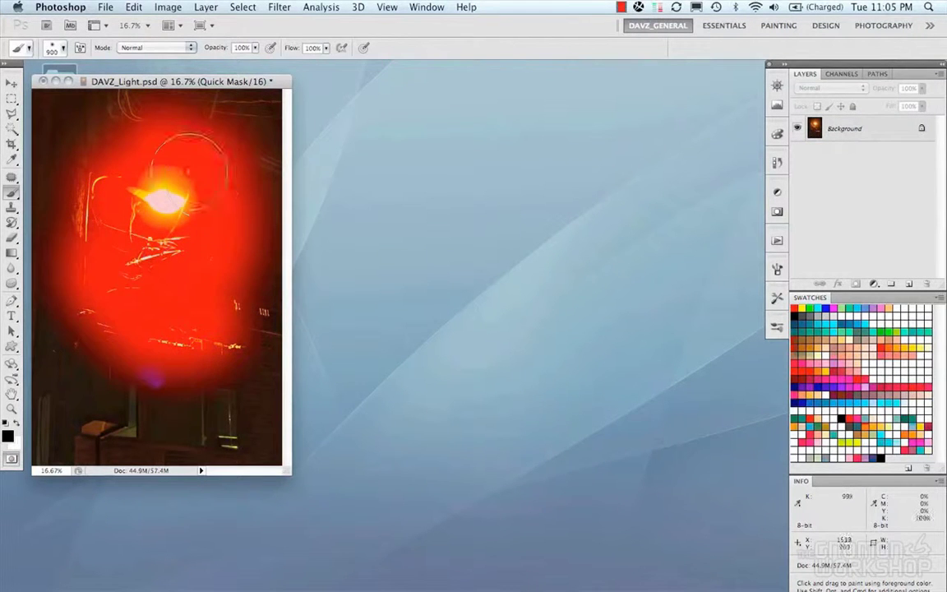
Turn the lamp's Quick Mask into a selection and open Filter > Blur > Lens Blur
key("q")
left_click(279, 7)
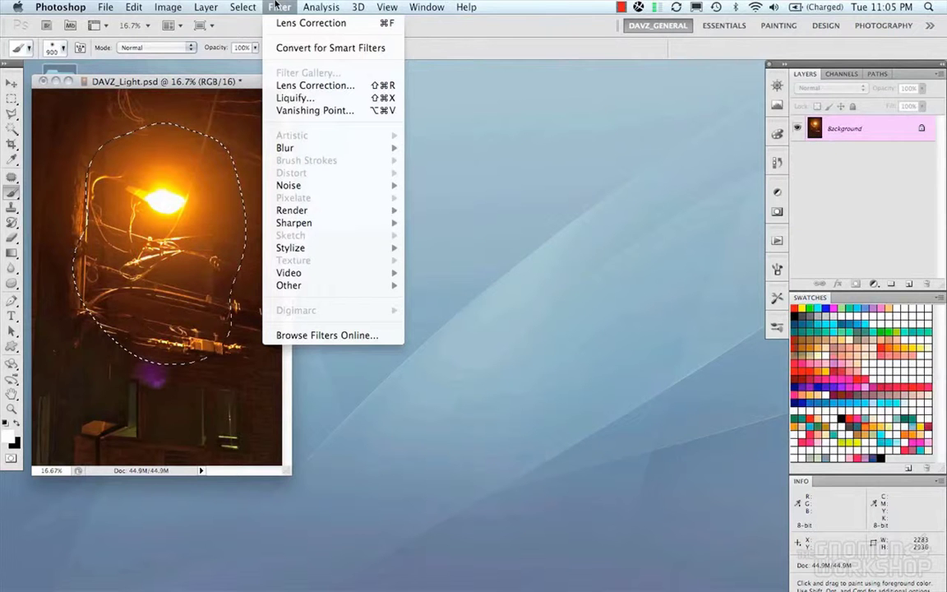
mouse_move(378, 148)
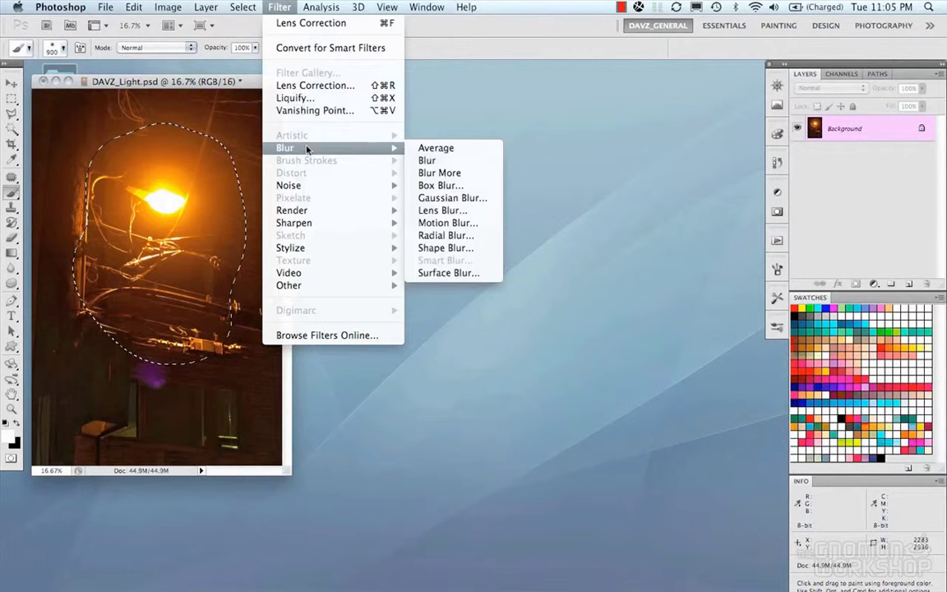
left_click(471, 220)
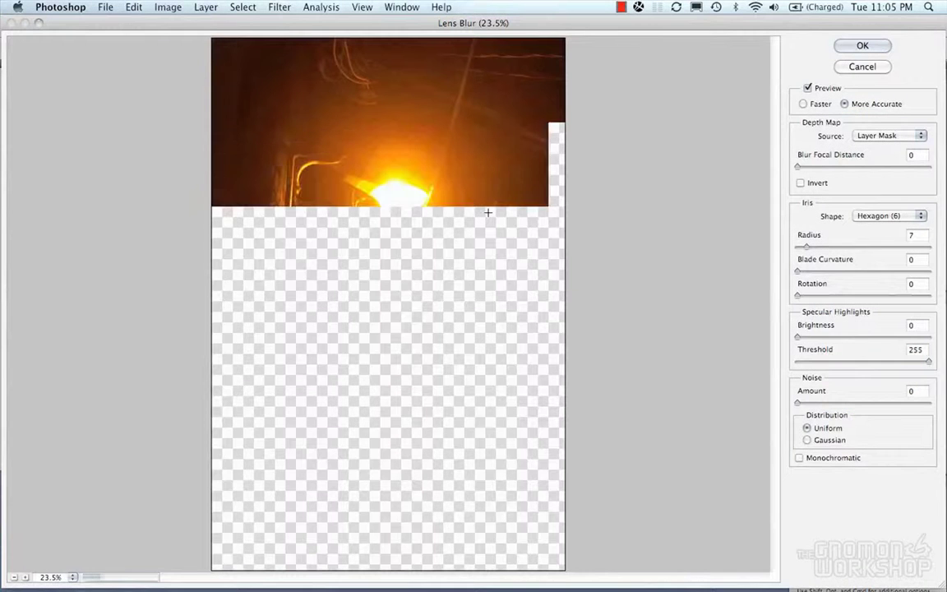
Apply Lens Blur with depth source None, Faster preview, Invert checked and radius 40
left_click(881, 135)
left_click(866, 114)
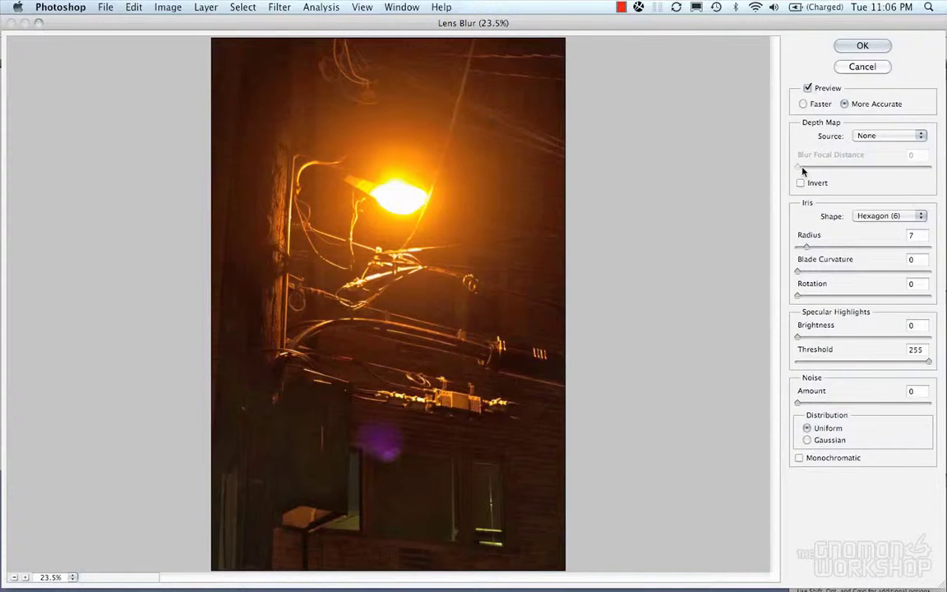
left_click(803, 103)
left_click_drag(797, 247, 835, 248)
left_click(849, 249)
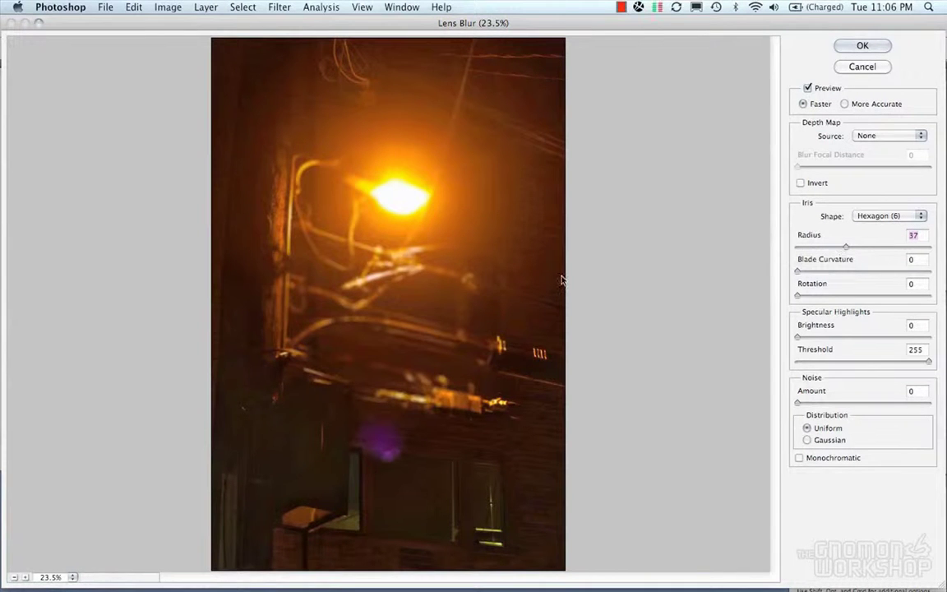
left_click(804, 182)
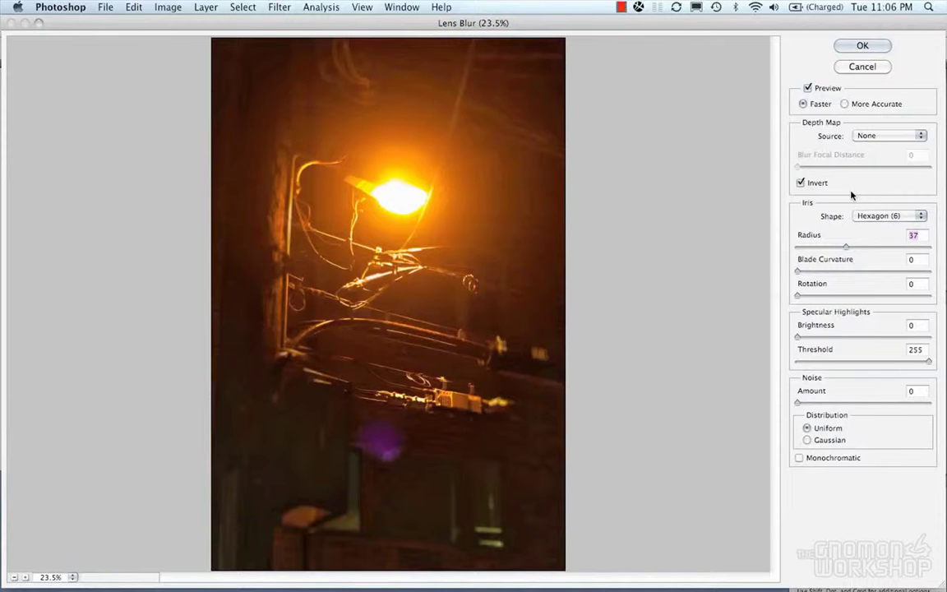
mouse_move(846, 247)
left_mouse_down()
mouse_move(827, 249)
mouse_move(841, 250)
left_mouse_up()
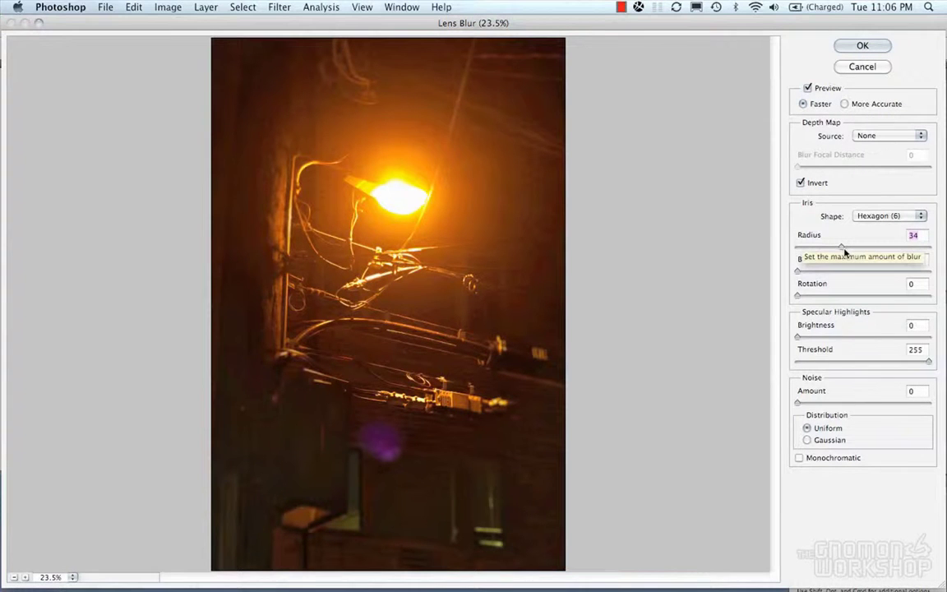
type("50")
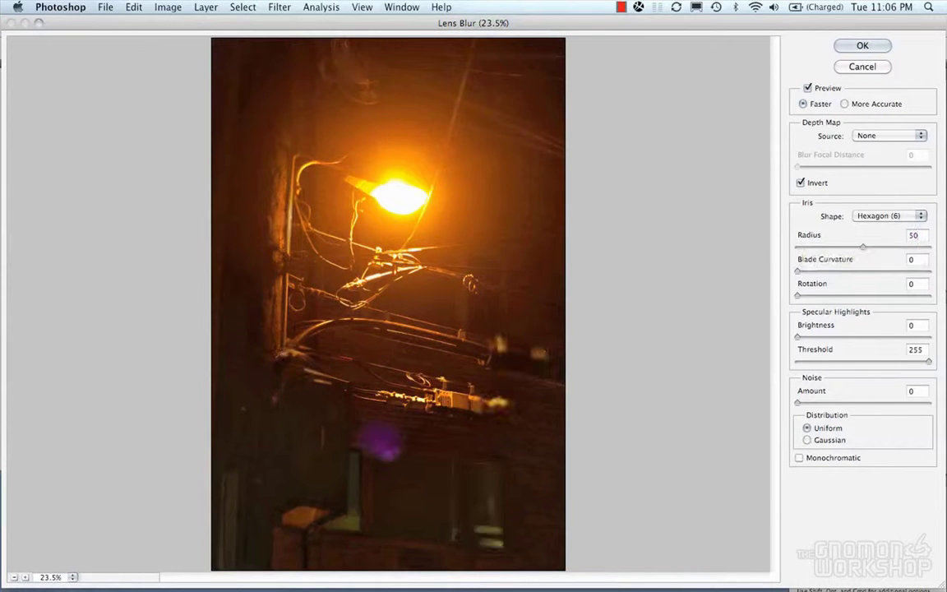
key("BackSpace")
key("BackSpace")
type("40")
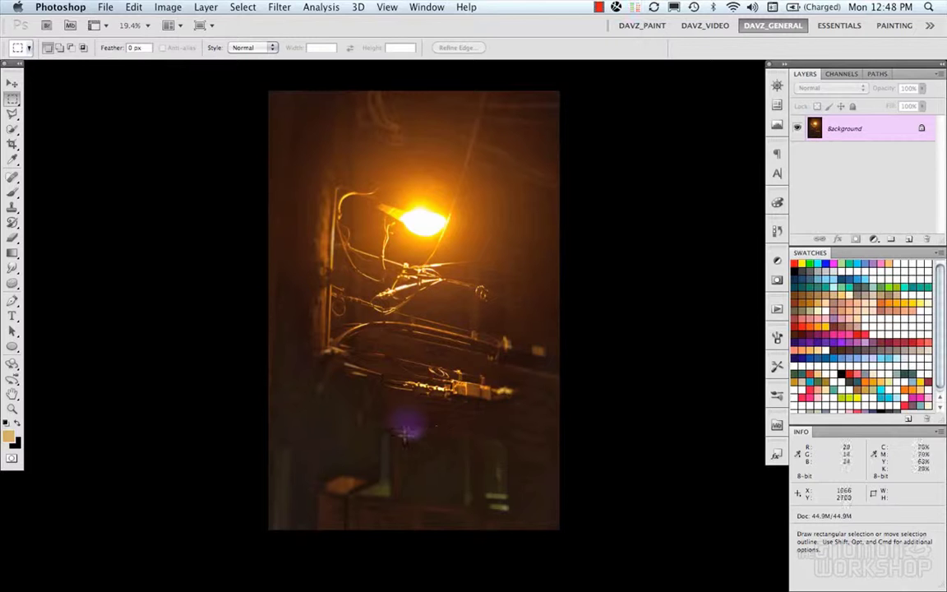
Lasso the purple flare below the wires and remove it with a Content-Aware Fill
key("ctrl+Tab")
left_click(486, 408, "super+space")
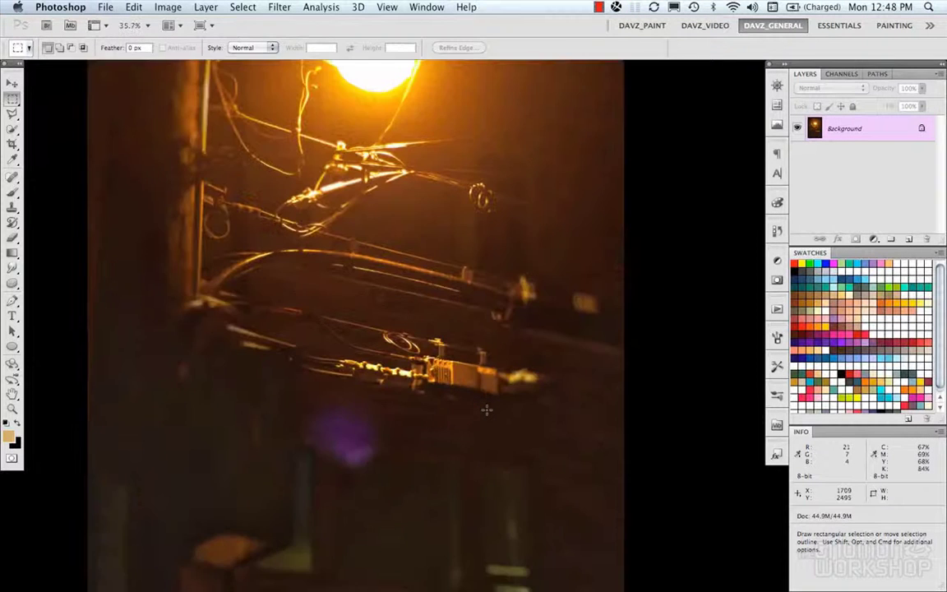
left_click_drag(449, 426, 505, 372)
key("ctrl+Tab")
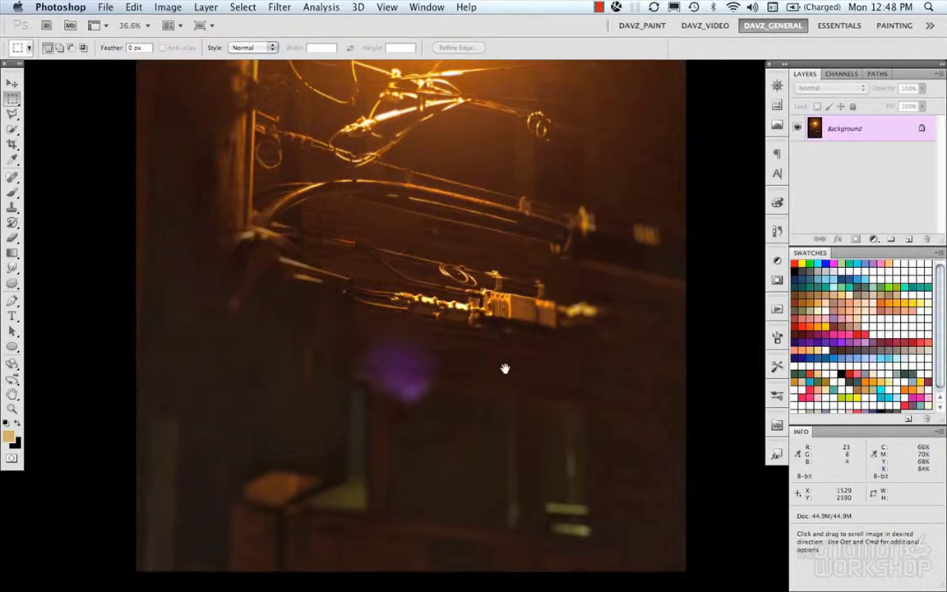
mouse_move(18, 123)
left_mouse_down()
mouse_move(14, 116)
mouse_move(43, 118)
left_mouse_up()
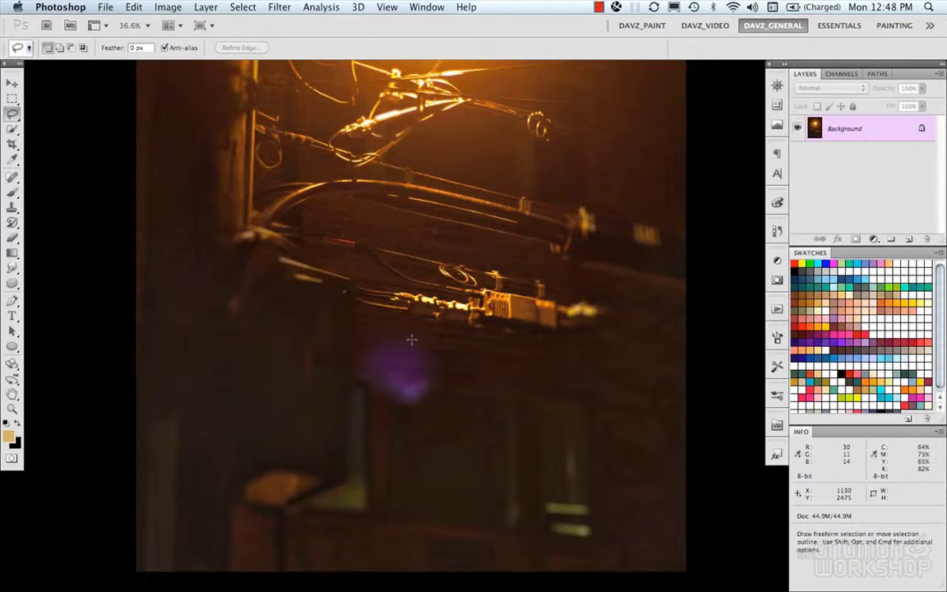
mouse_move(416, 346)
left_mouse_down()
mouse_move(366, 363)
mouse_move(378, 391)
mouse_move(405, 408)
mouse_move(434, 389)
mouse_move(416, 348)
left_mouse_up()
right_click(422, 383)
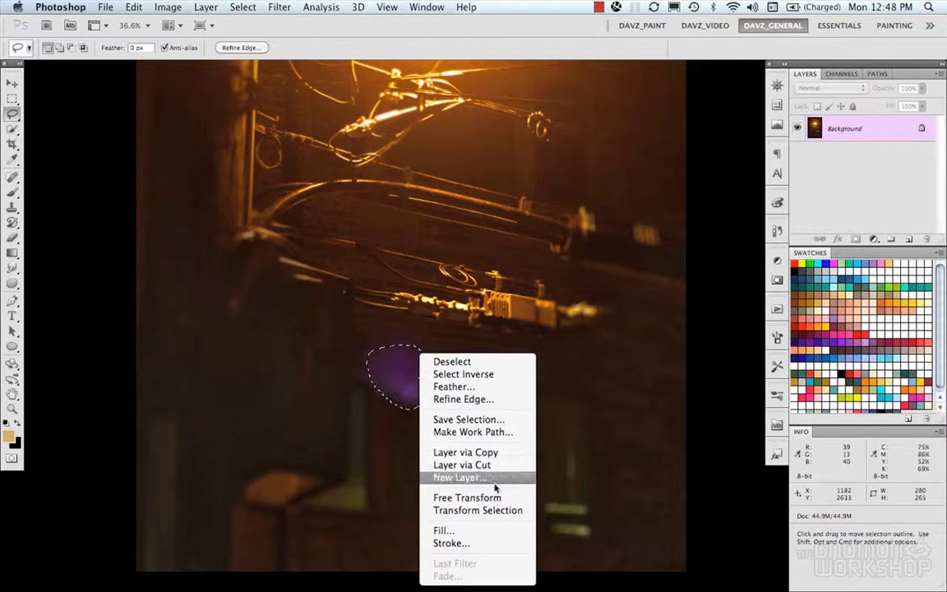
left_click(480, 531)
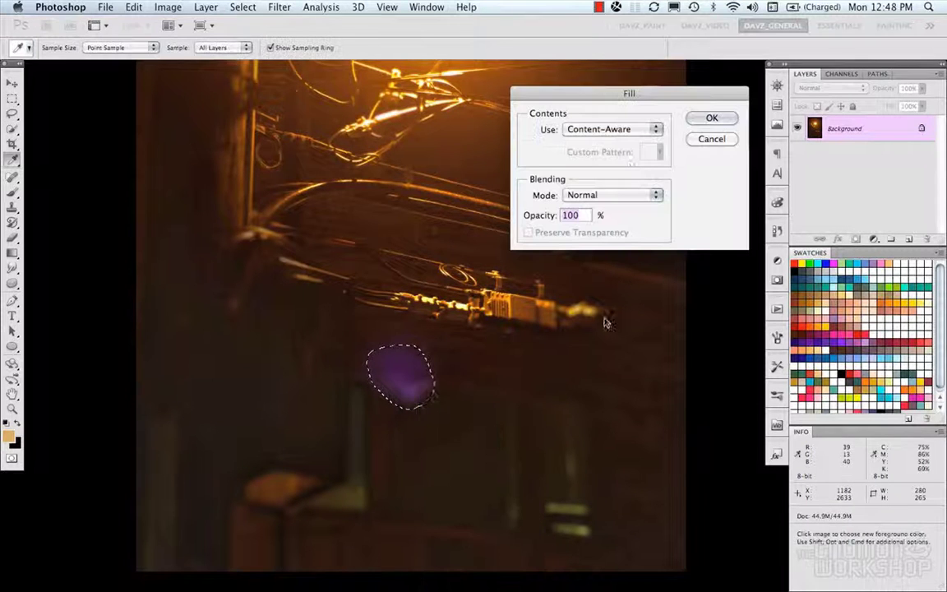
left_click(711, 118)
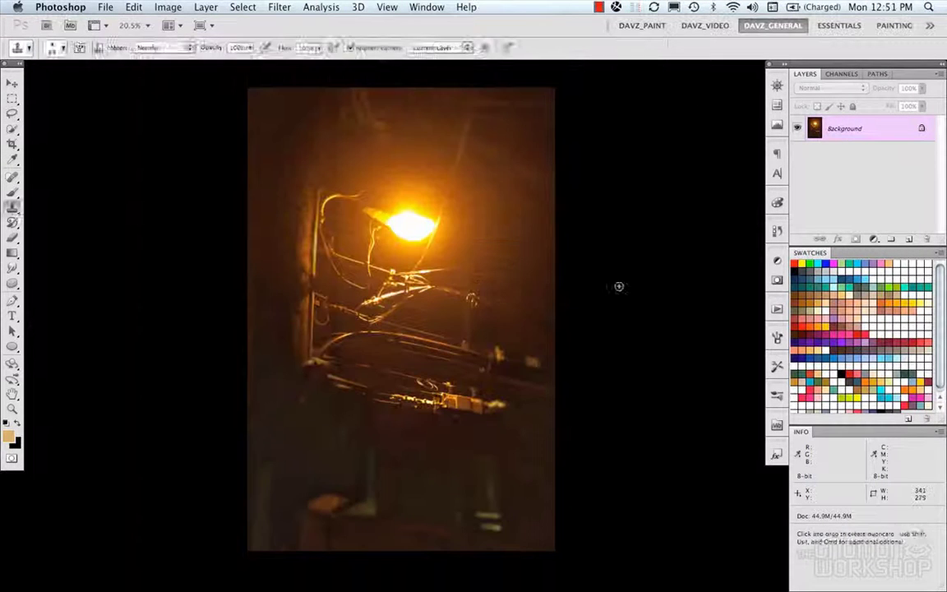
key("m")
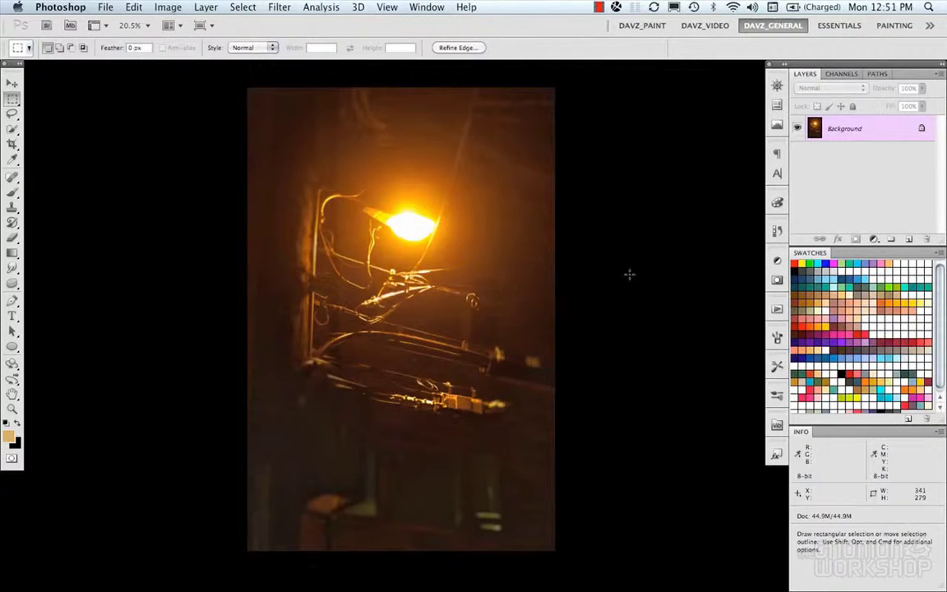